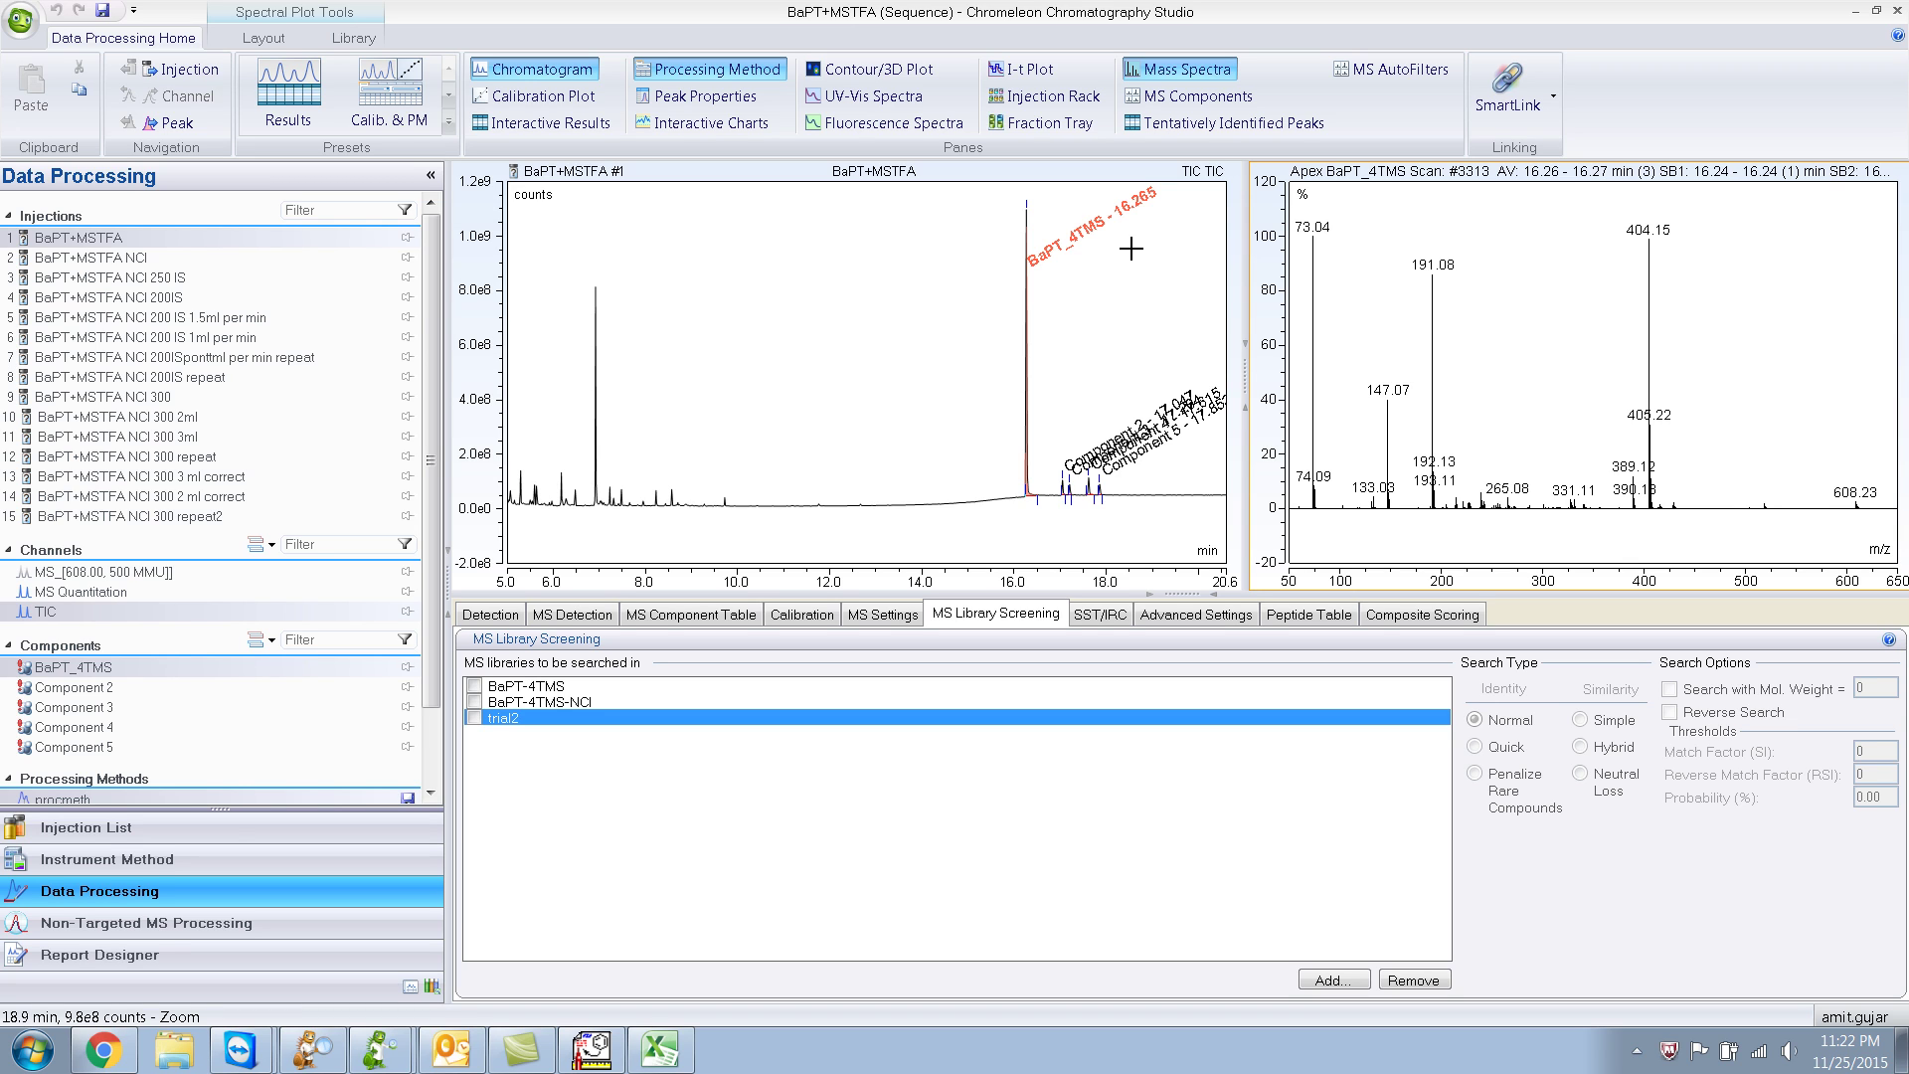
Search the libraries for the peak spectrum, check the BaPT-4TMS structure, then return to the data
right_click(1363, 228)
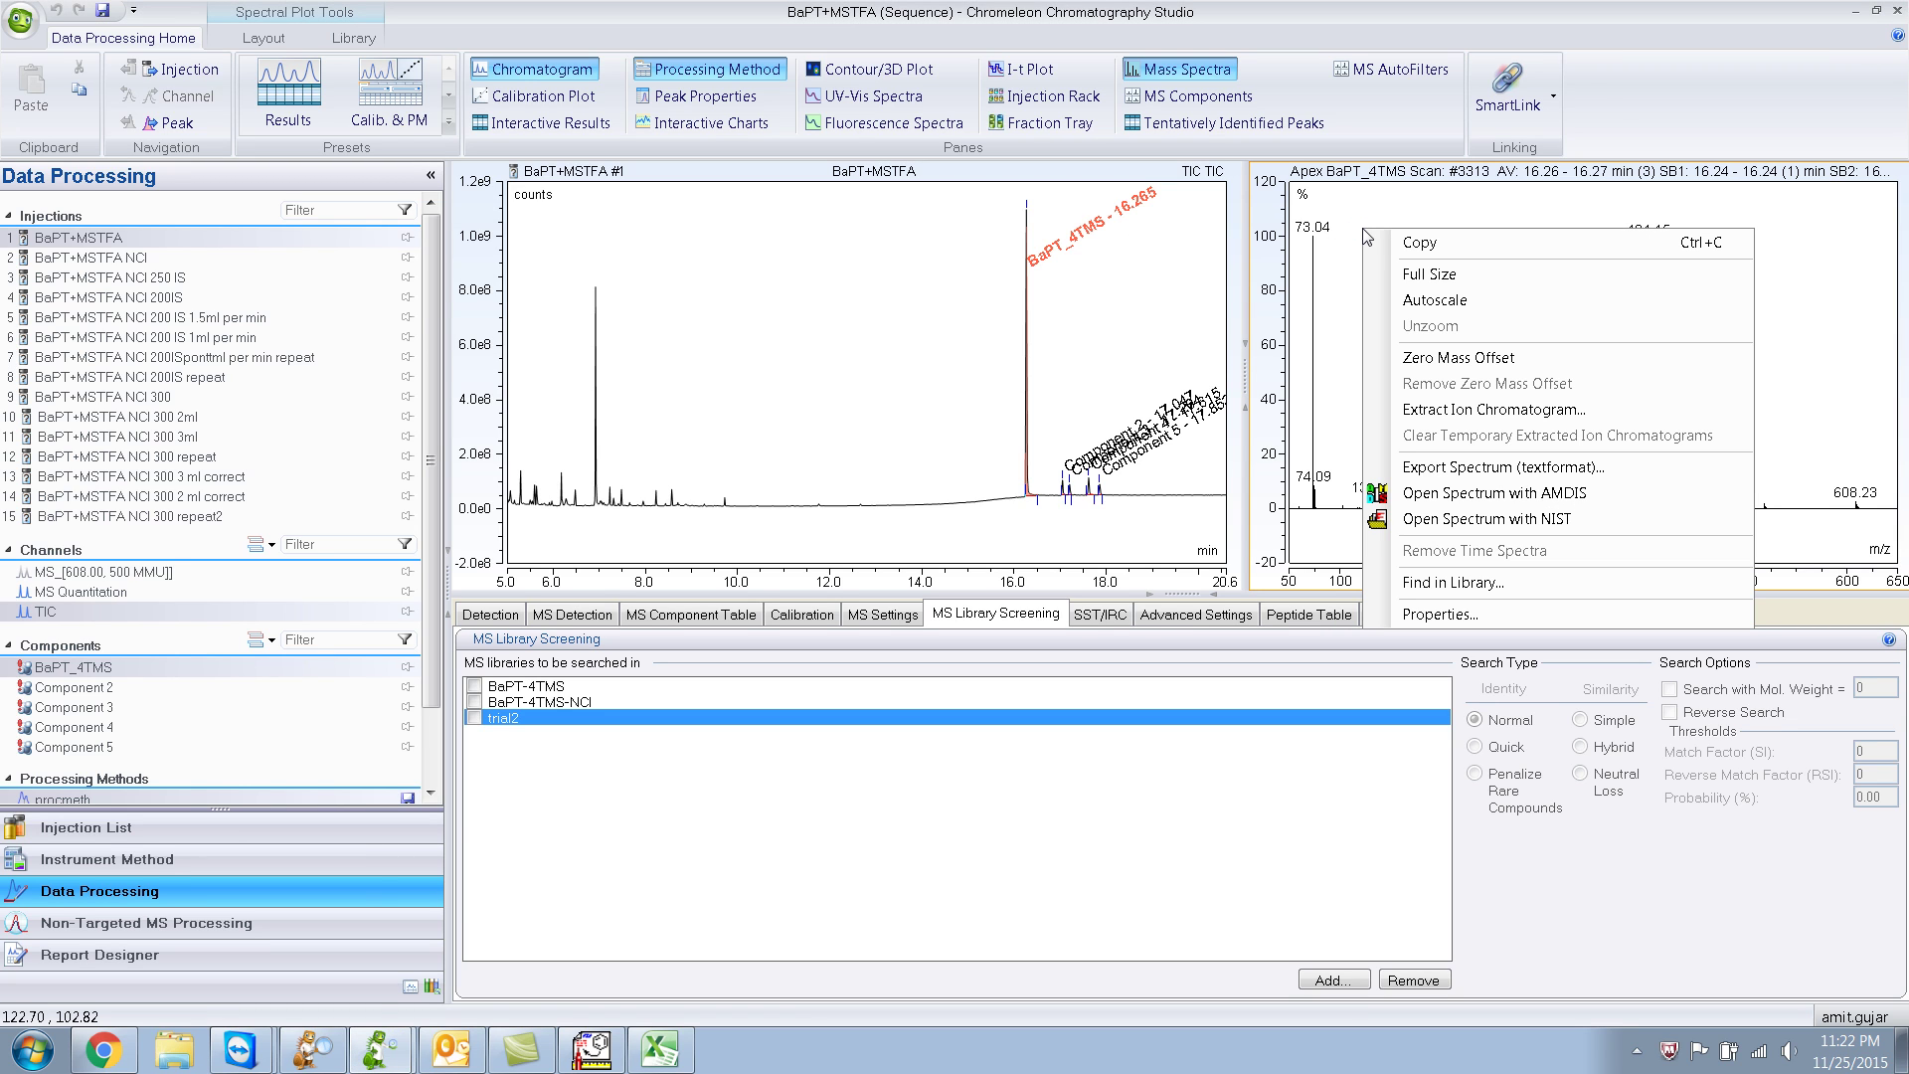
left_click(1550, 585)
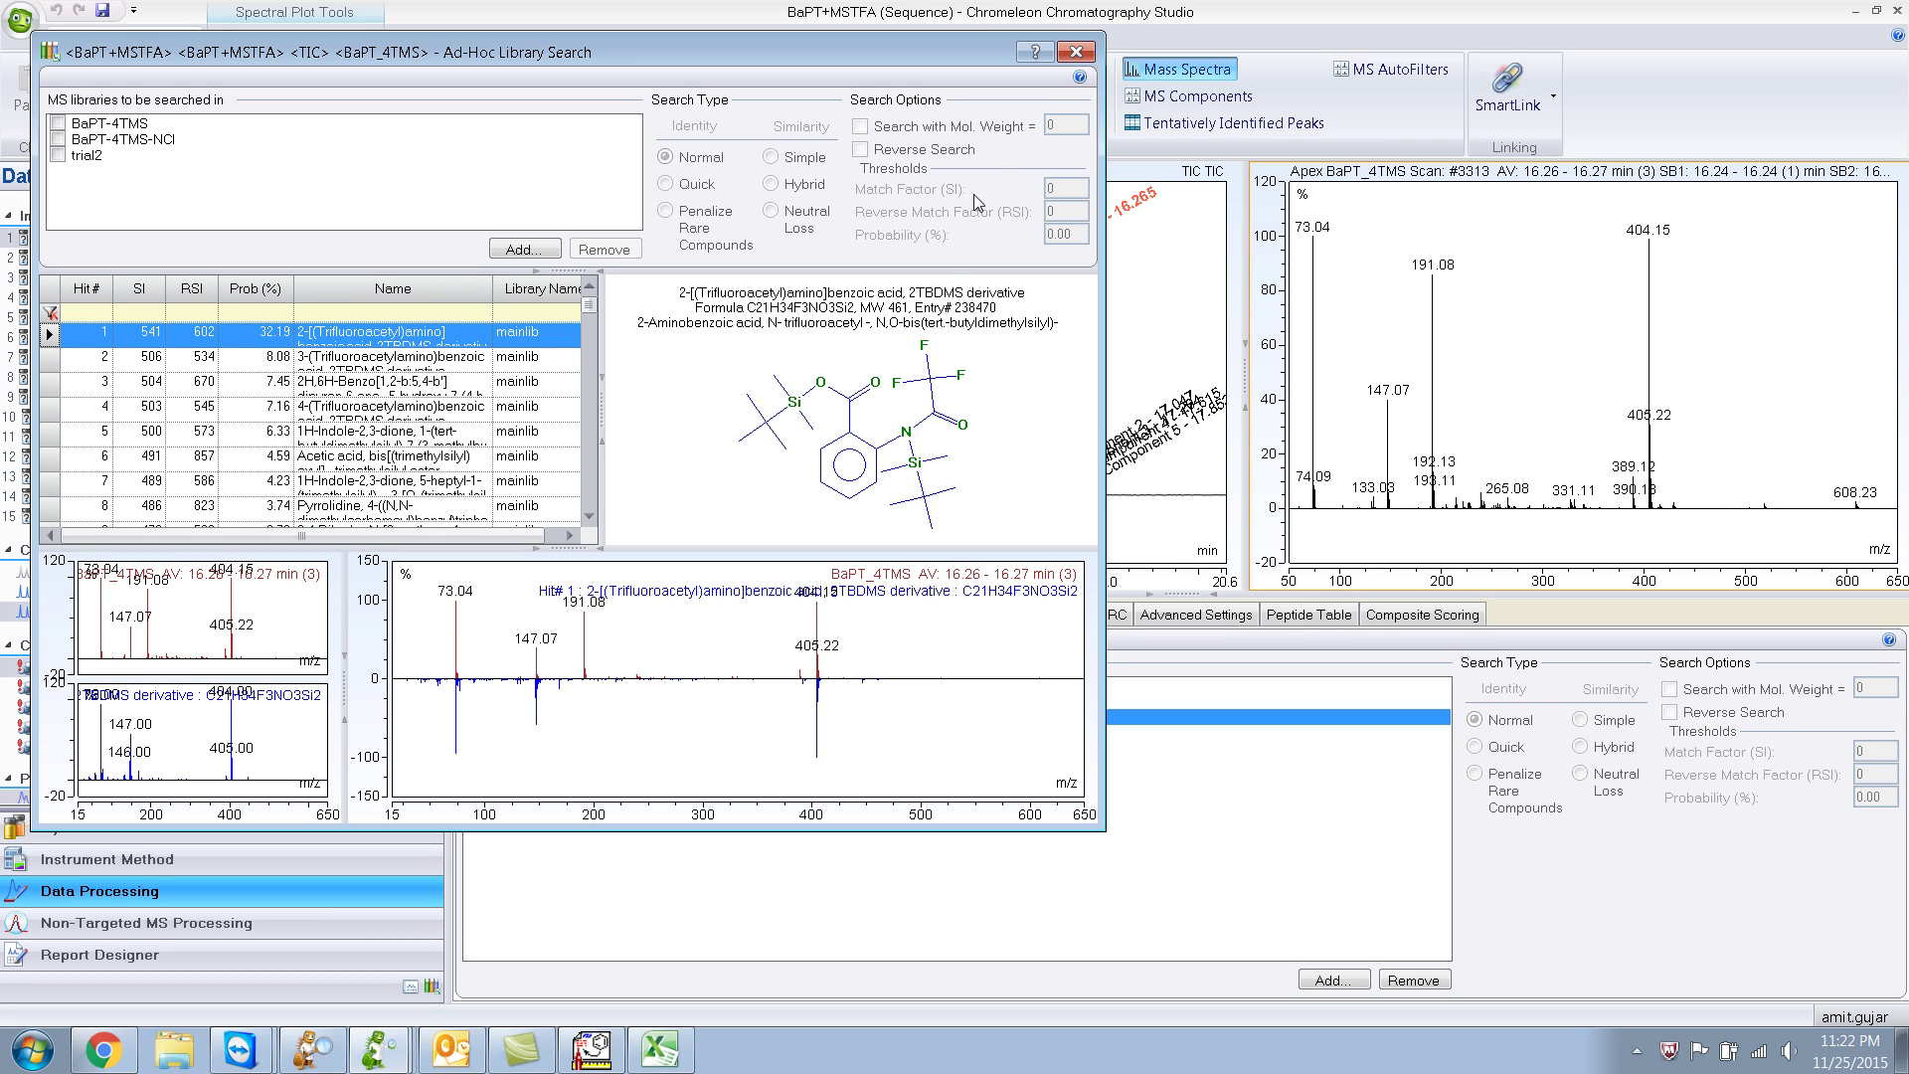
left_click(1077, 52)
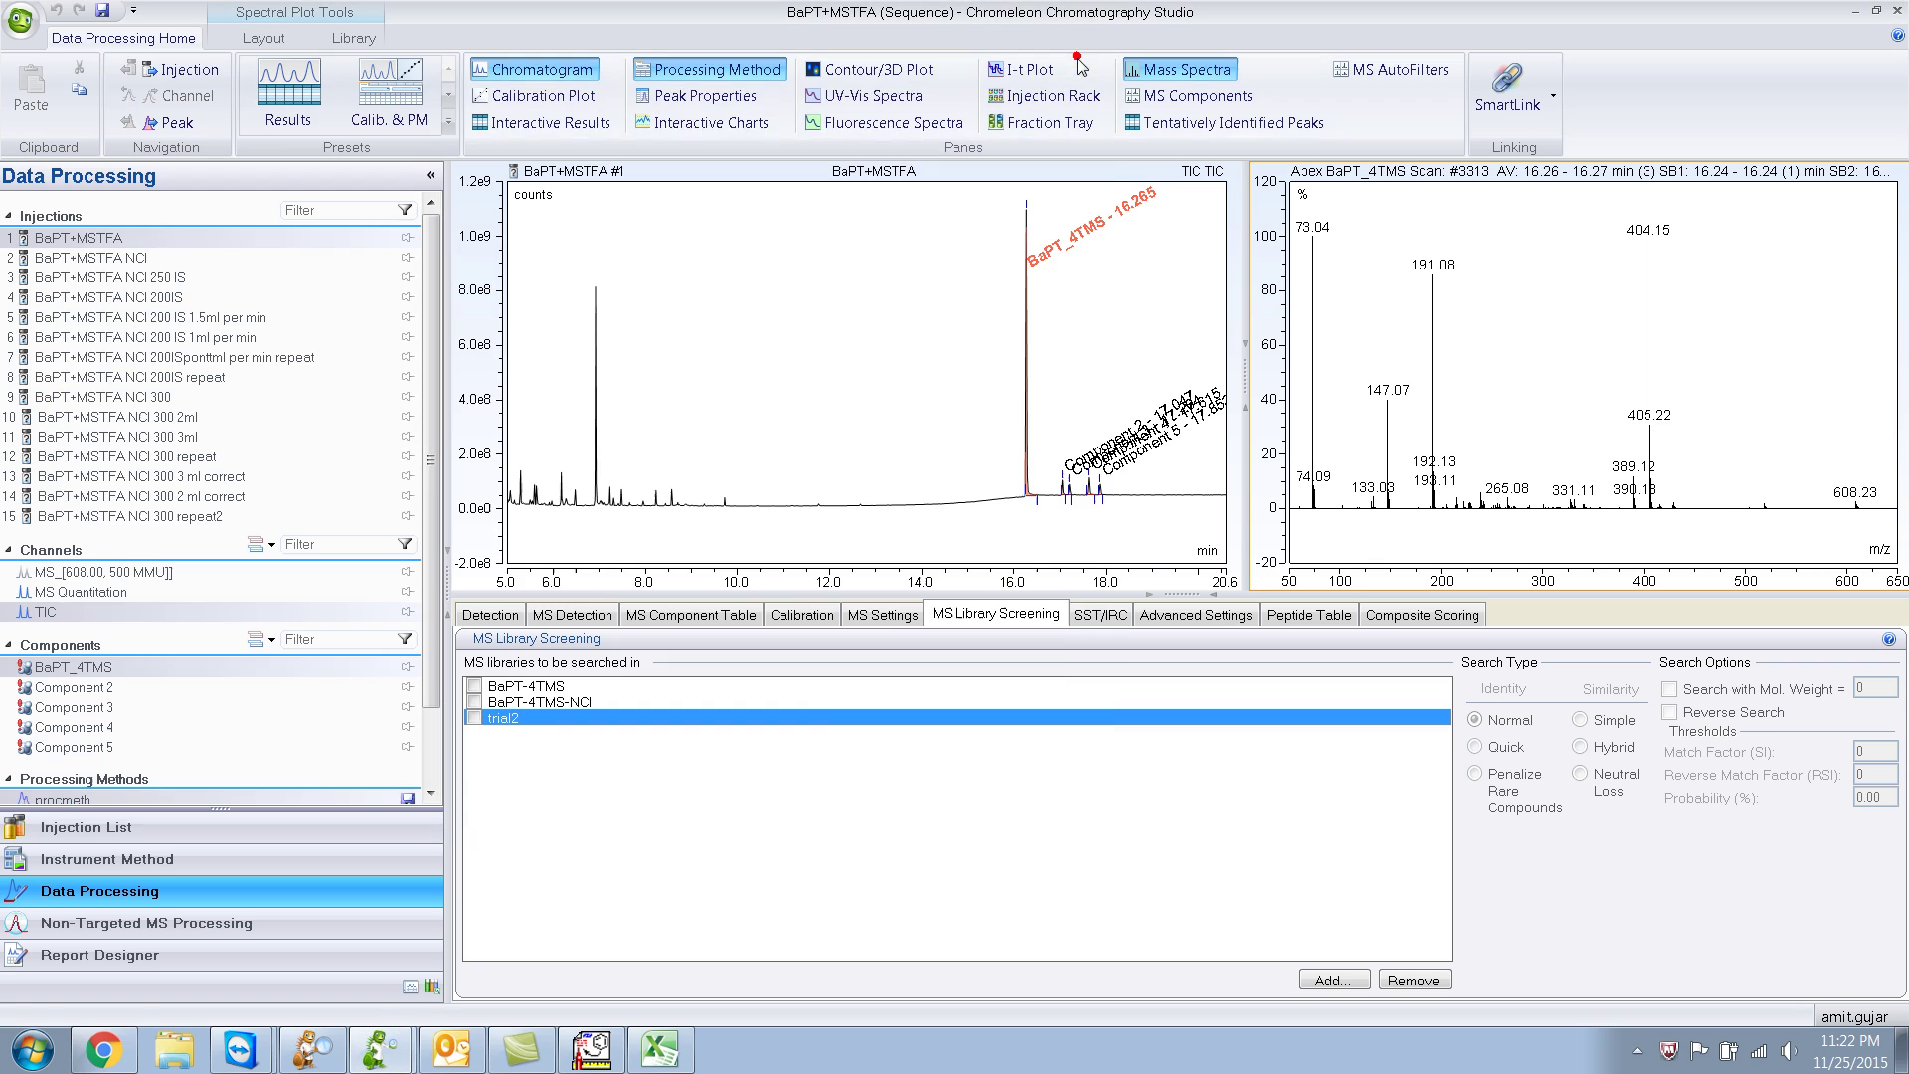
left_click(594, 1049)
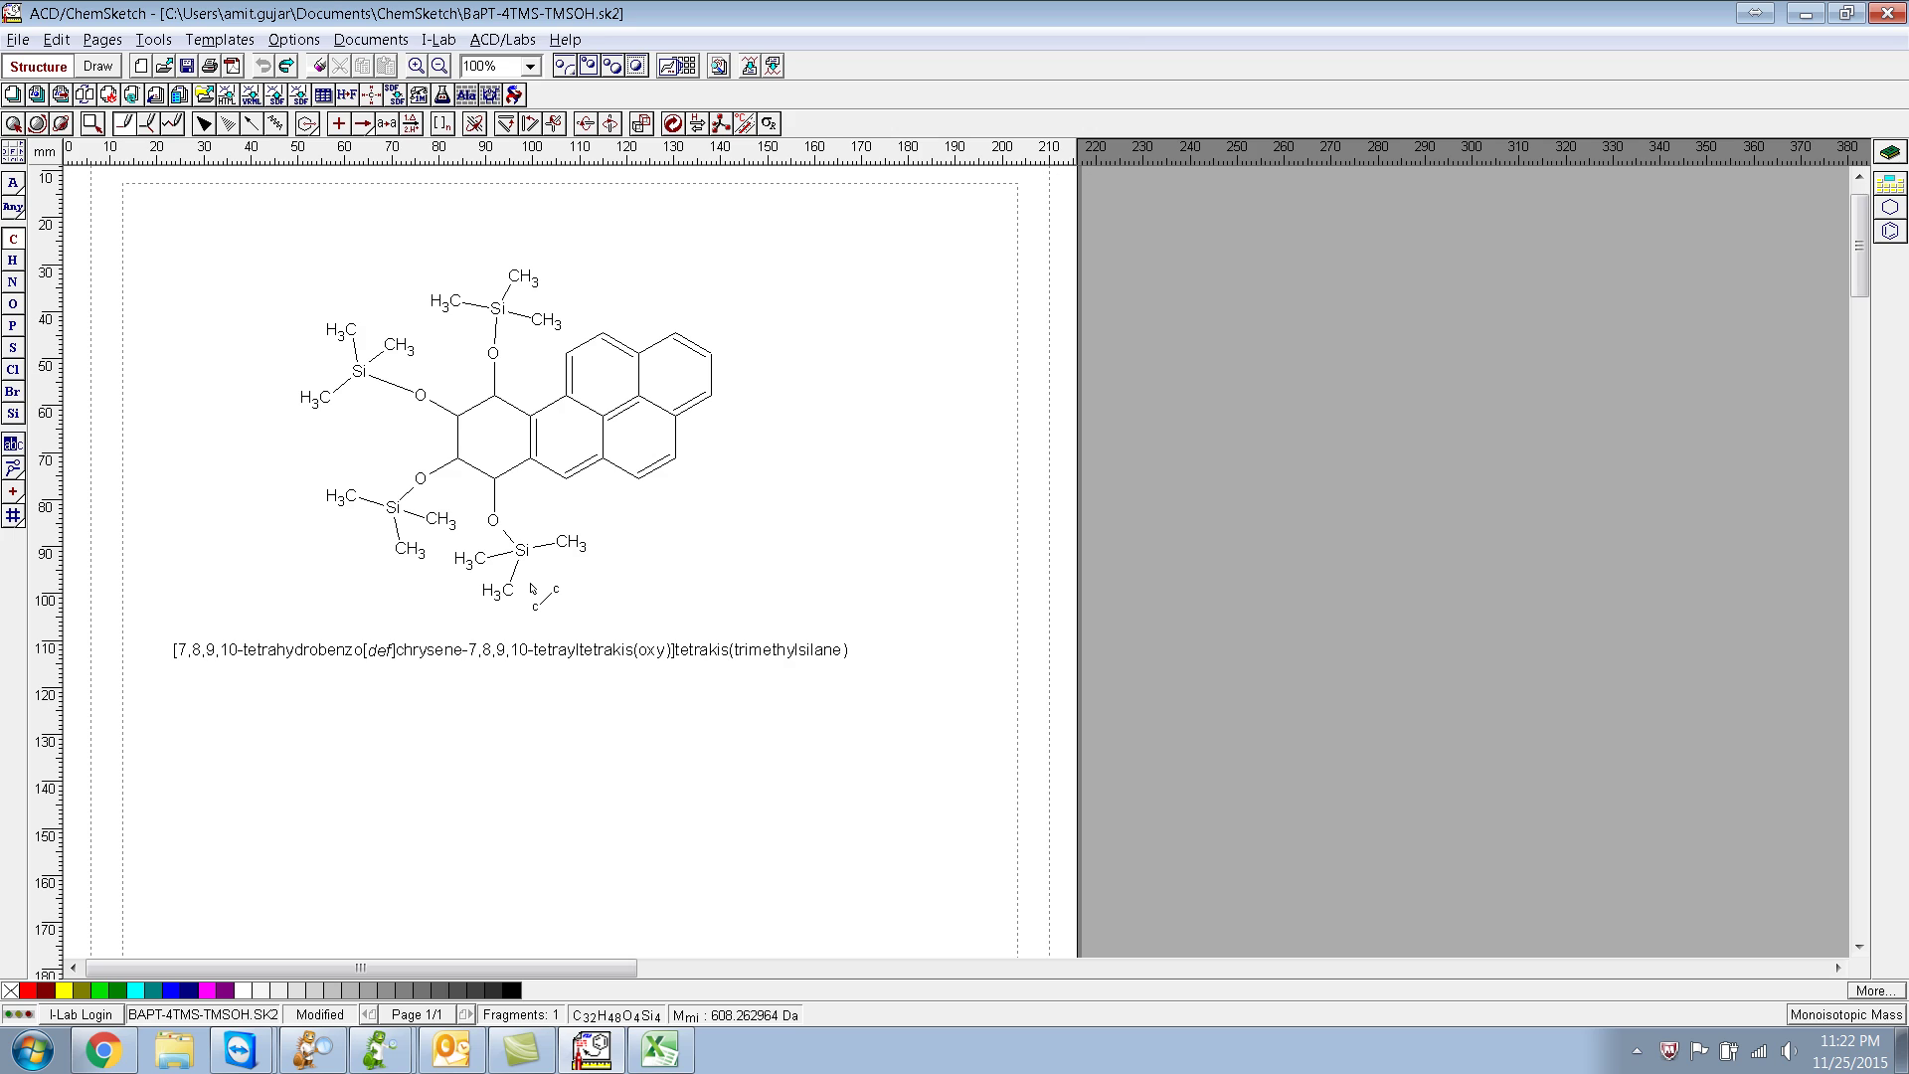
key("alt+Tab")
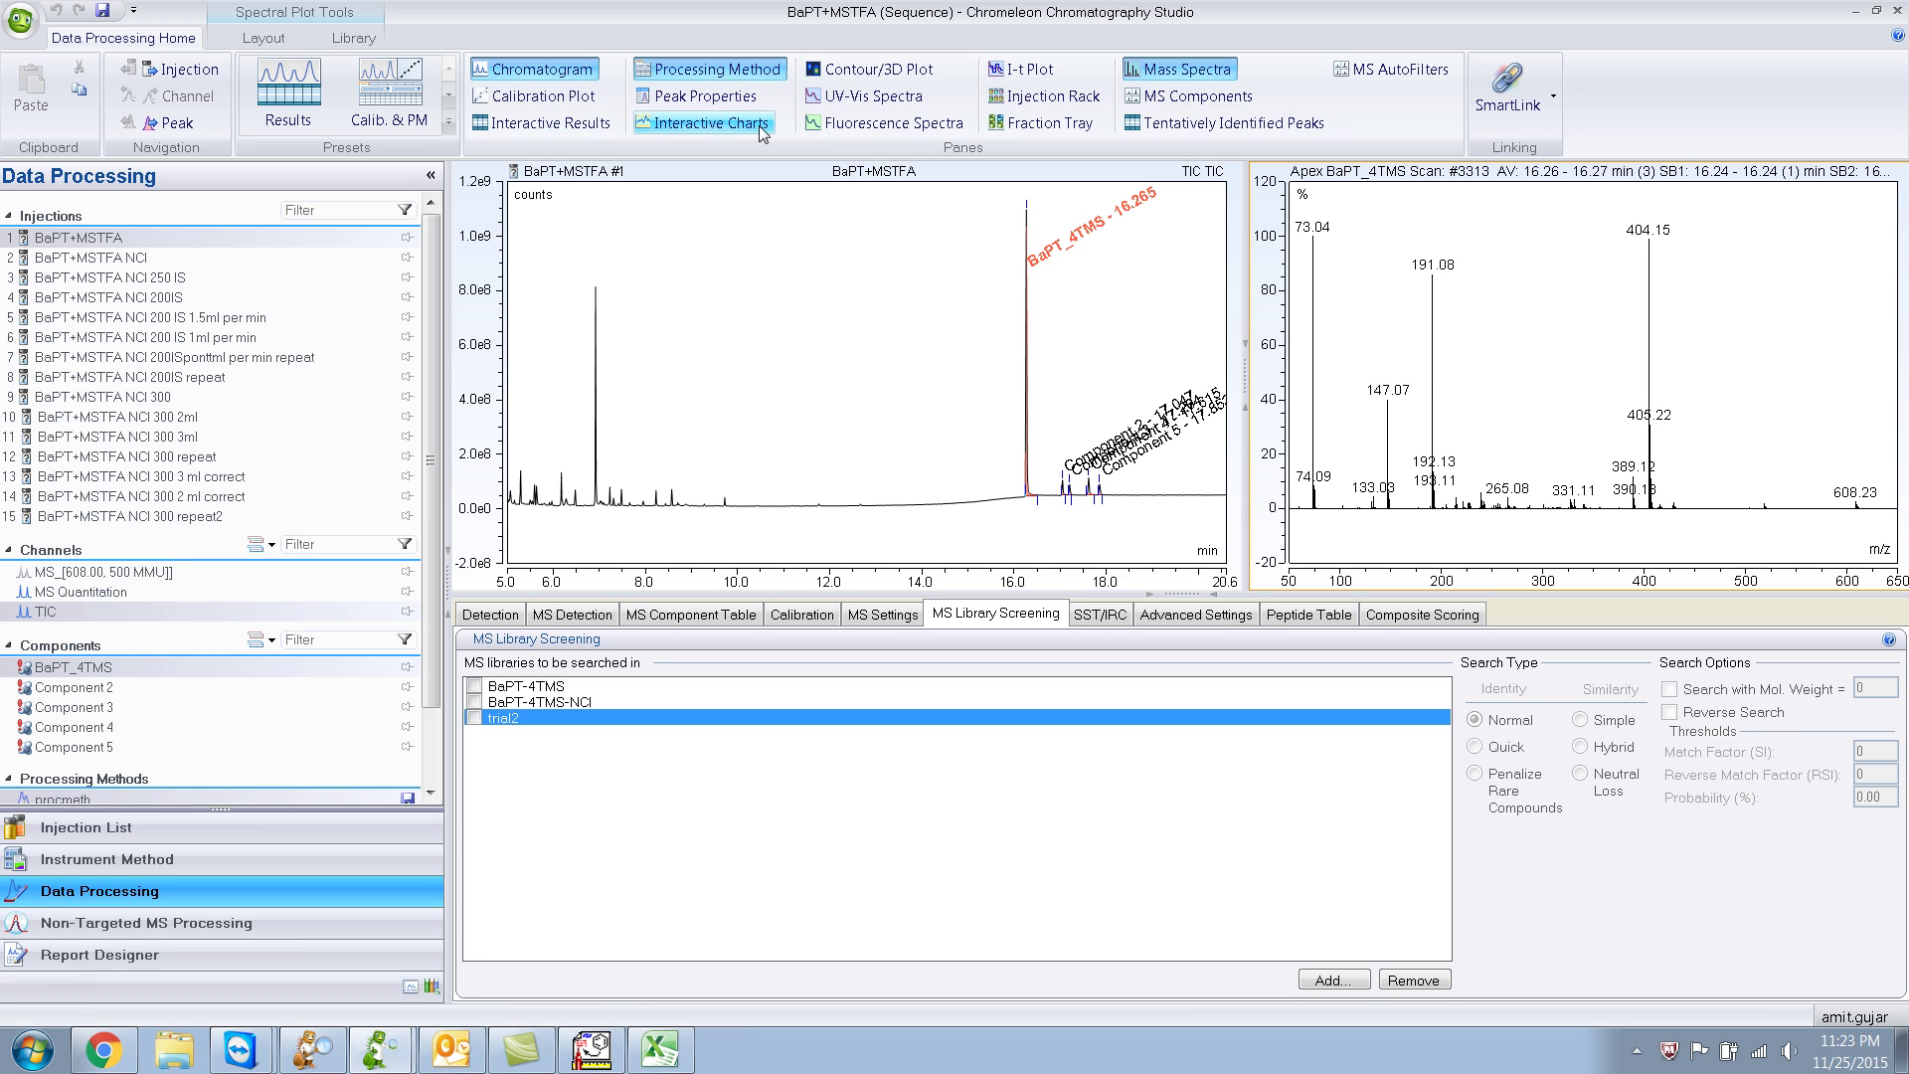
Create a new MS library named BaPT-4TMS-2 from the Library tab's library list
left_click(354, 38)
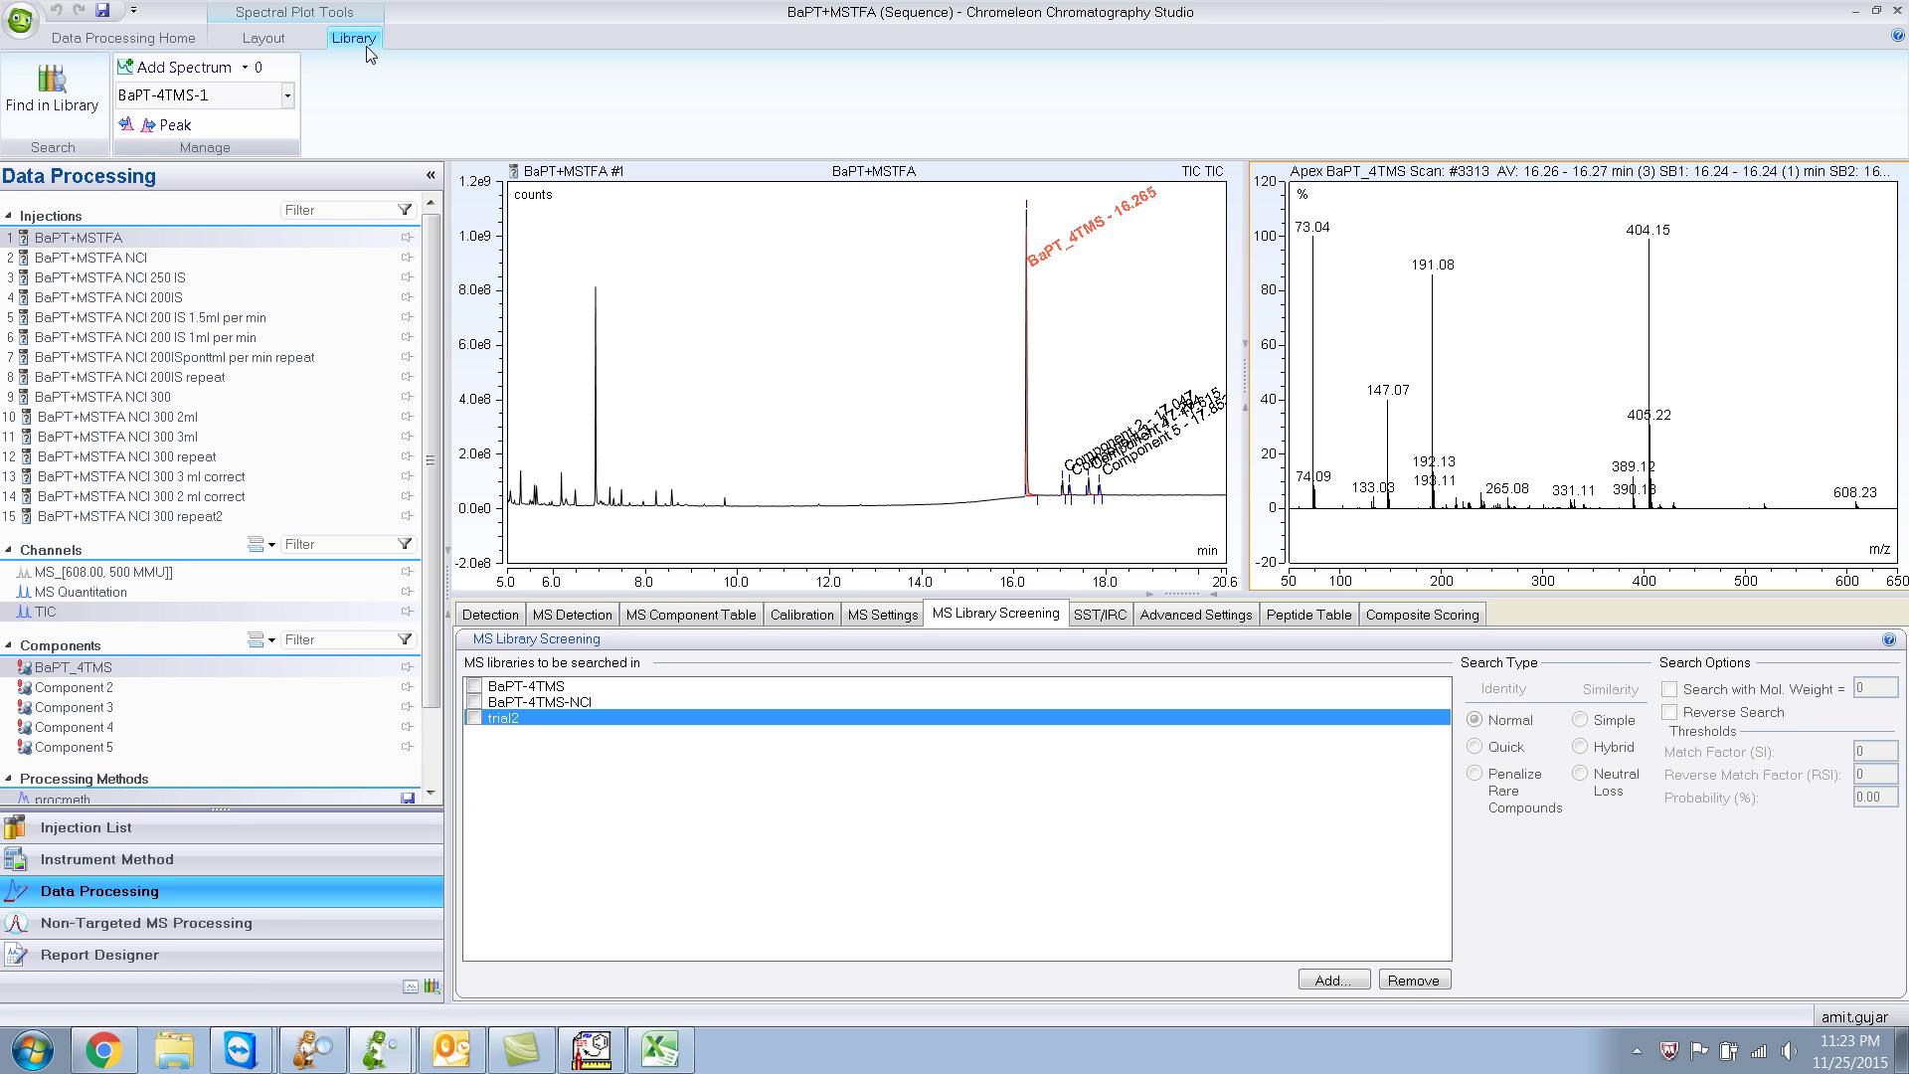
left_click(291, 91)
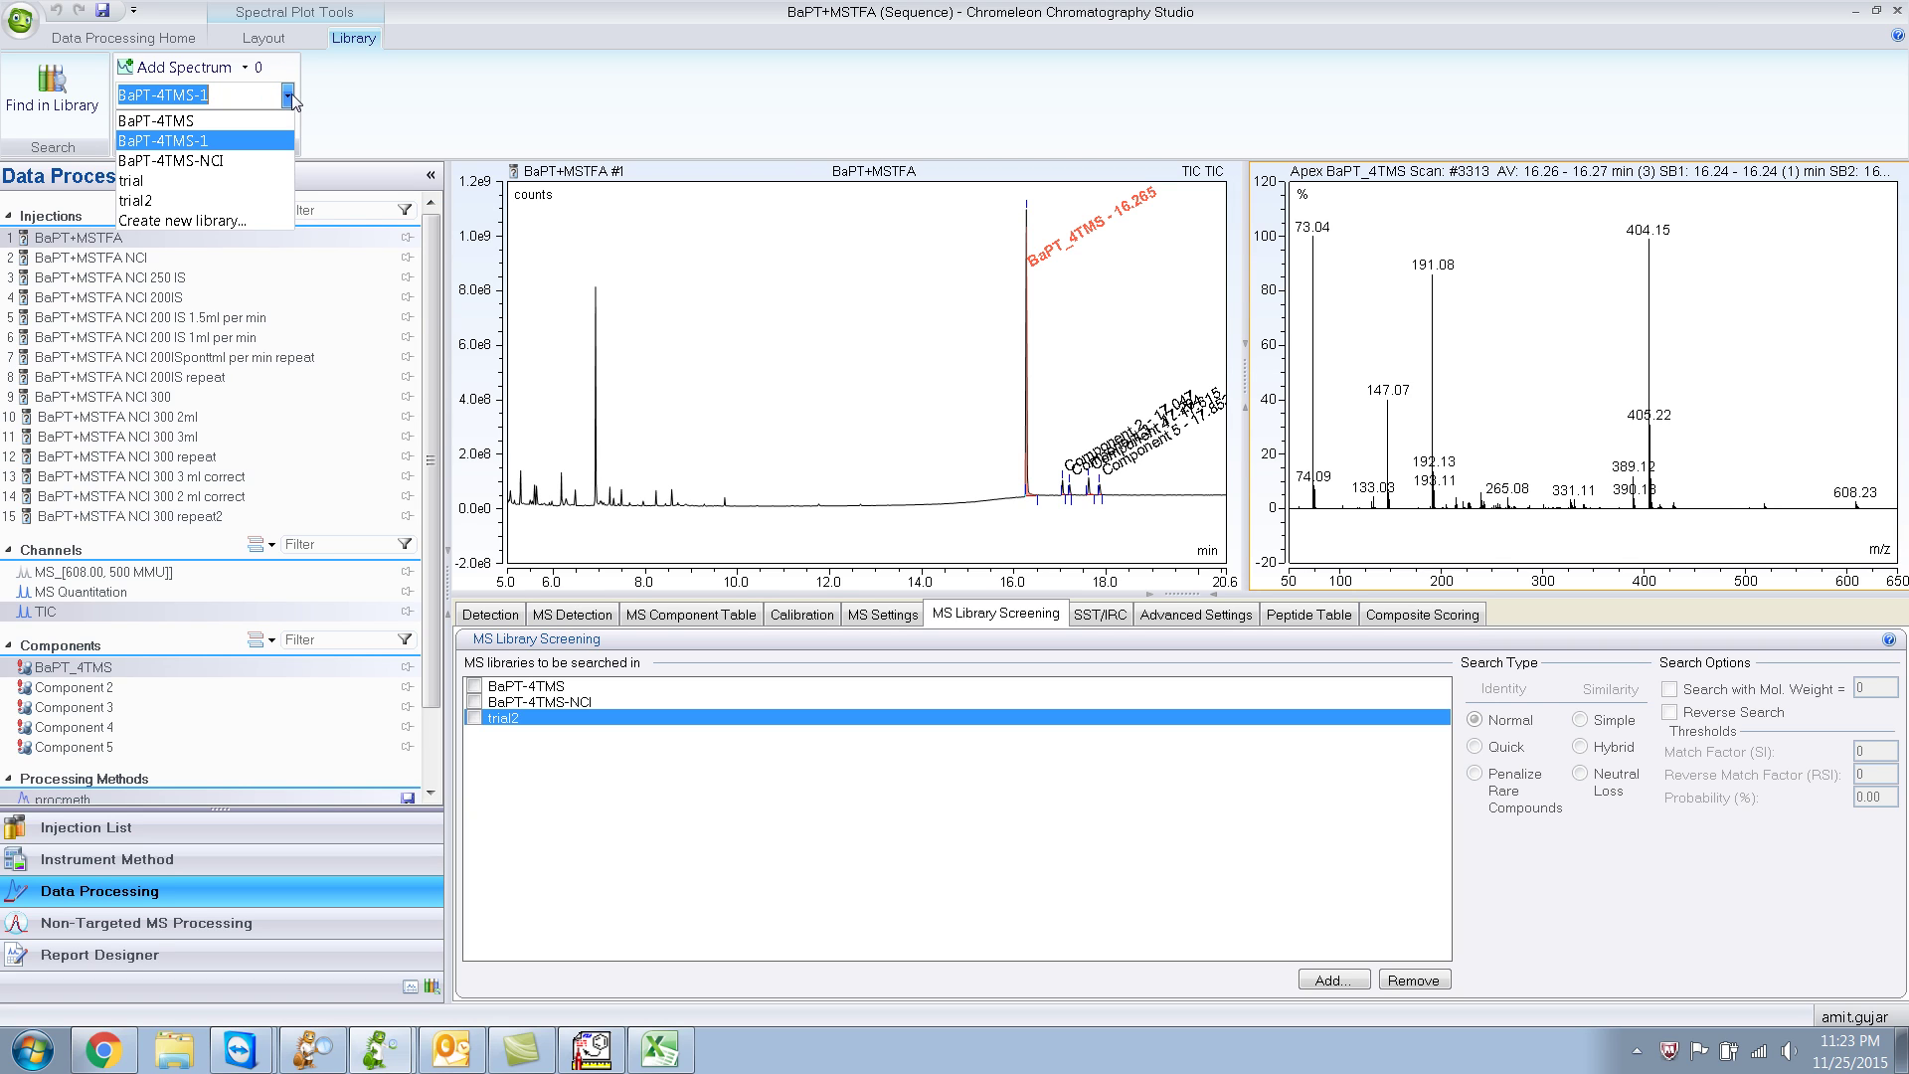
left_click(237, 221)
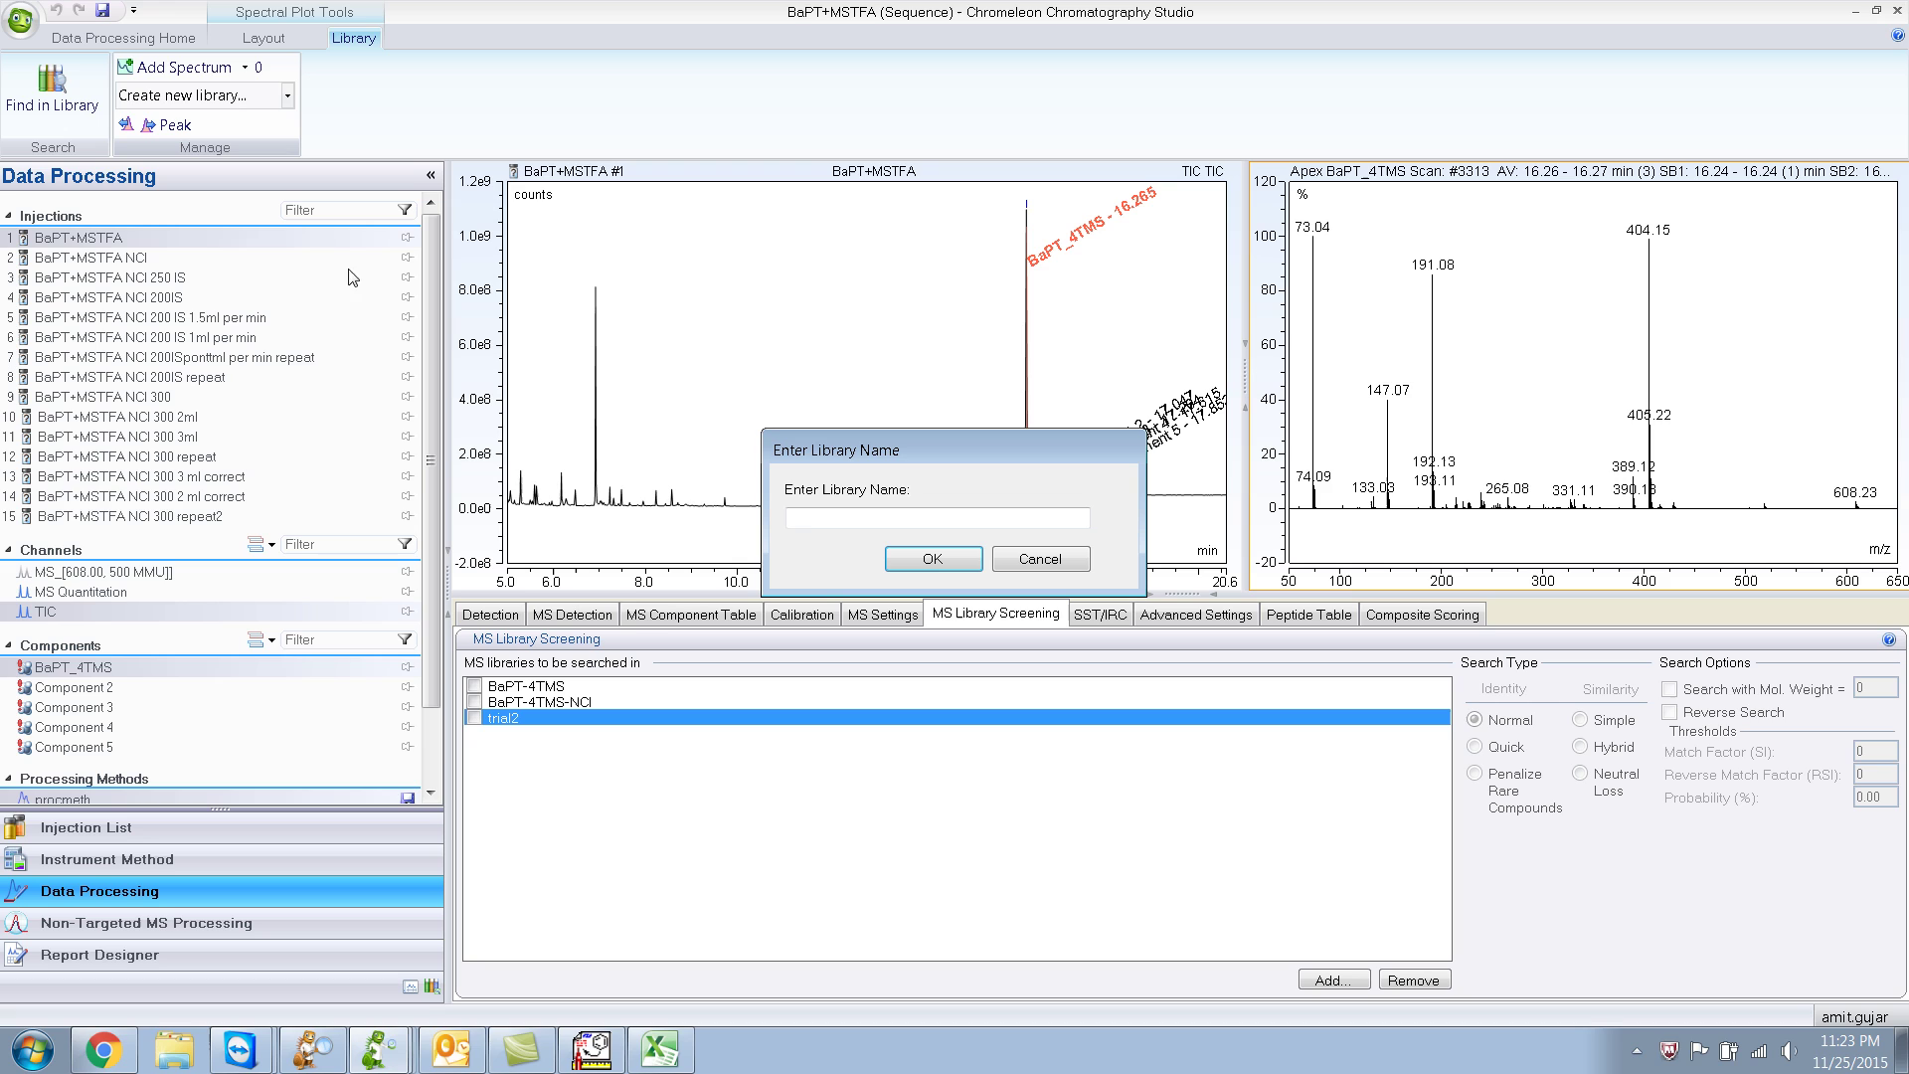
left_click(811, 524)
type("BaPT-4TMS")
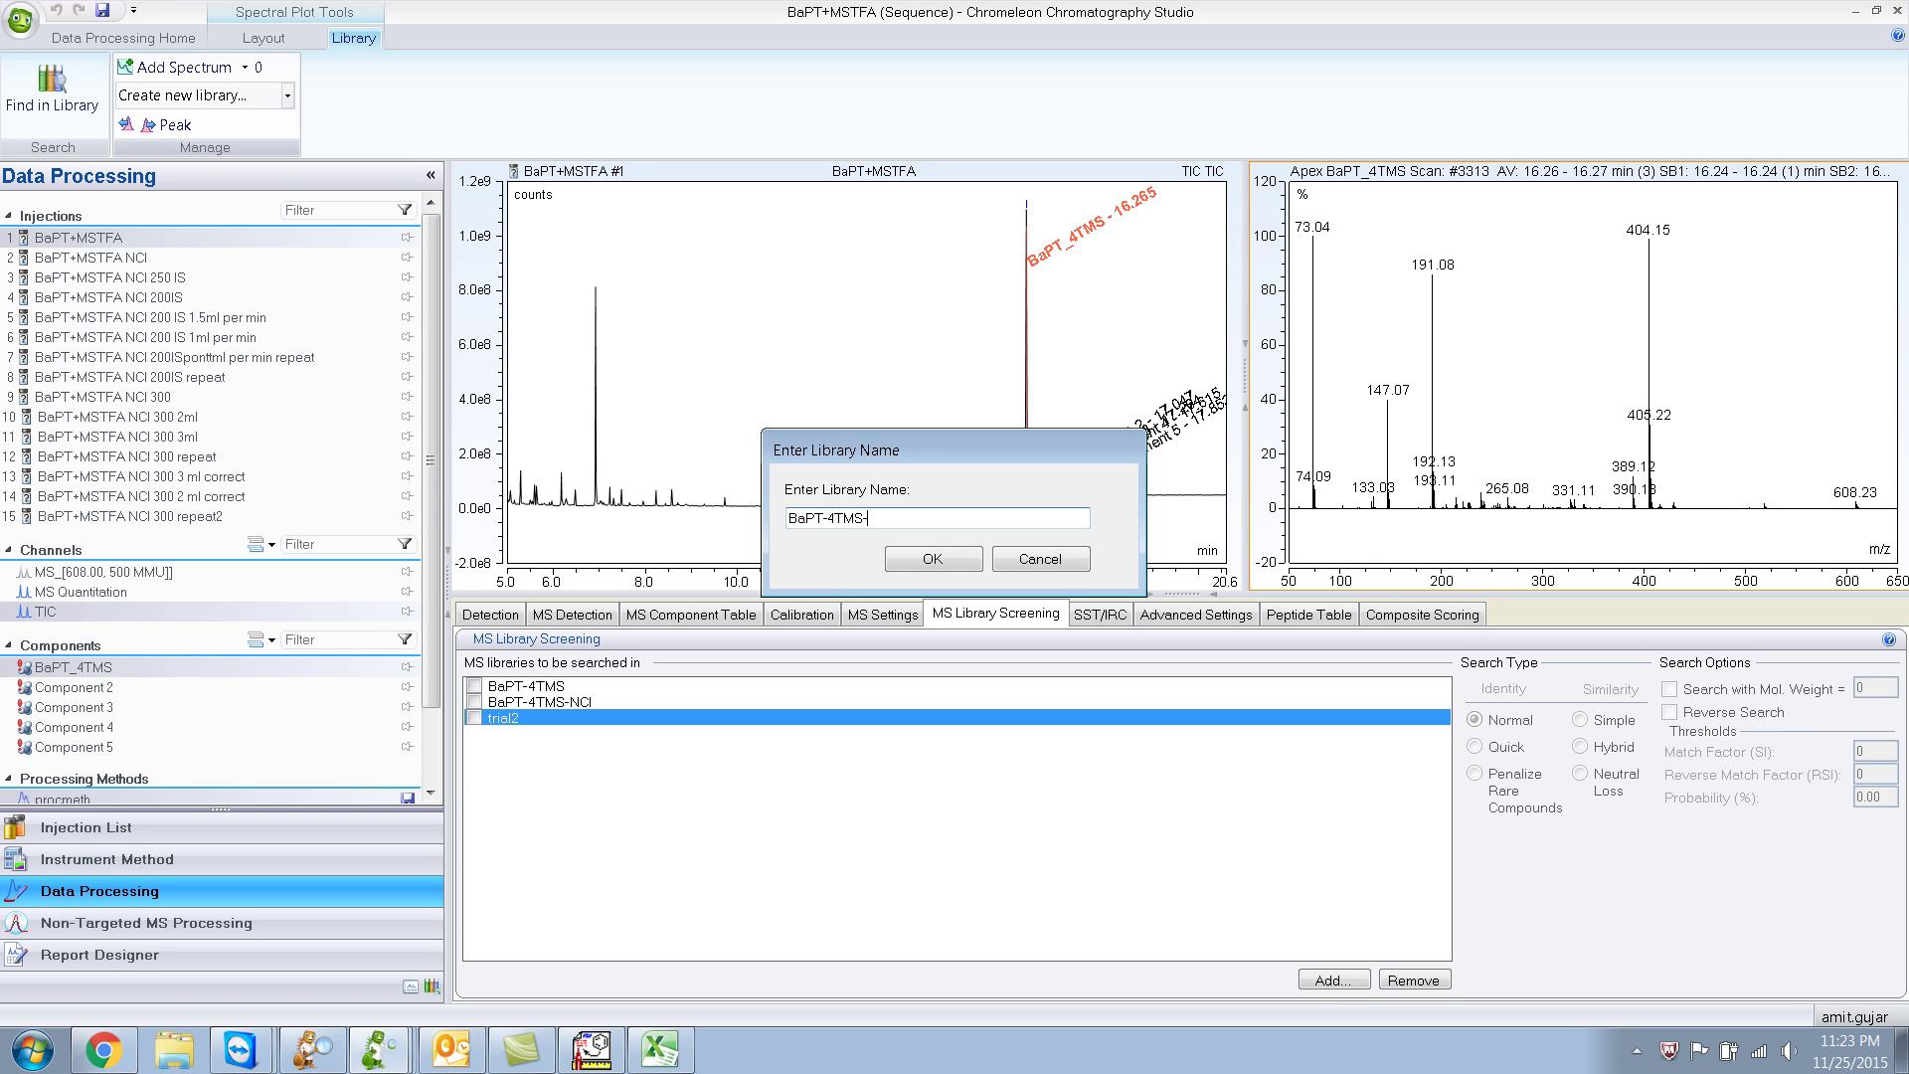
type("-2")
left_click(919, 563)
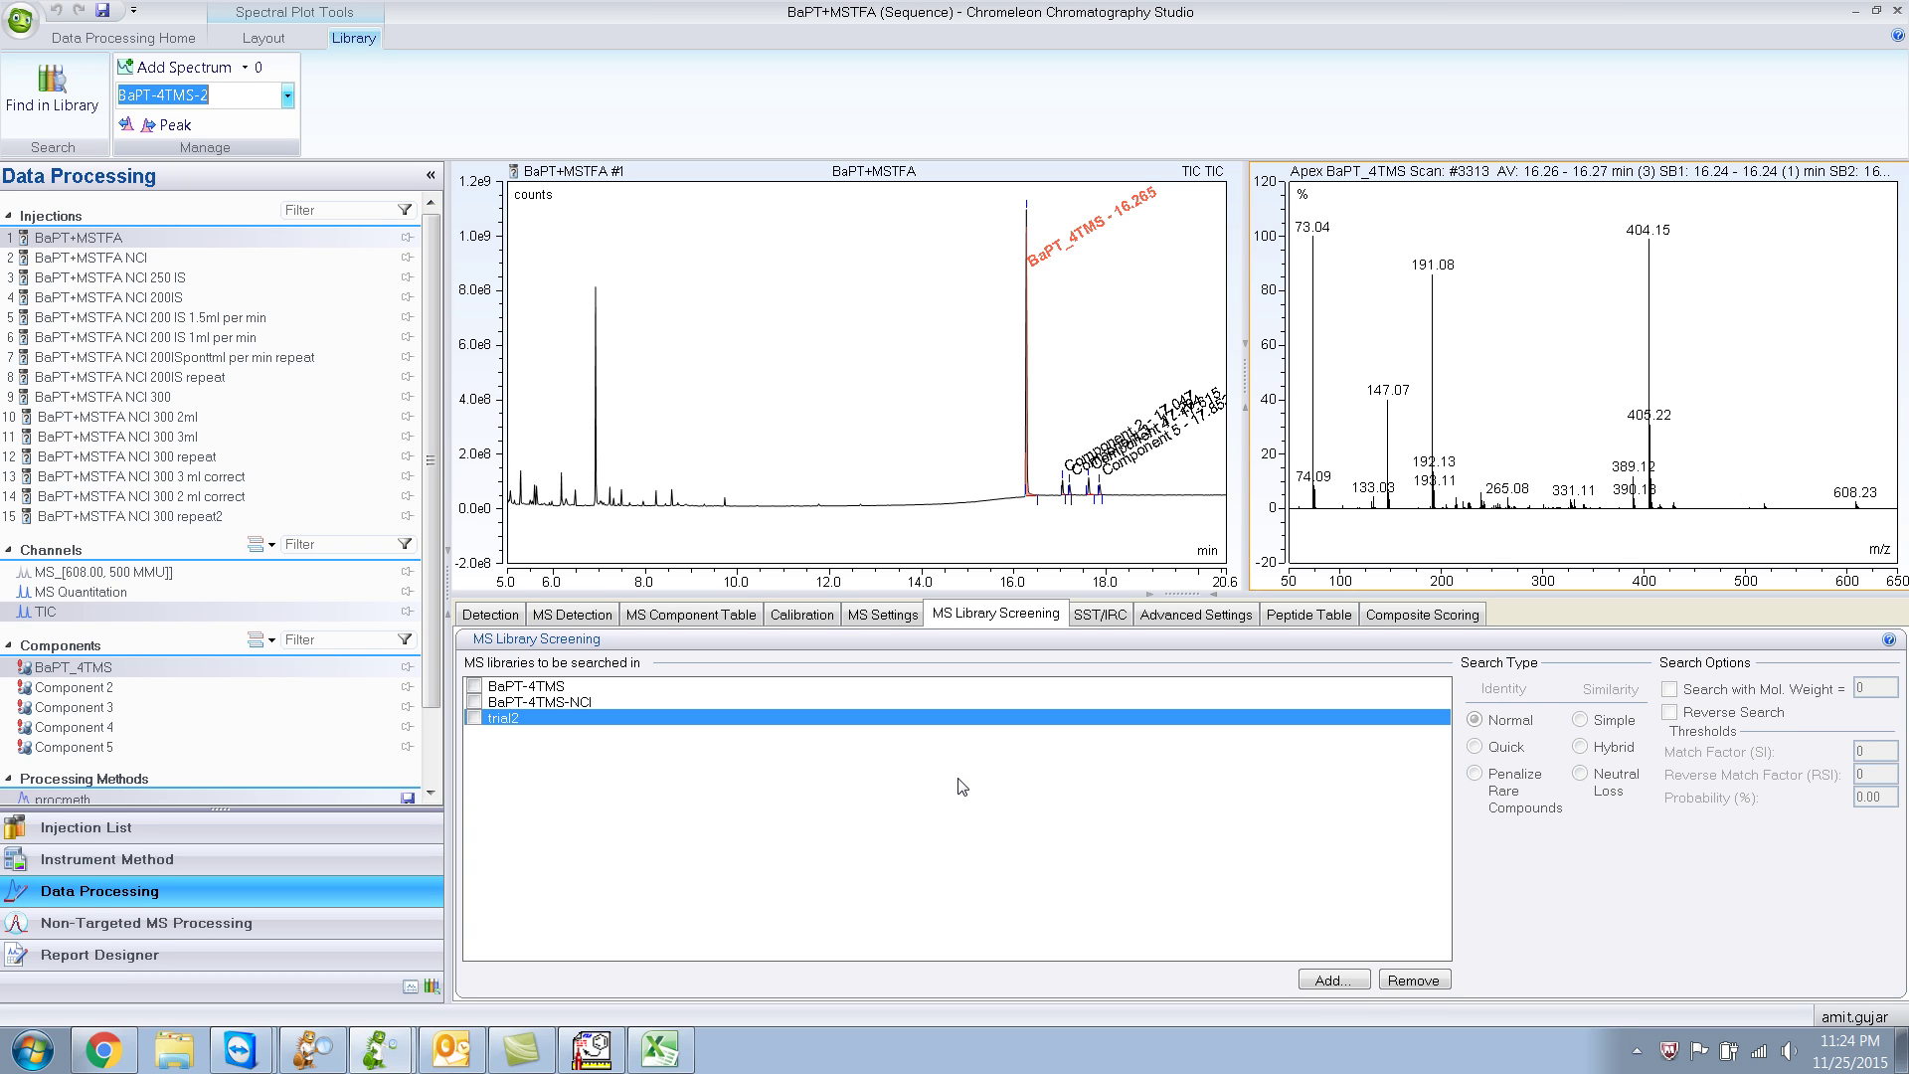
Start adding a screening library, browsing into the C drive's ProgramData folder
left_click(1335, 956)
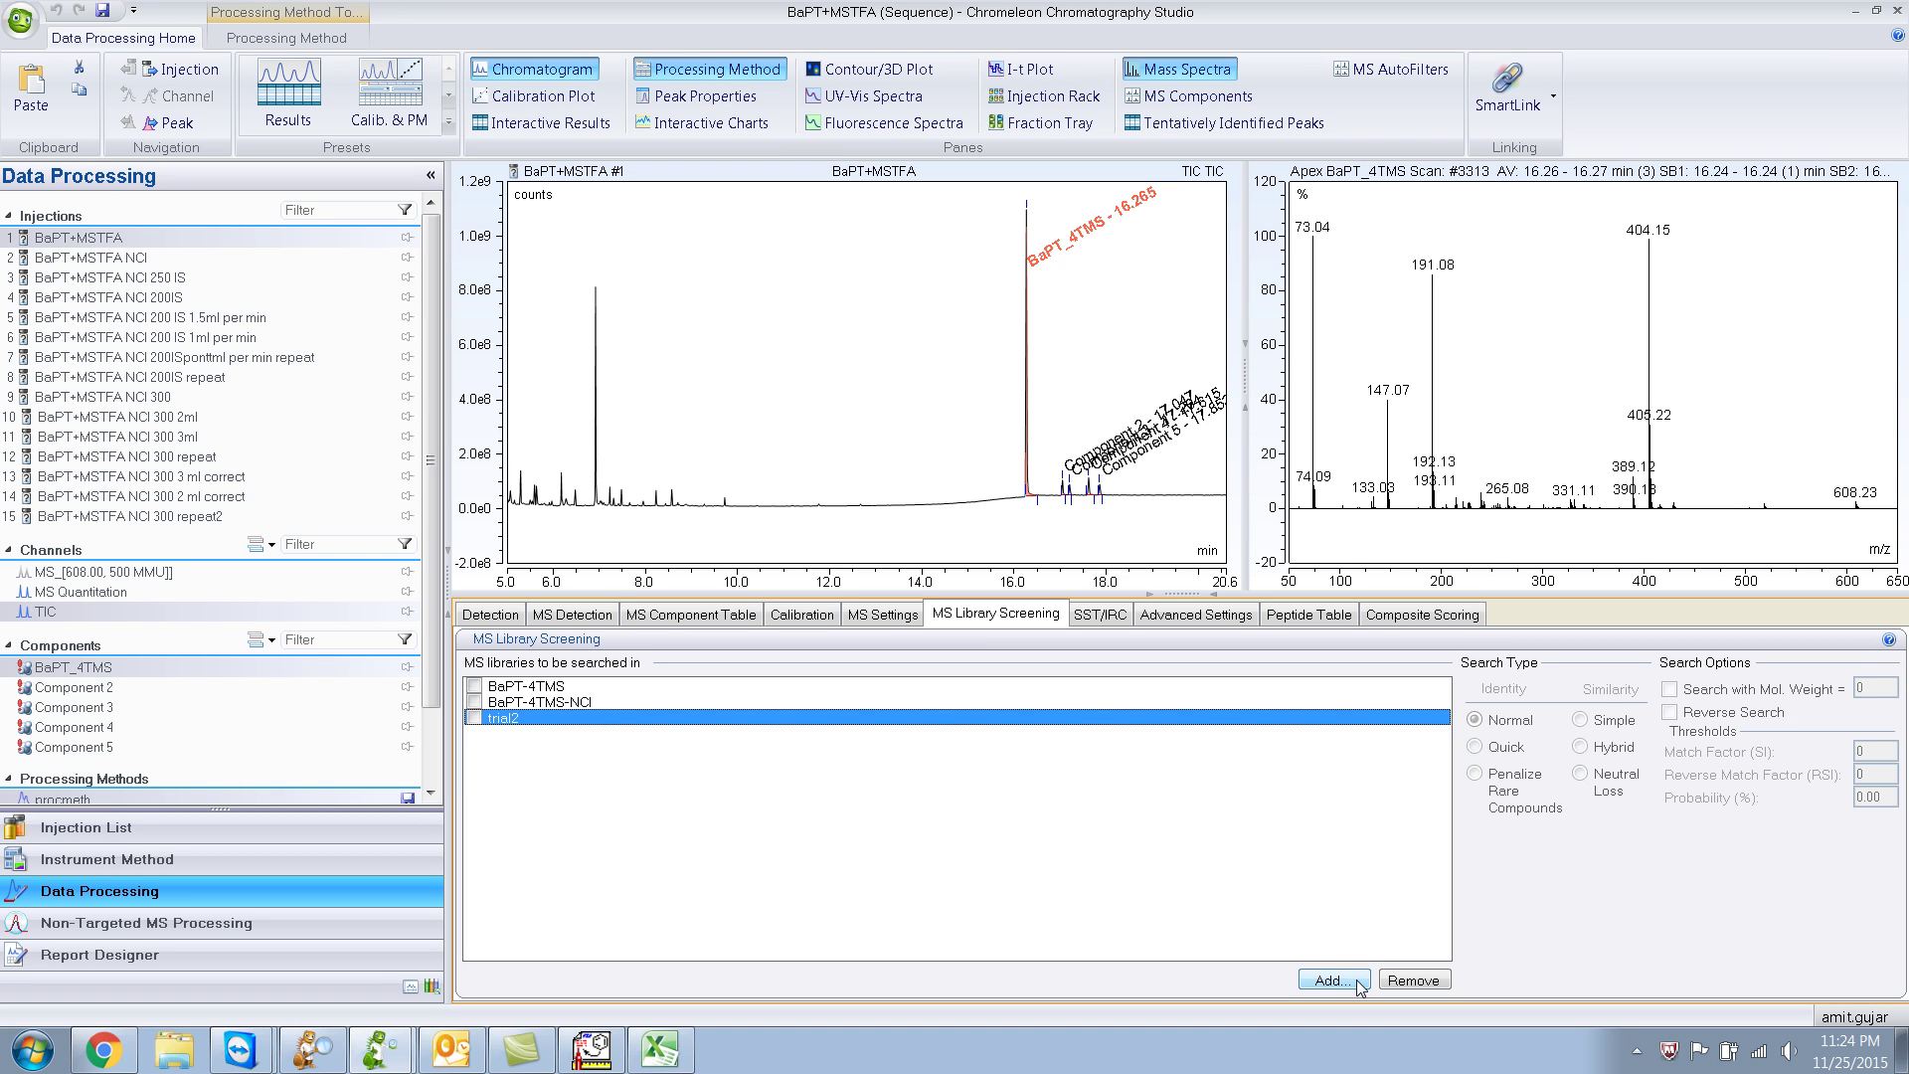
left_click(1359, 982)
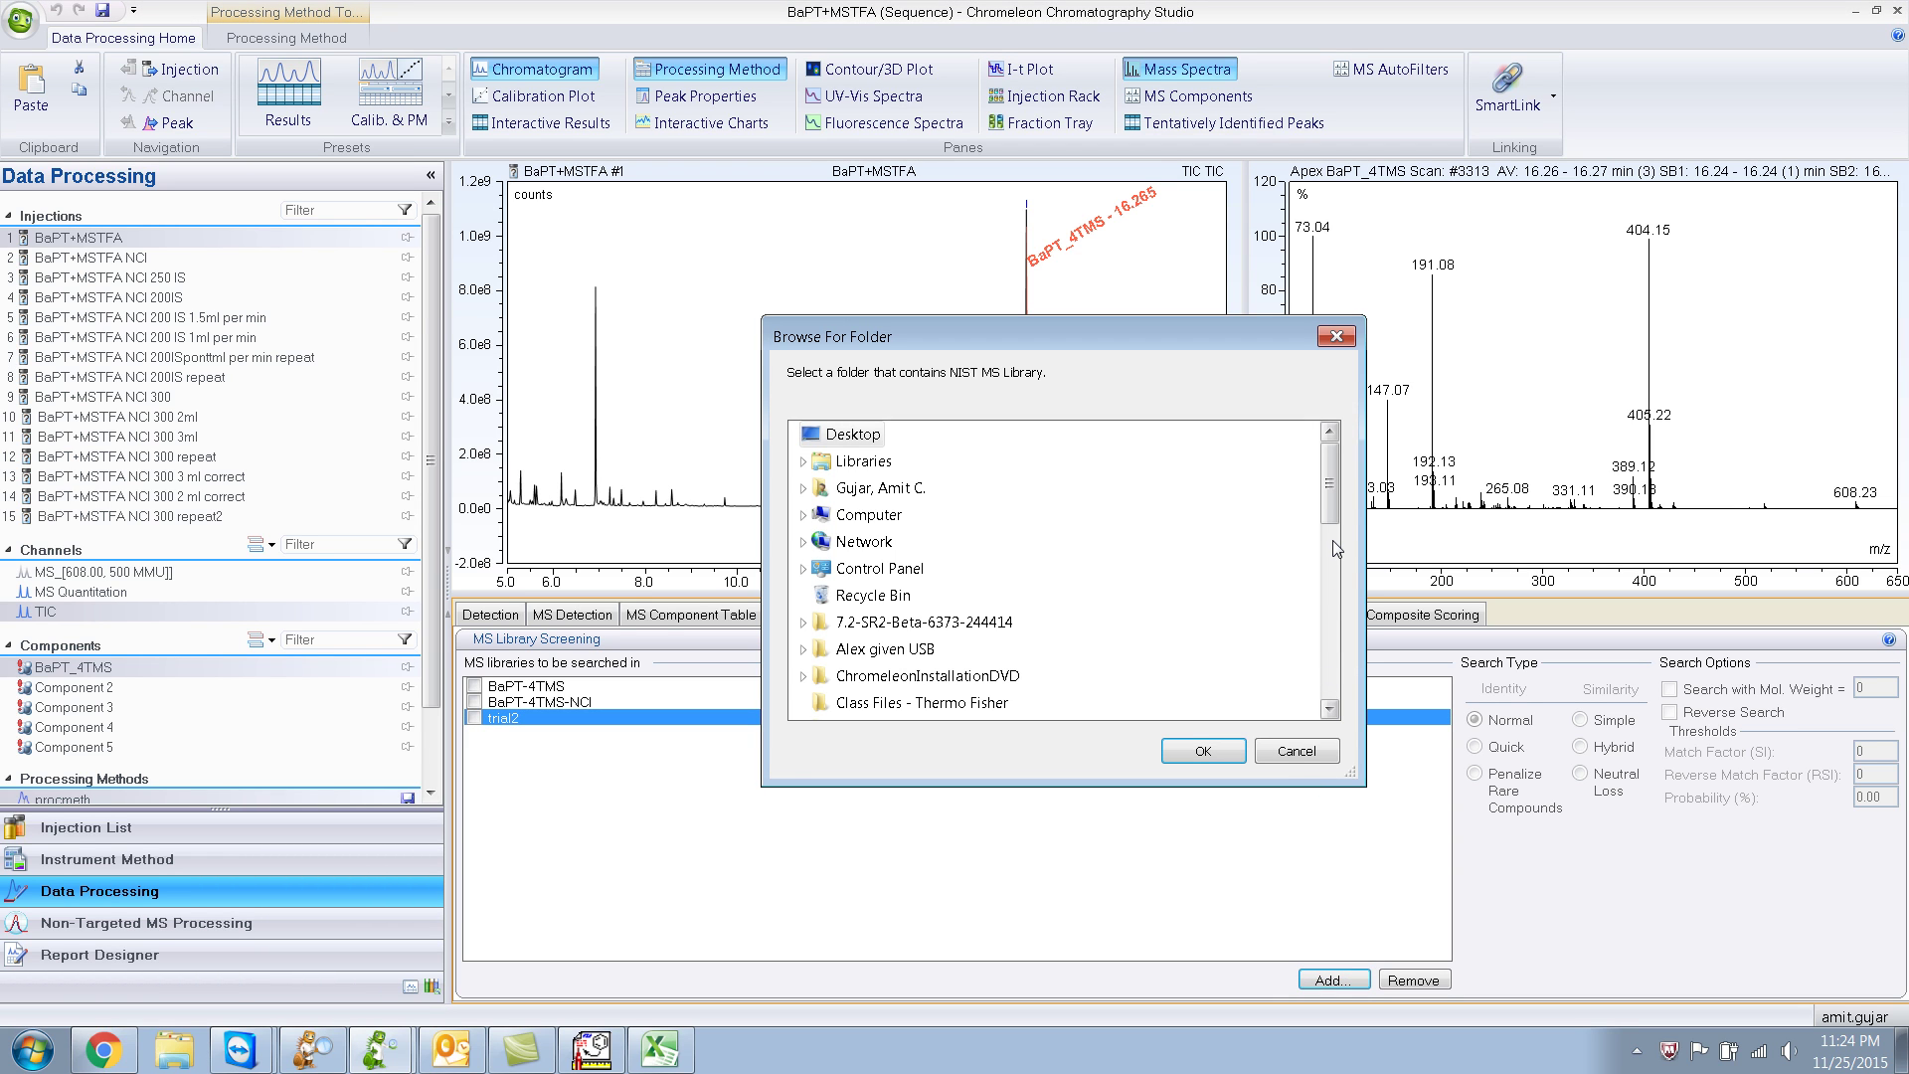
left_click(814, 516)
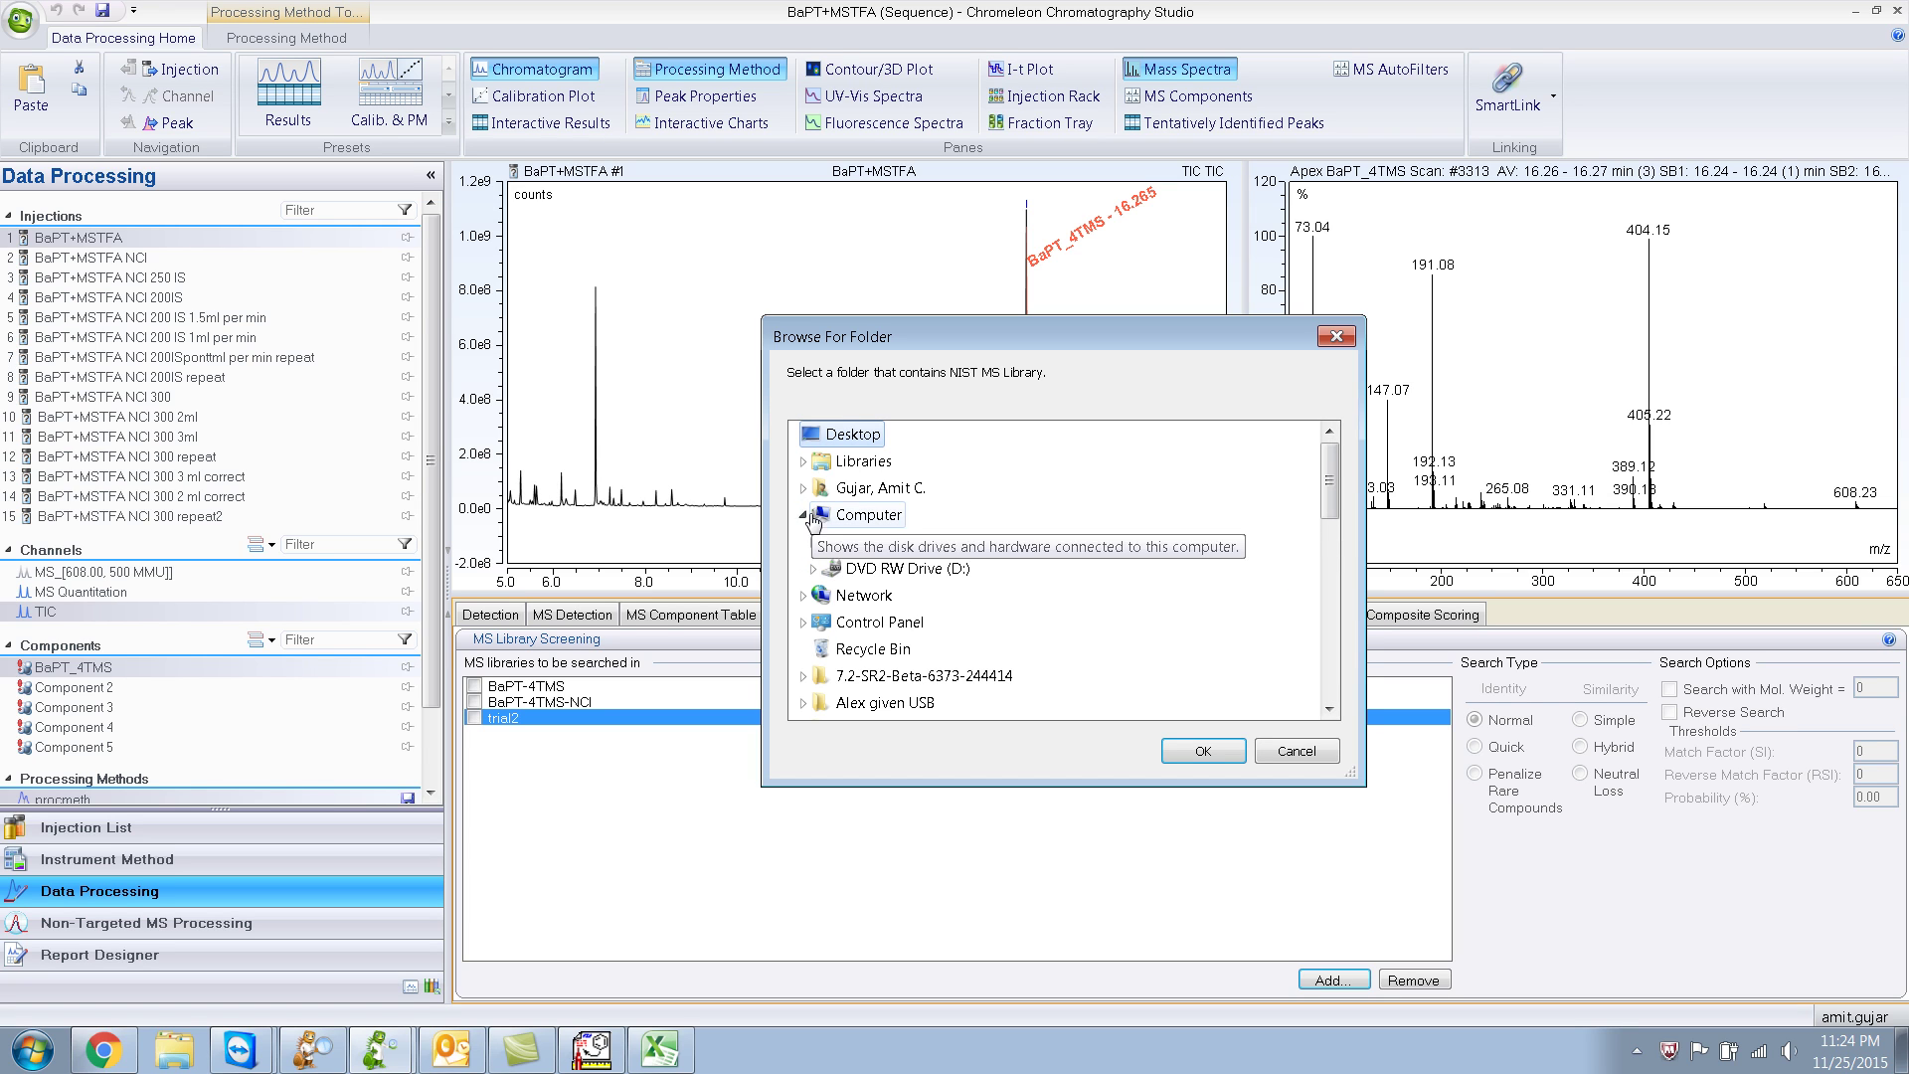
double_click(855, 543)
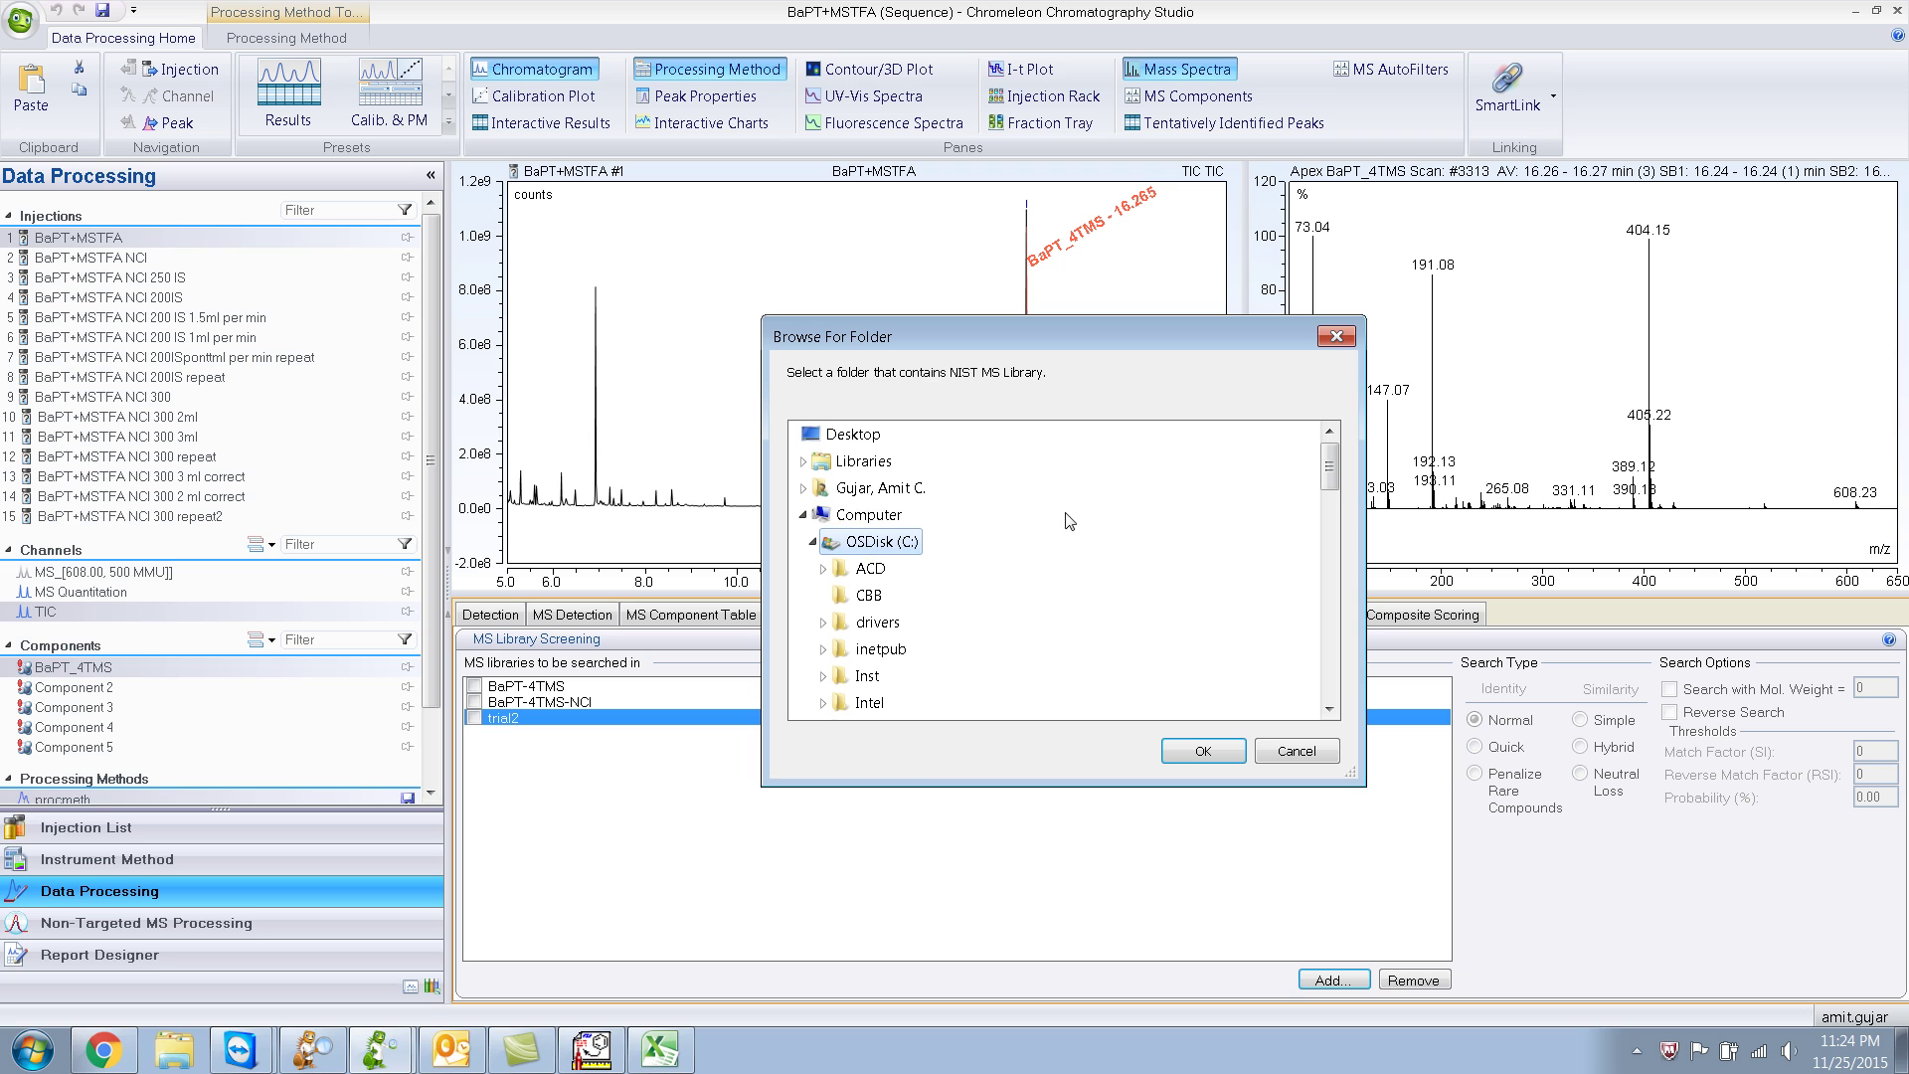
left_click_drag(1330, 476, 1329, 517)
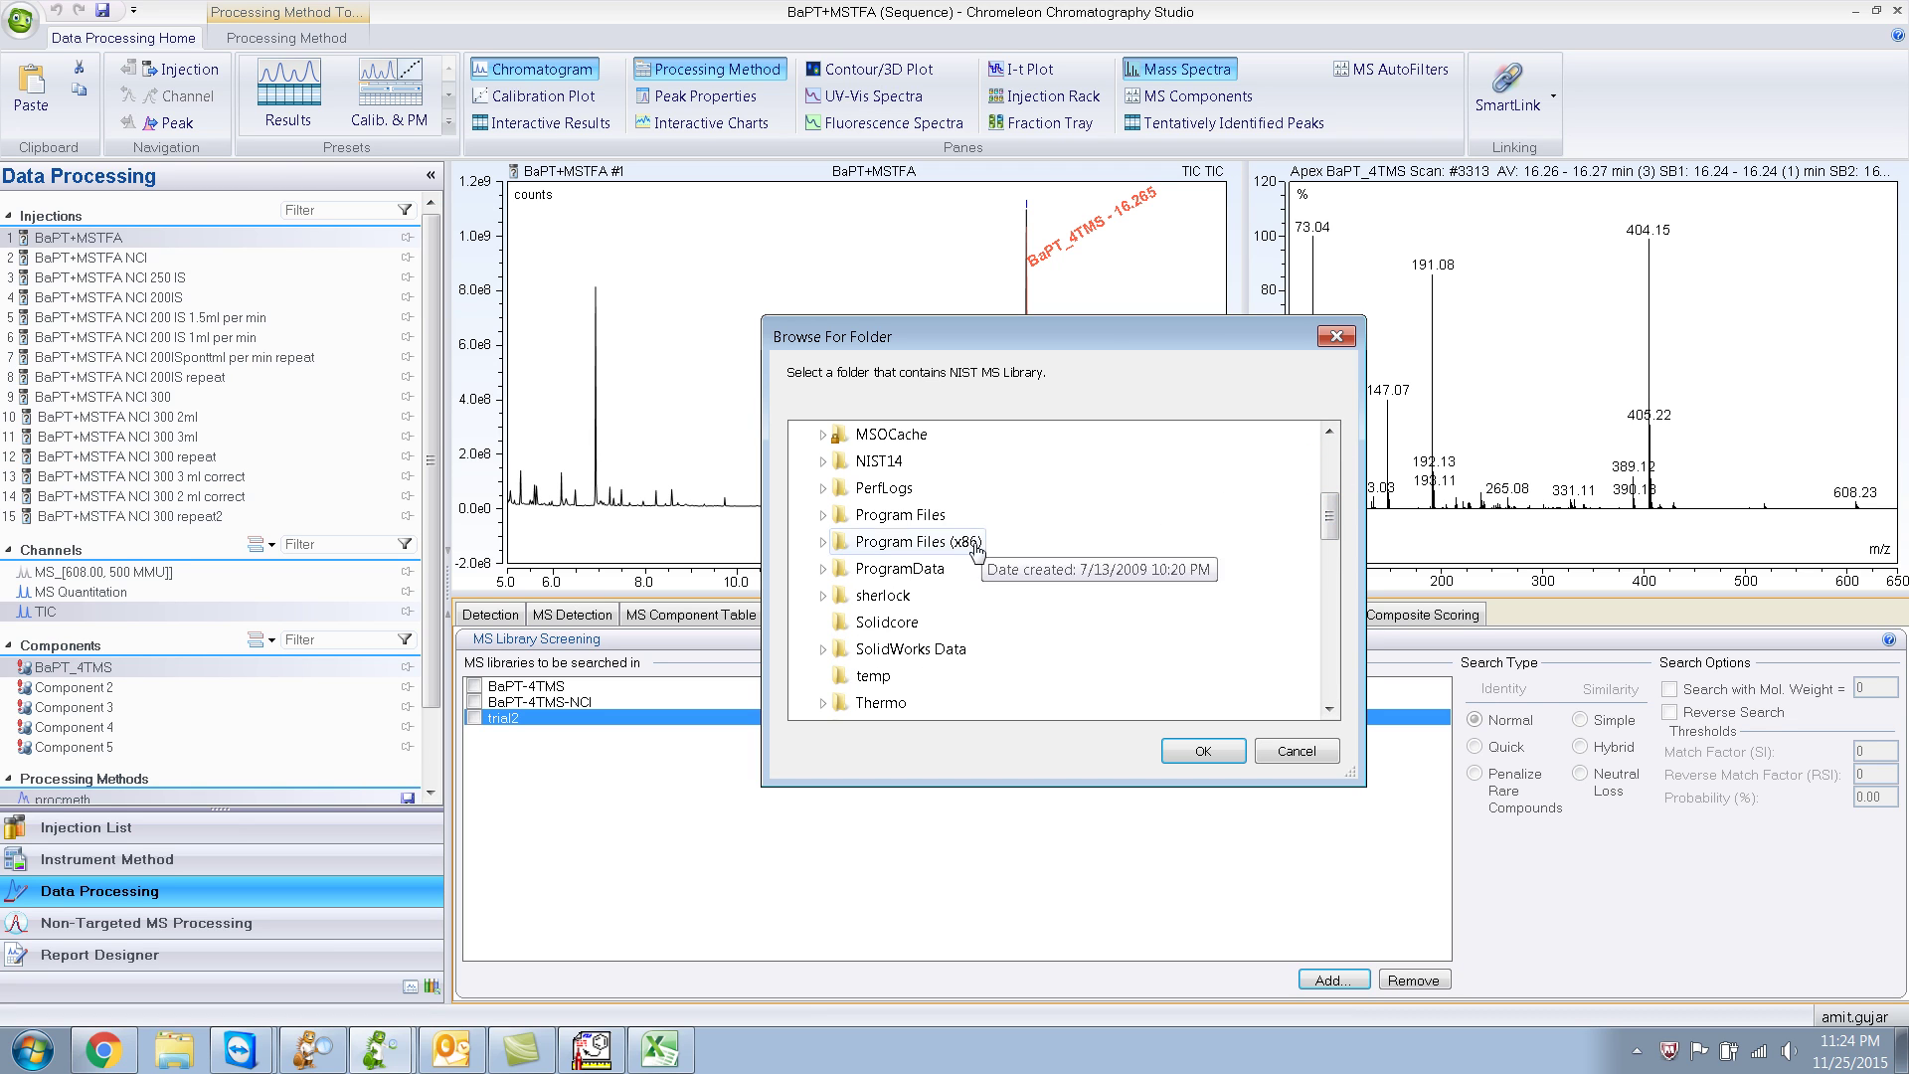
double_click(897, 572)
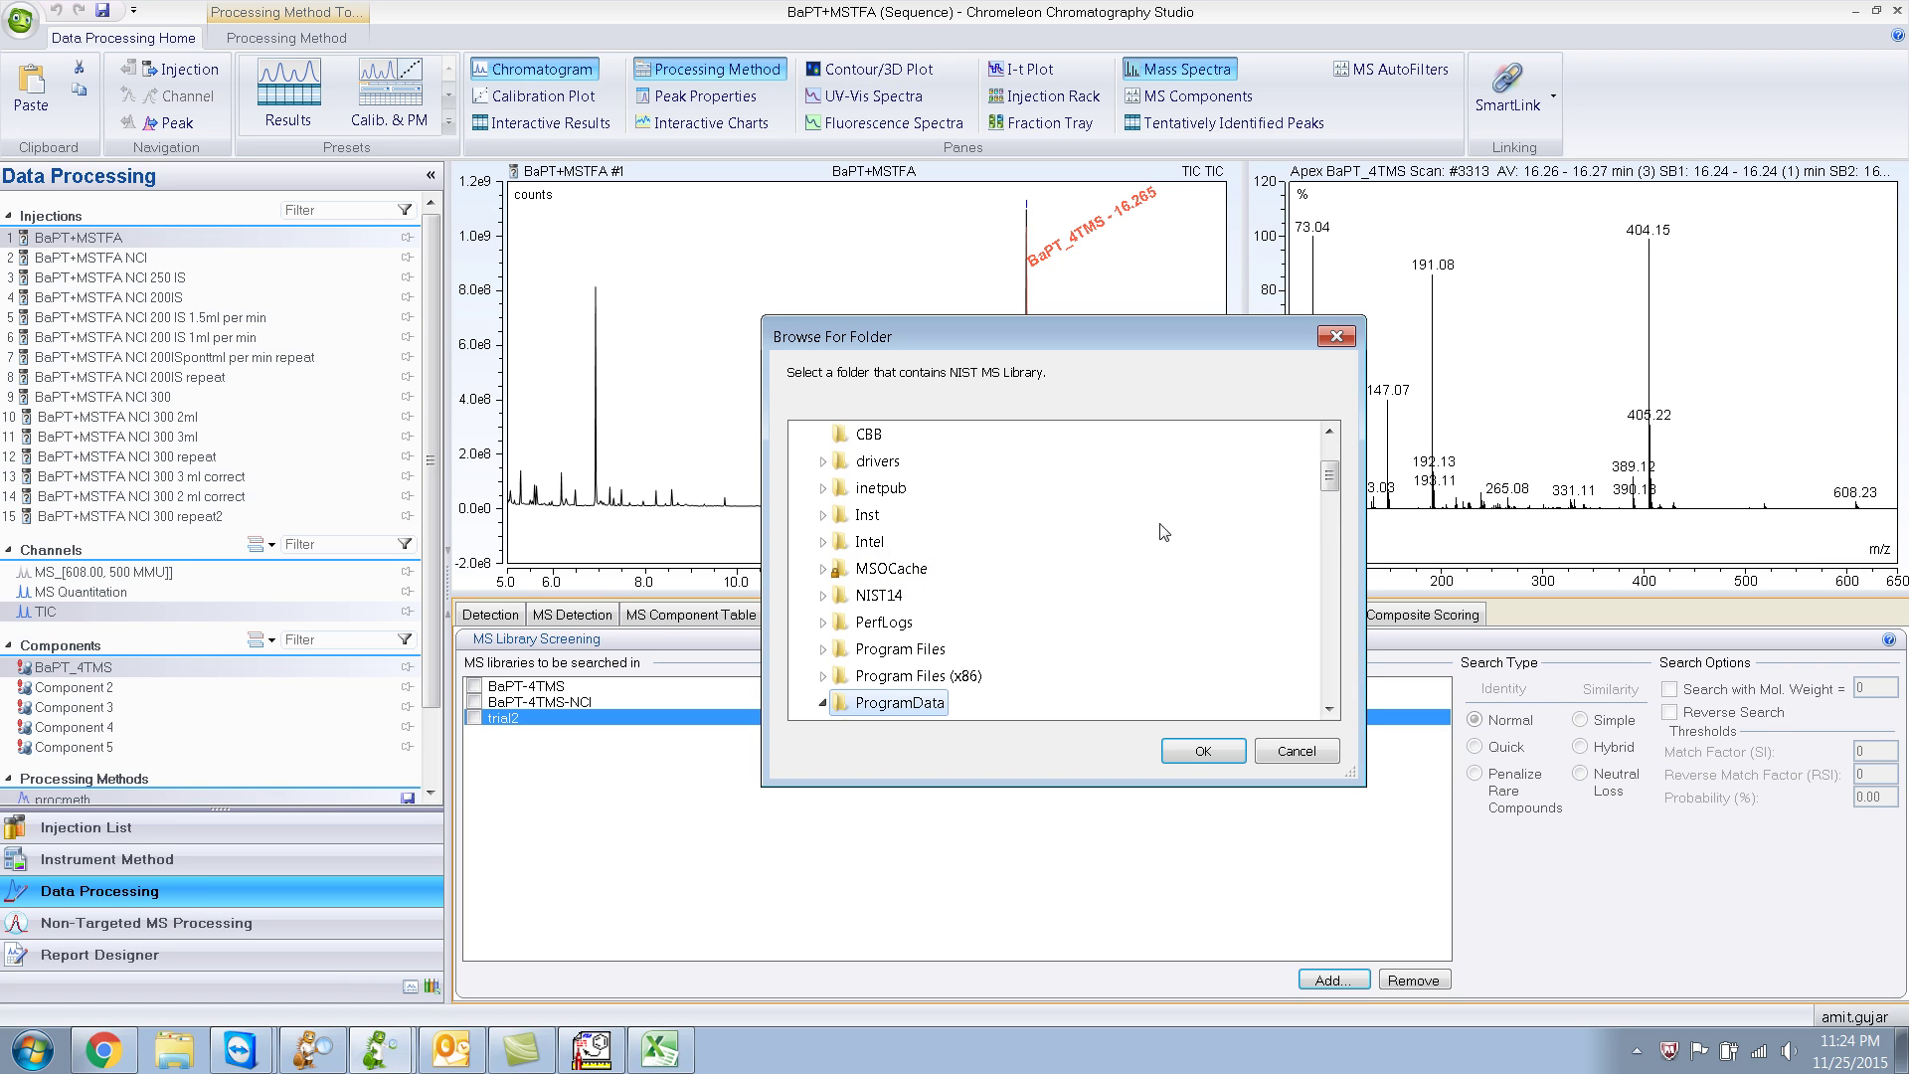
Add the Dionex NistLibs BaPT-4TMS-2 folder as a library to be searched
left_click_drag(1330, 475, 1331, 514)
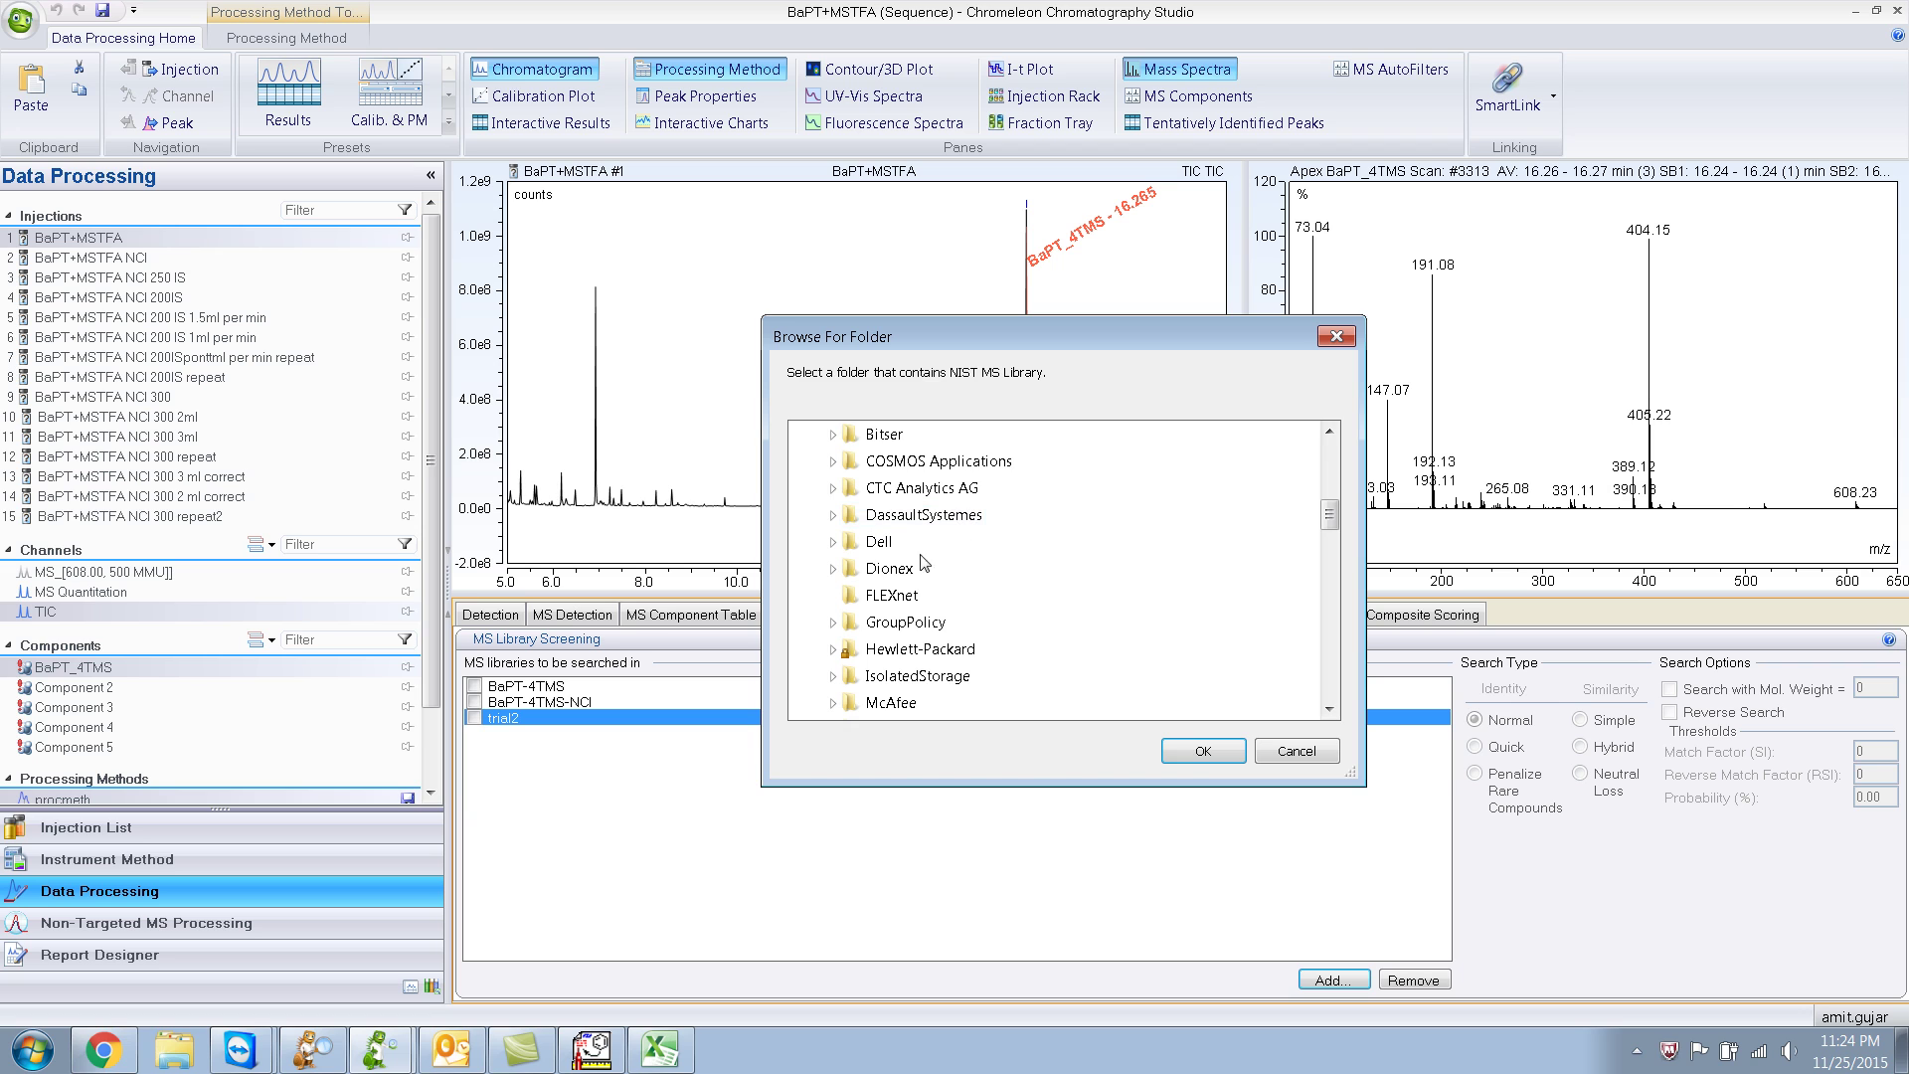
left_click(895, 568)
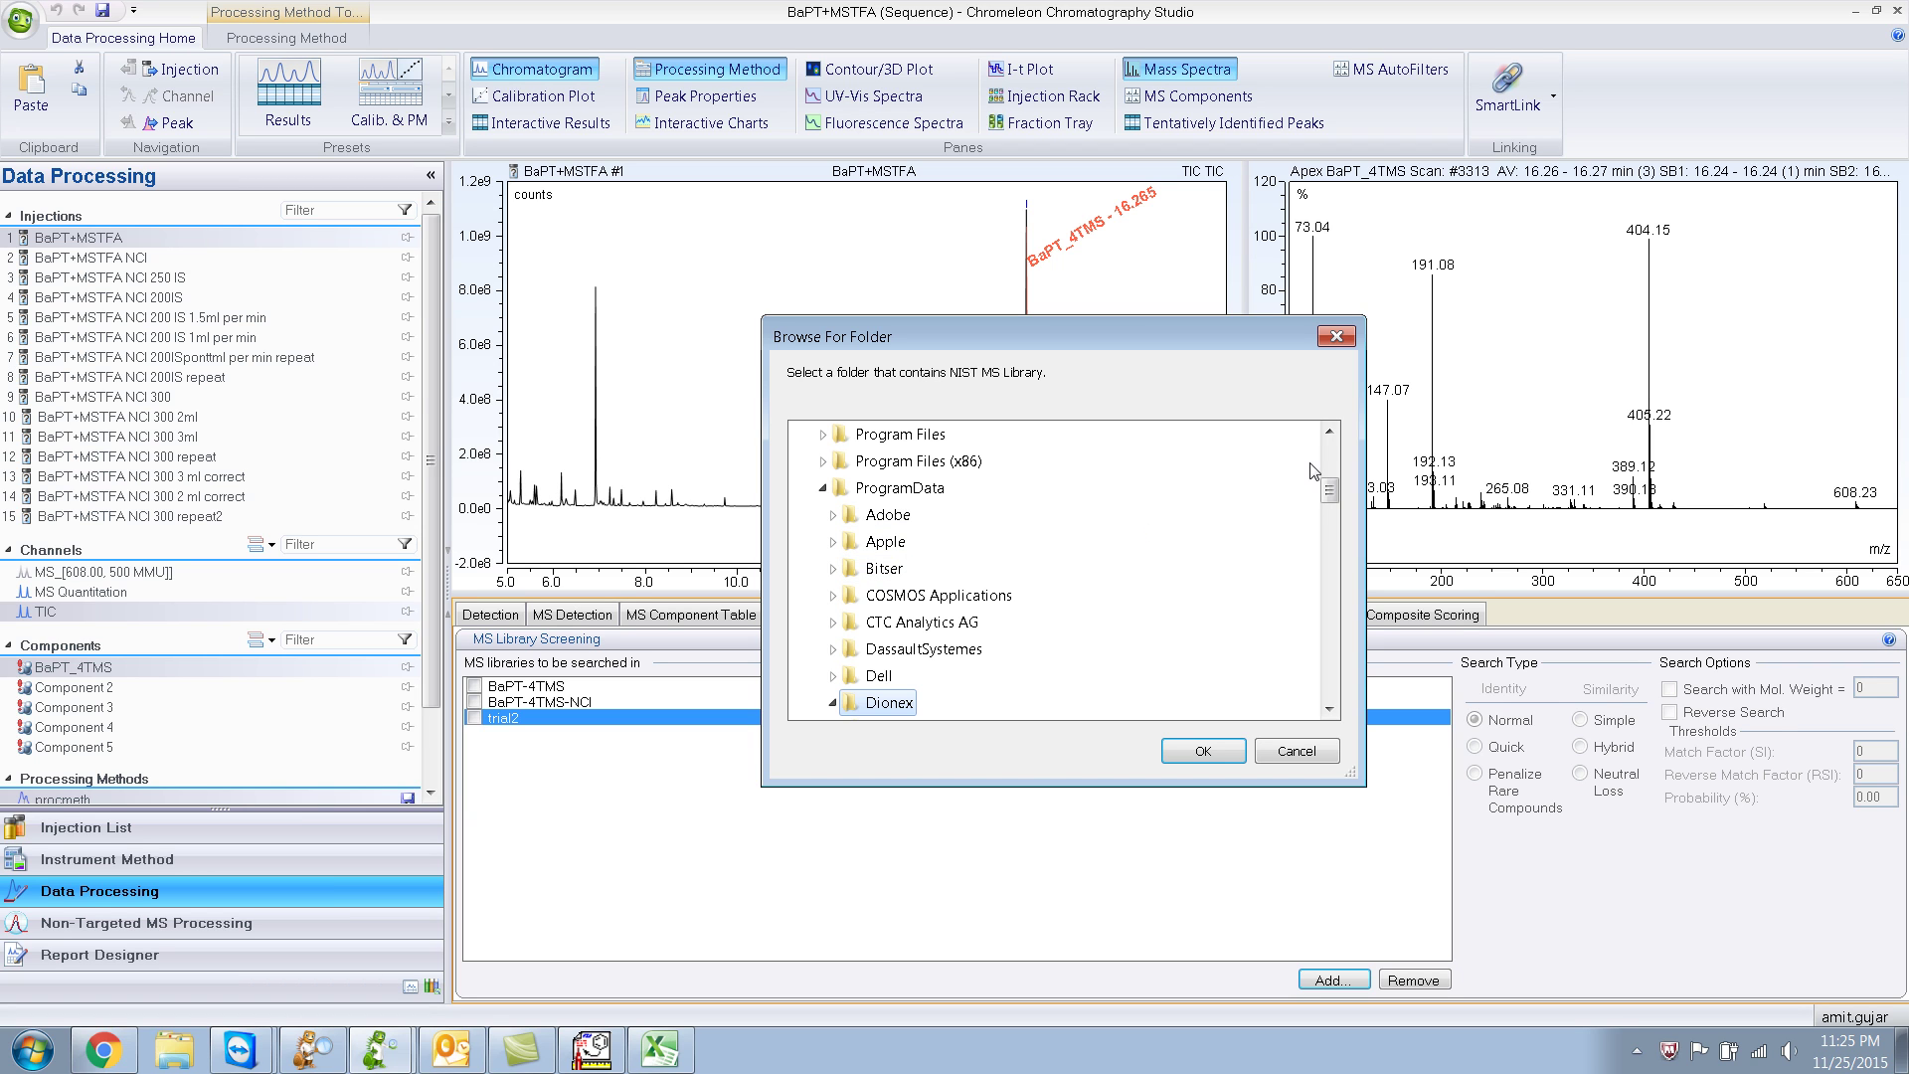
left_click_drag(1328, 491, 1328, 534)
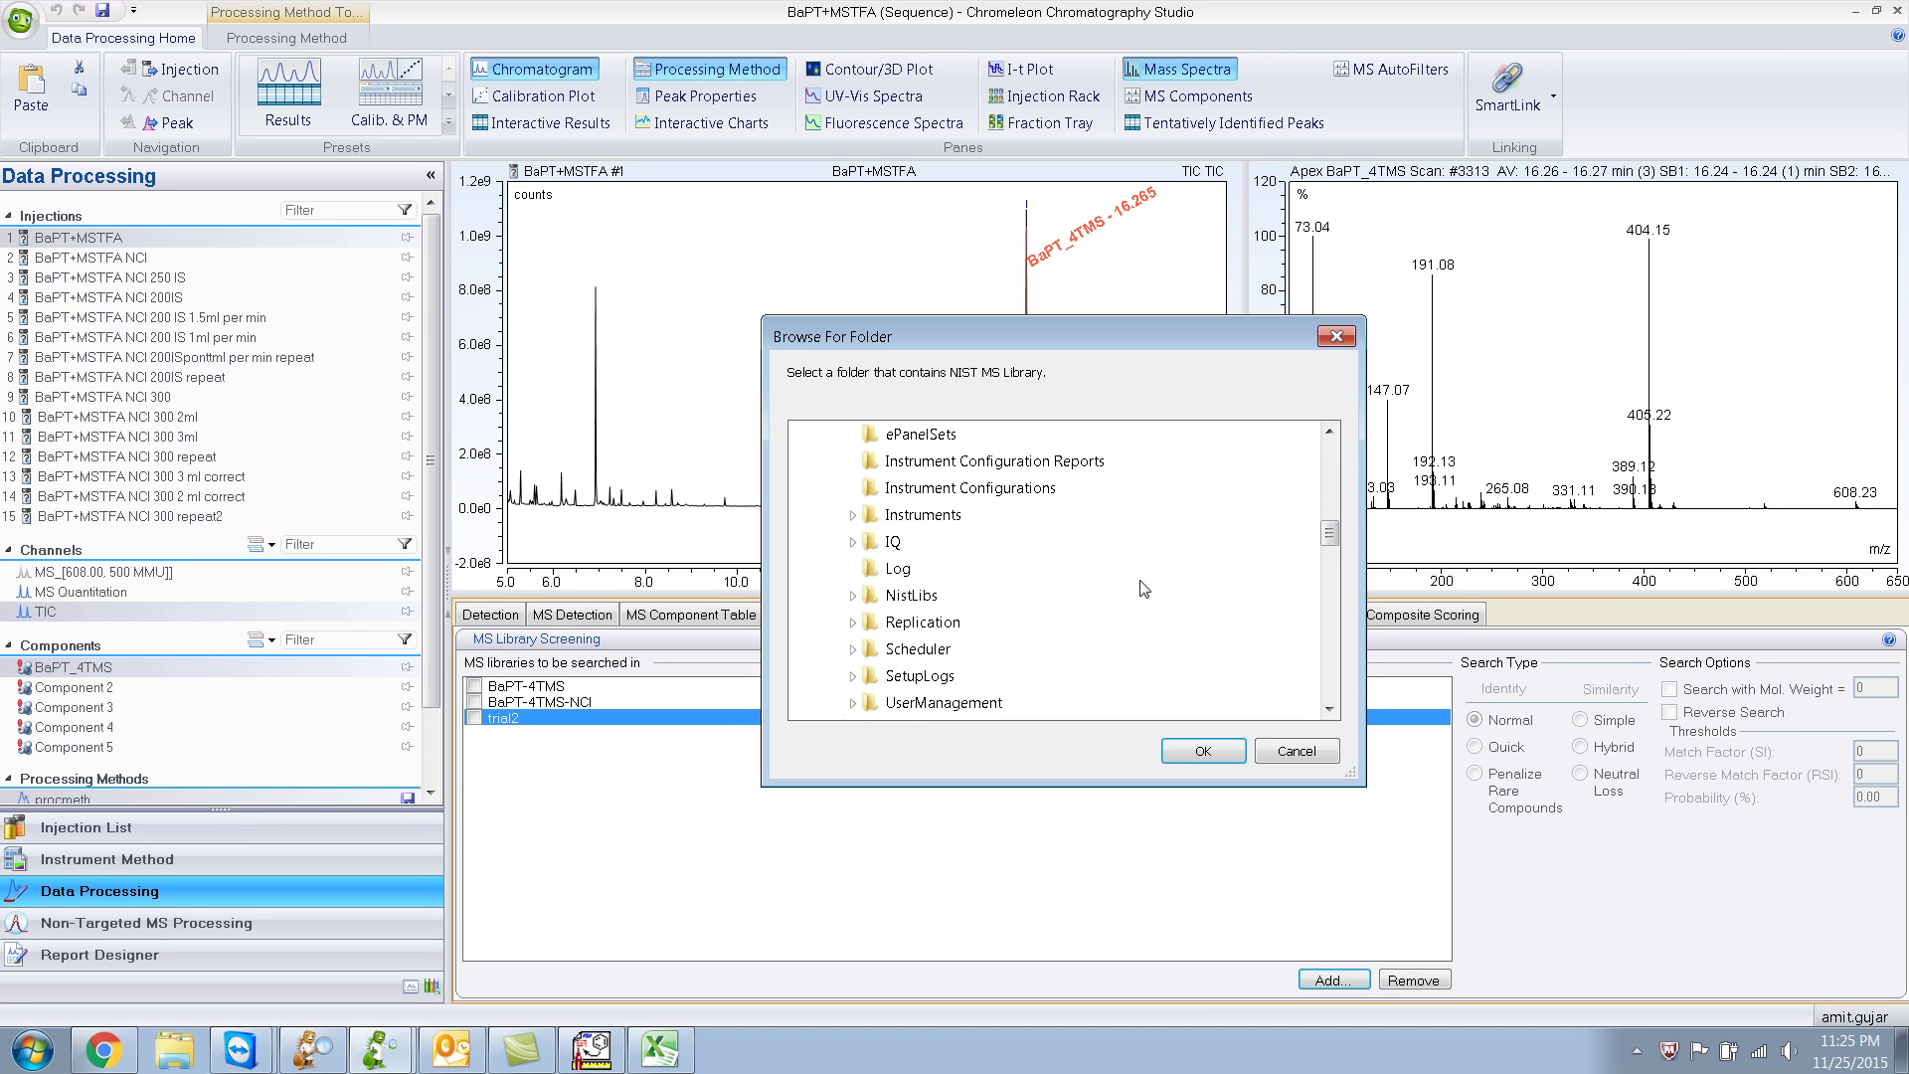
left_click(887, 596)
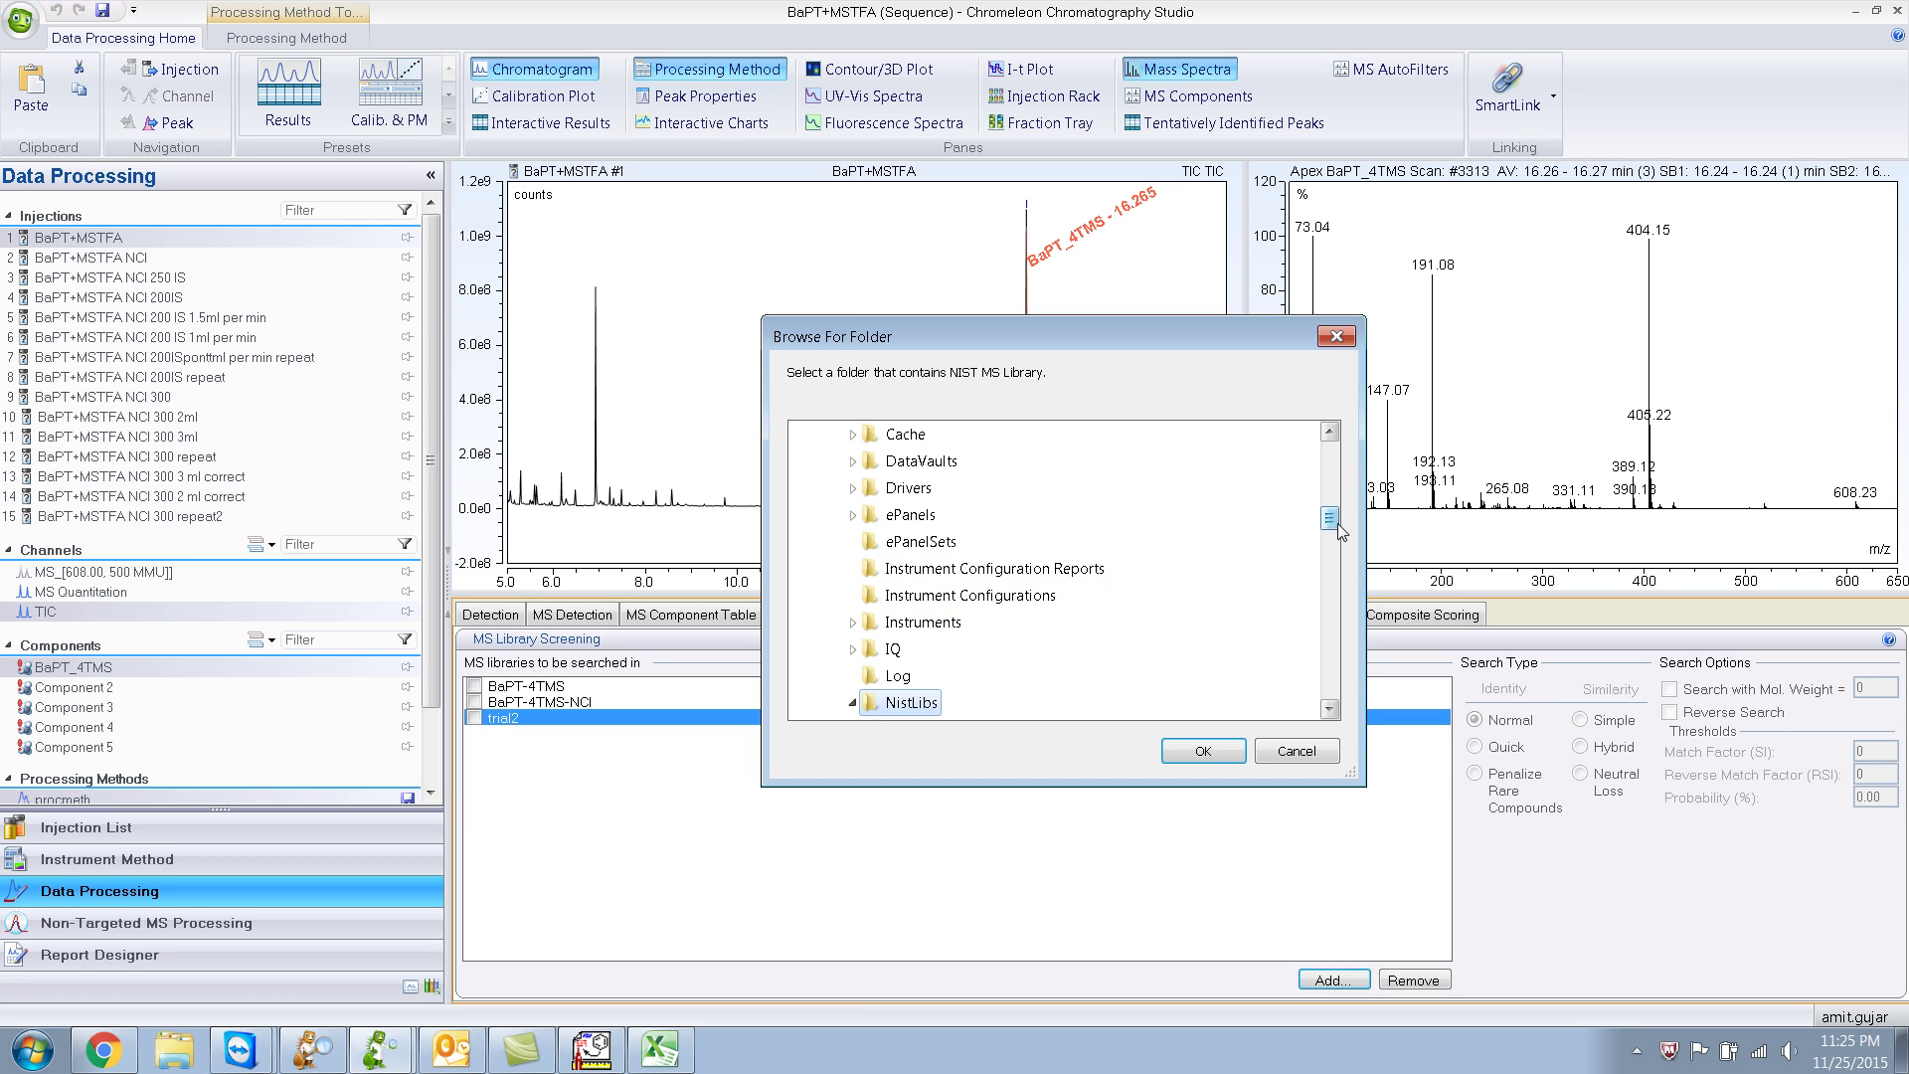
left_click_drag(1335, 523, 1335, 539)
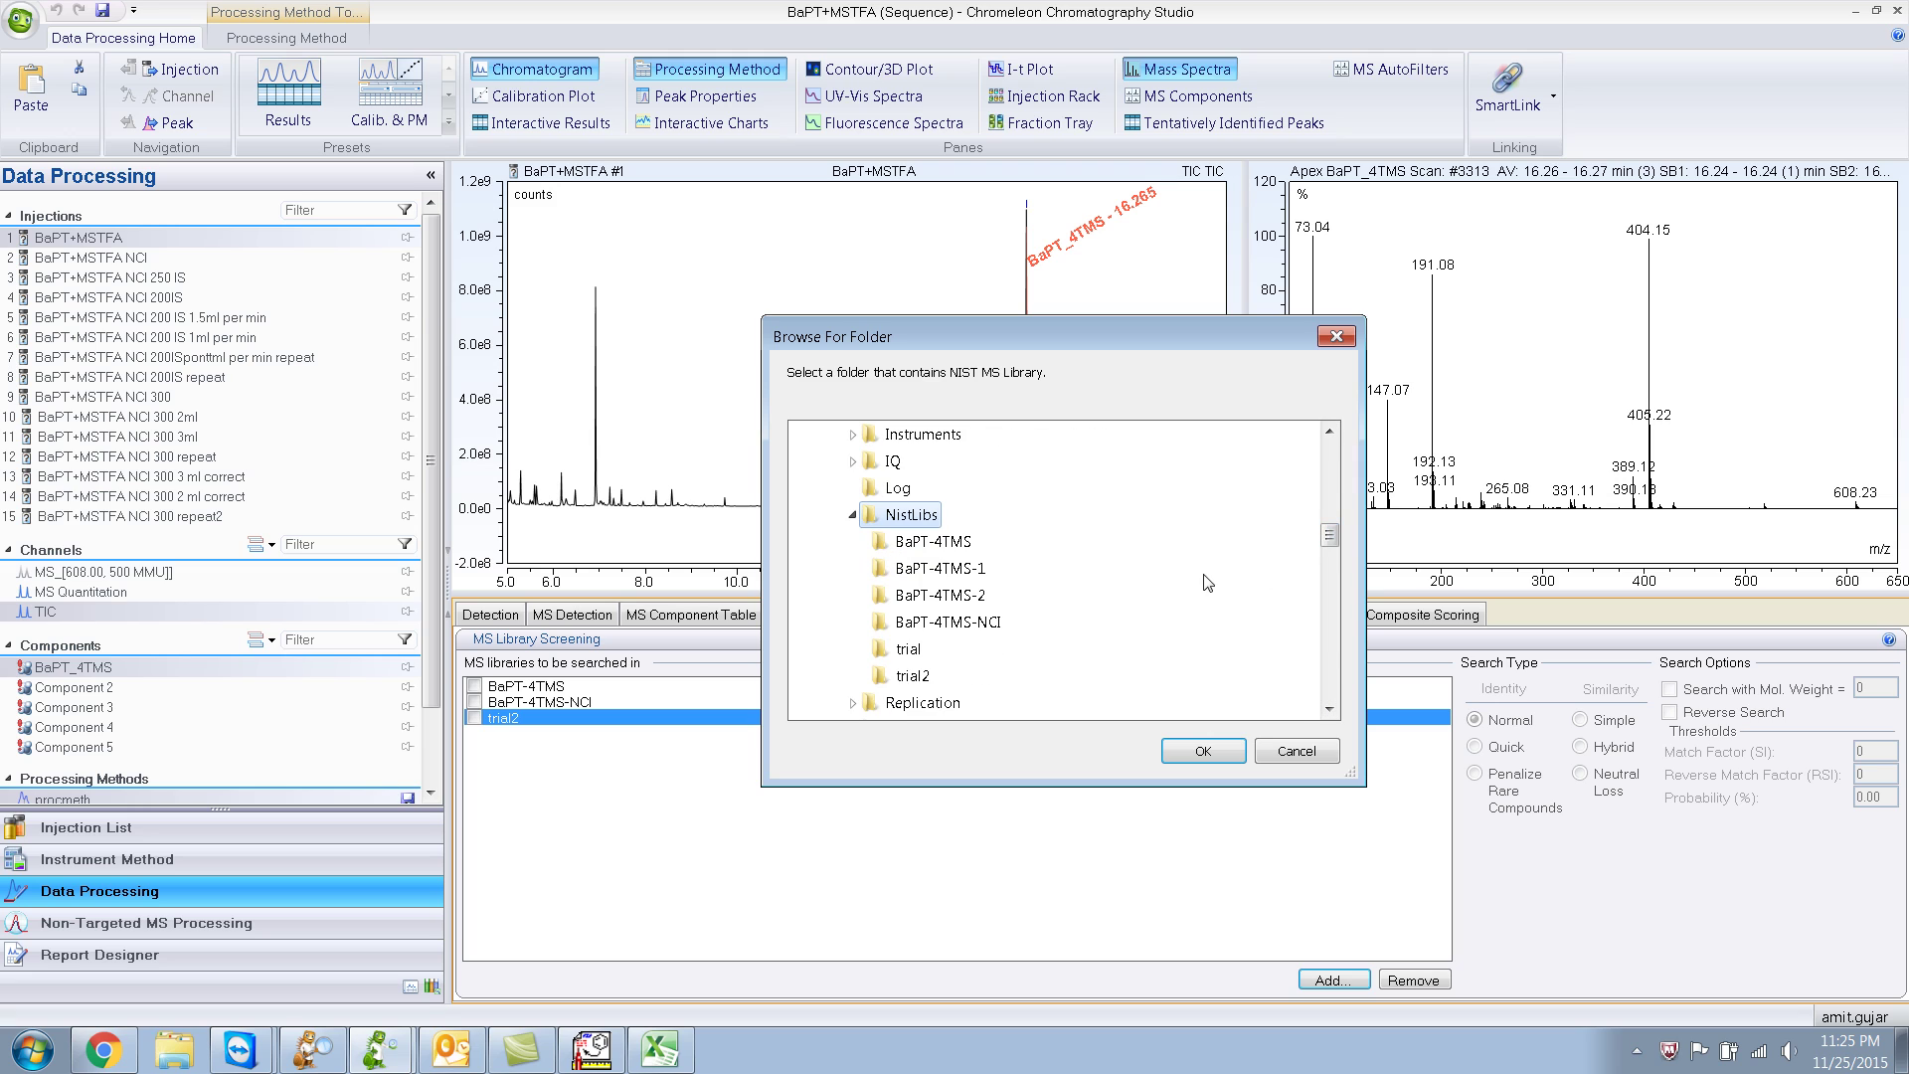
left_click(970, 601)
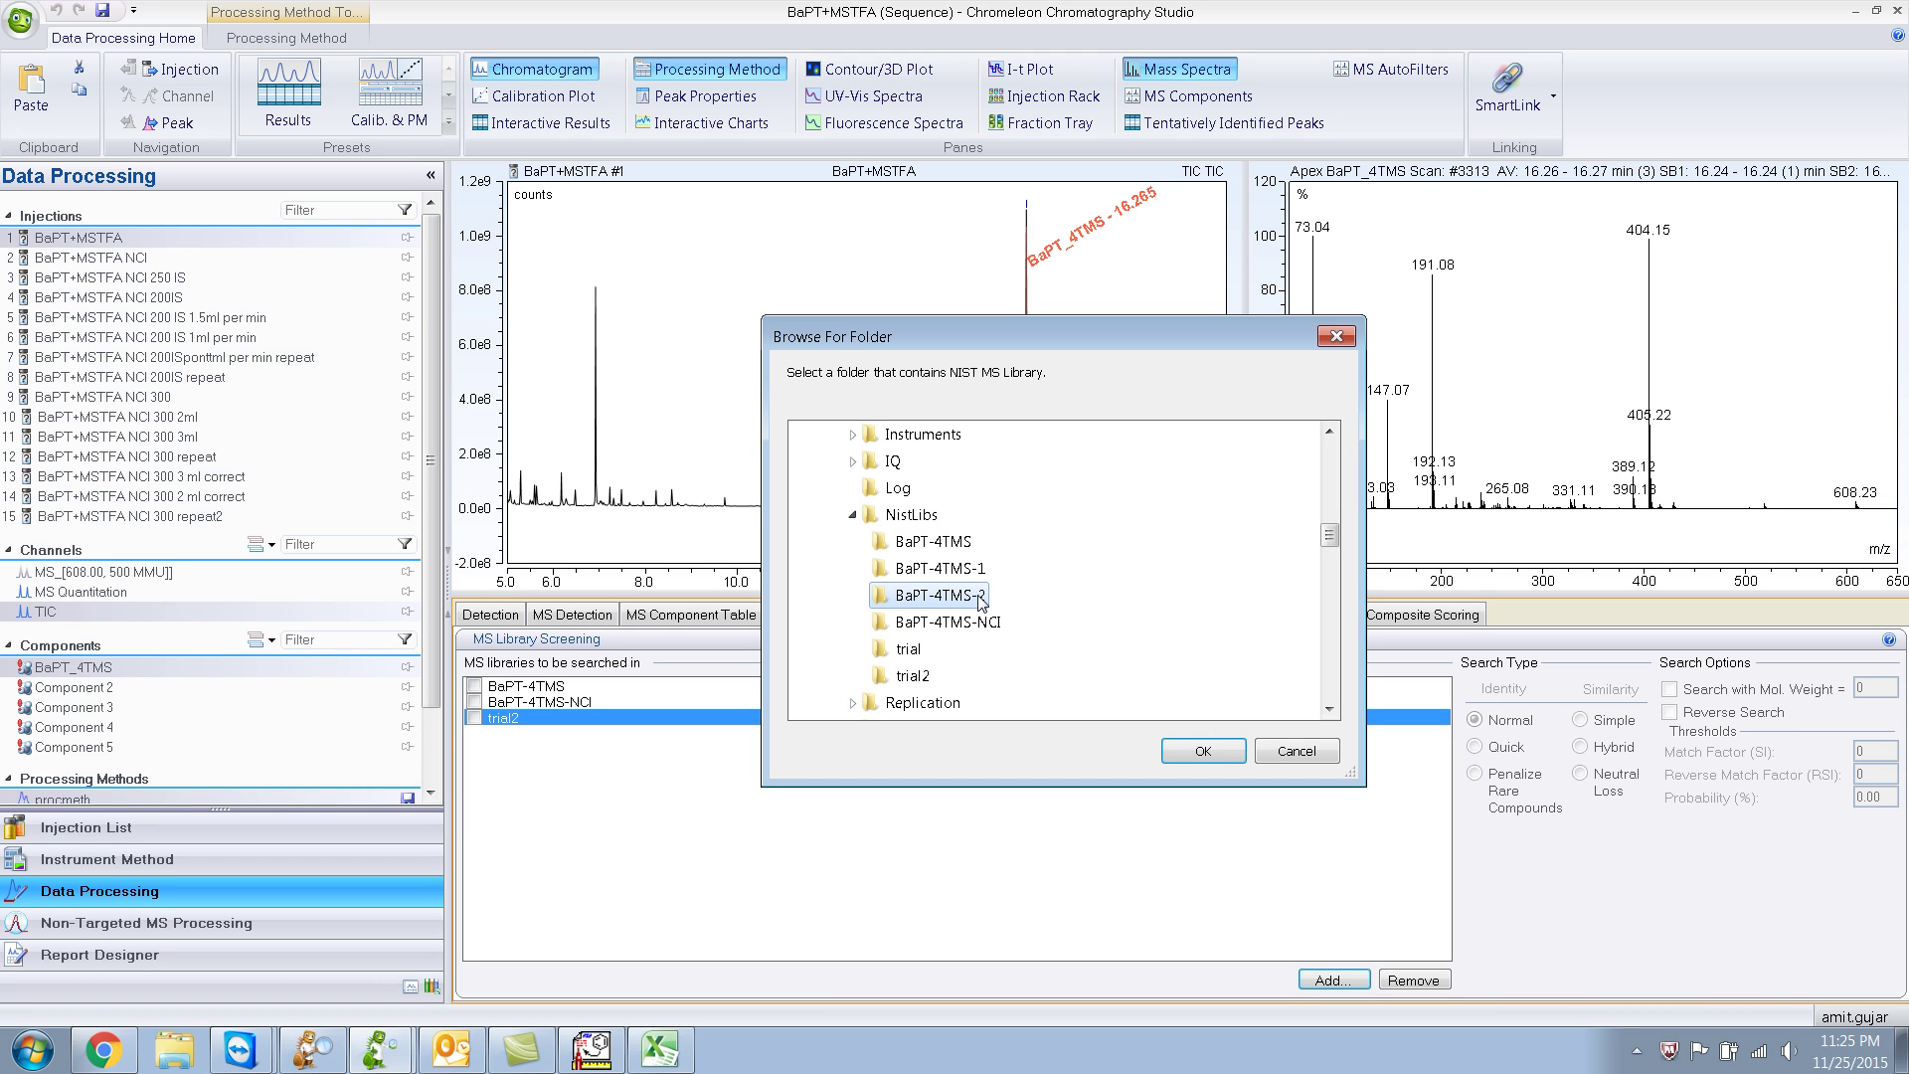
left_click(1199, 753)
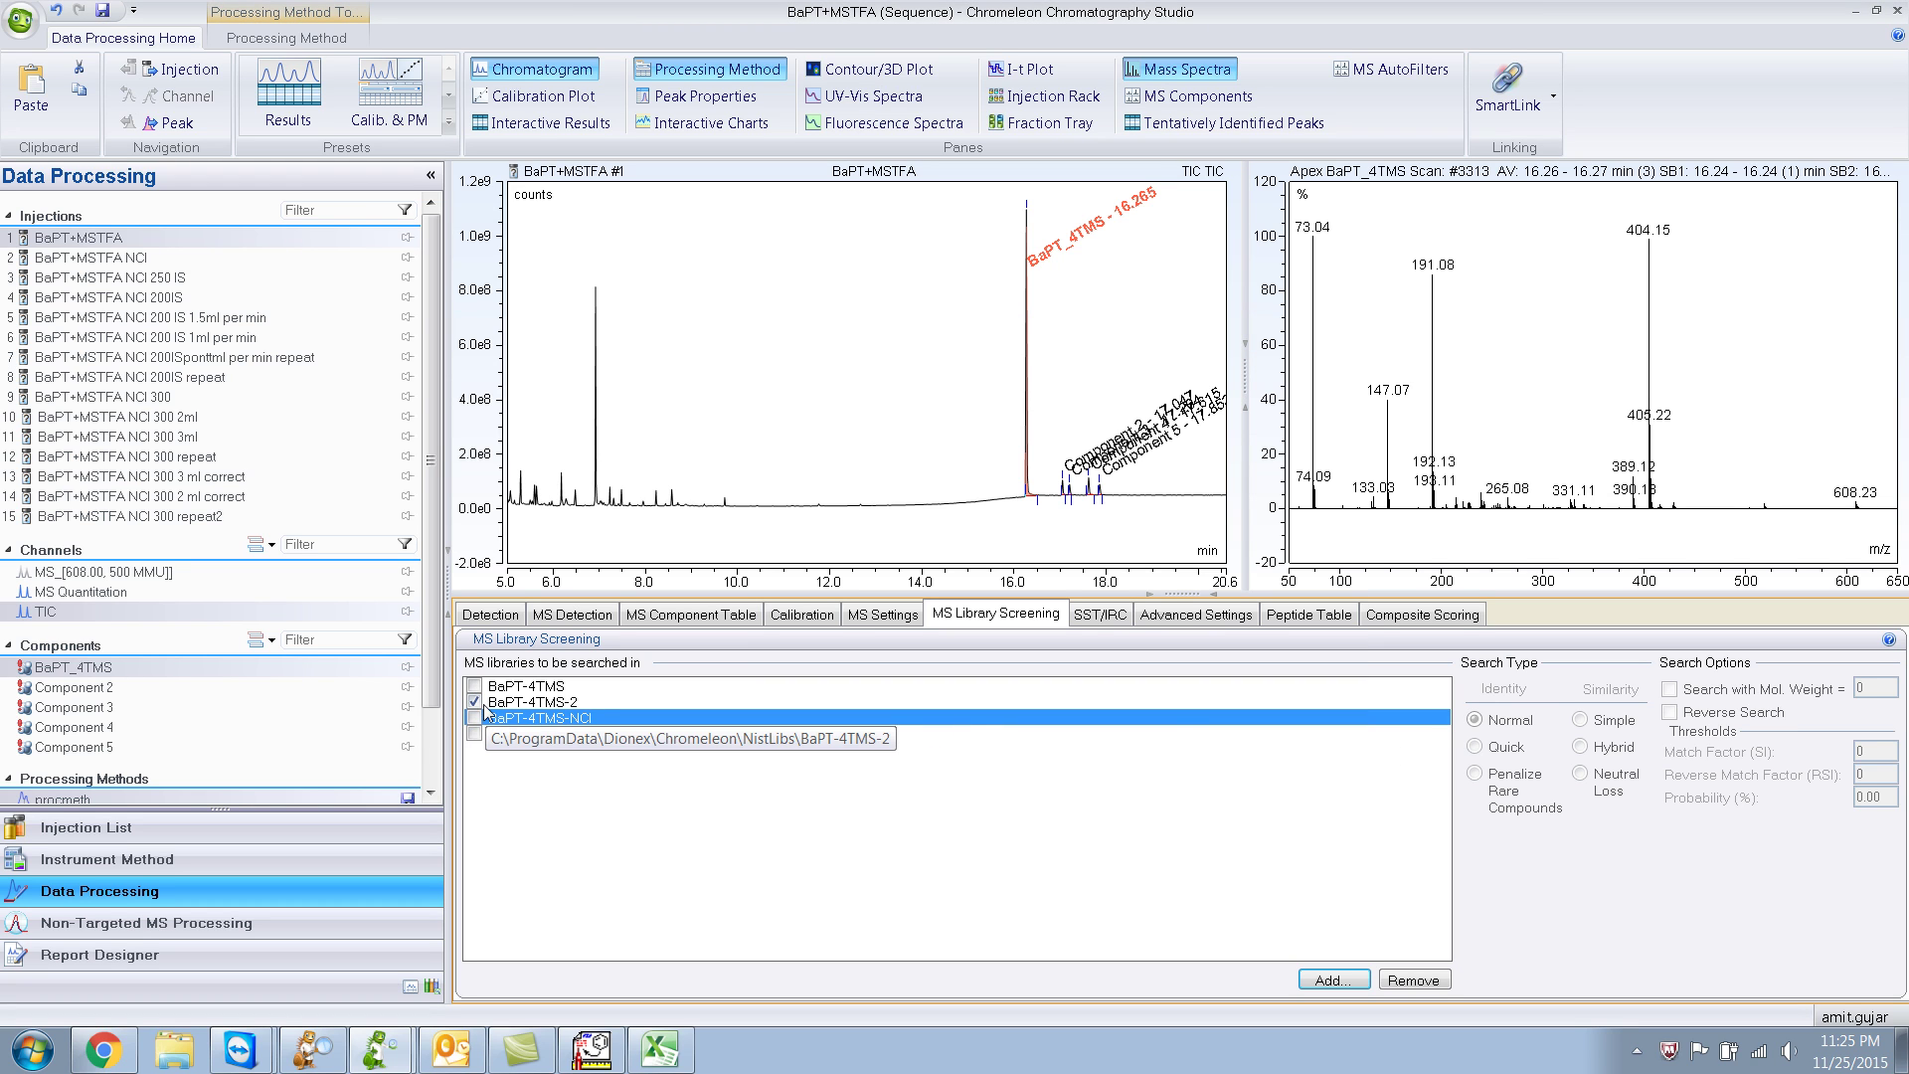
left_click(559, 703)
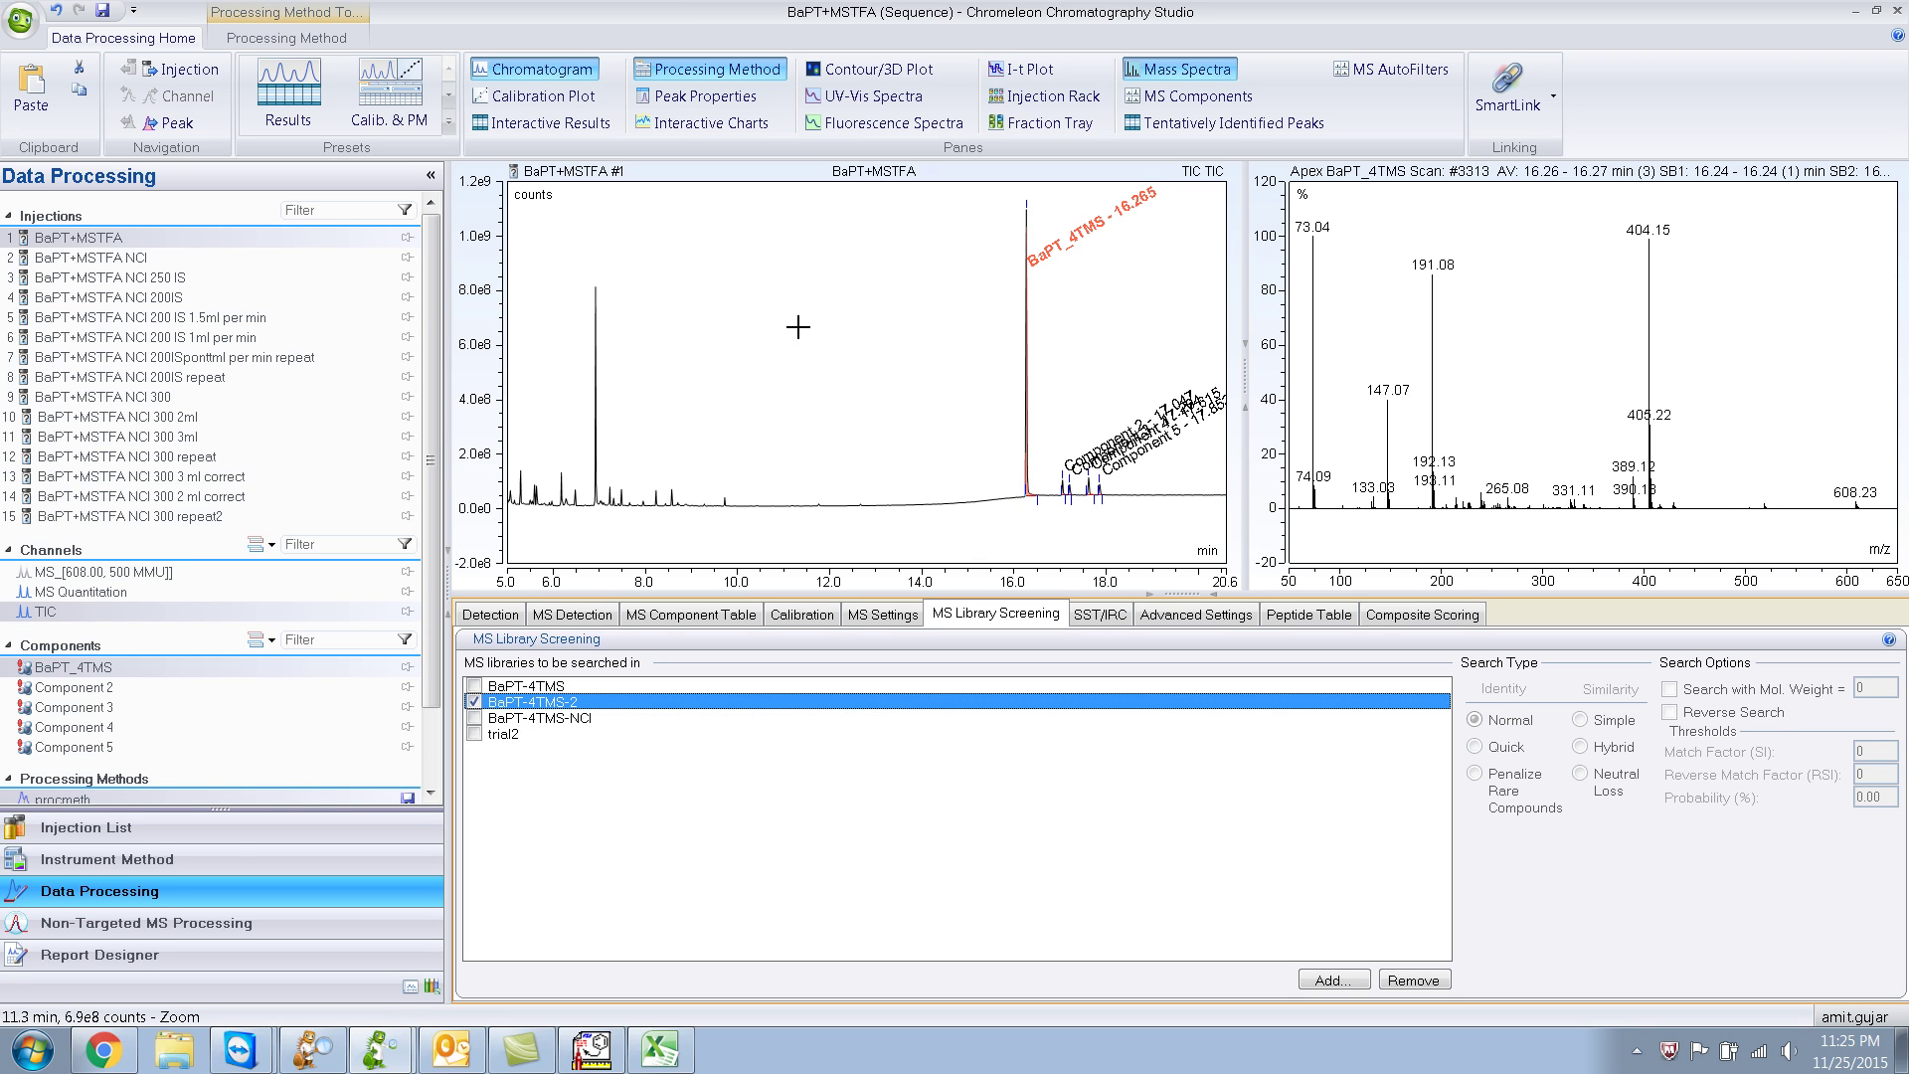
right_click(1525, 315)
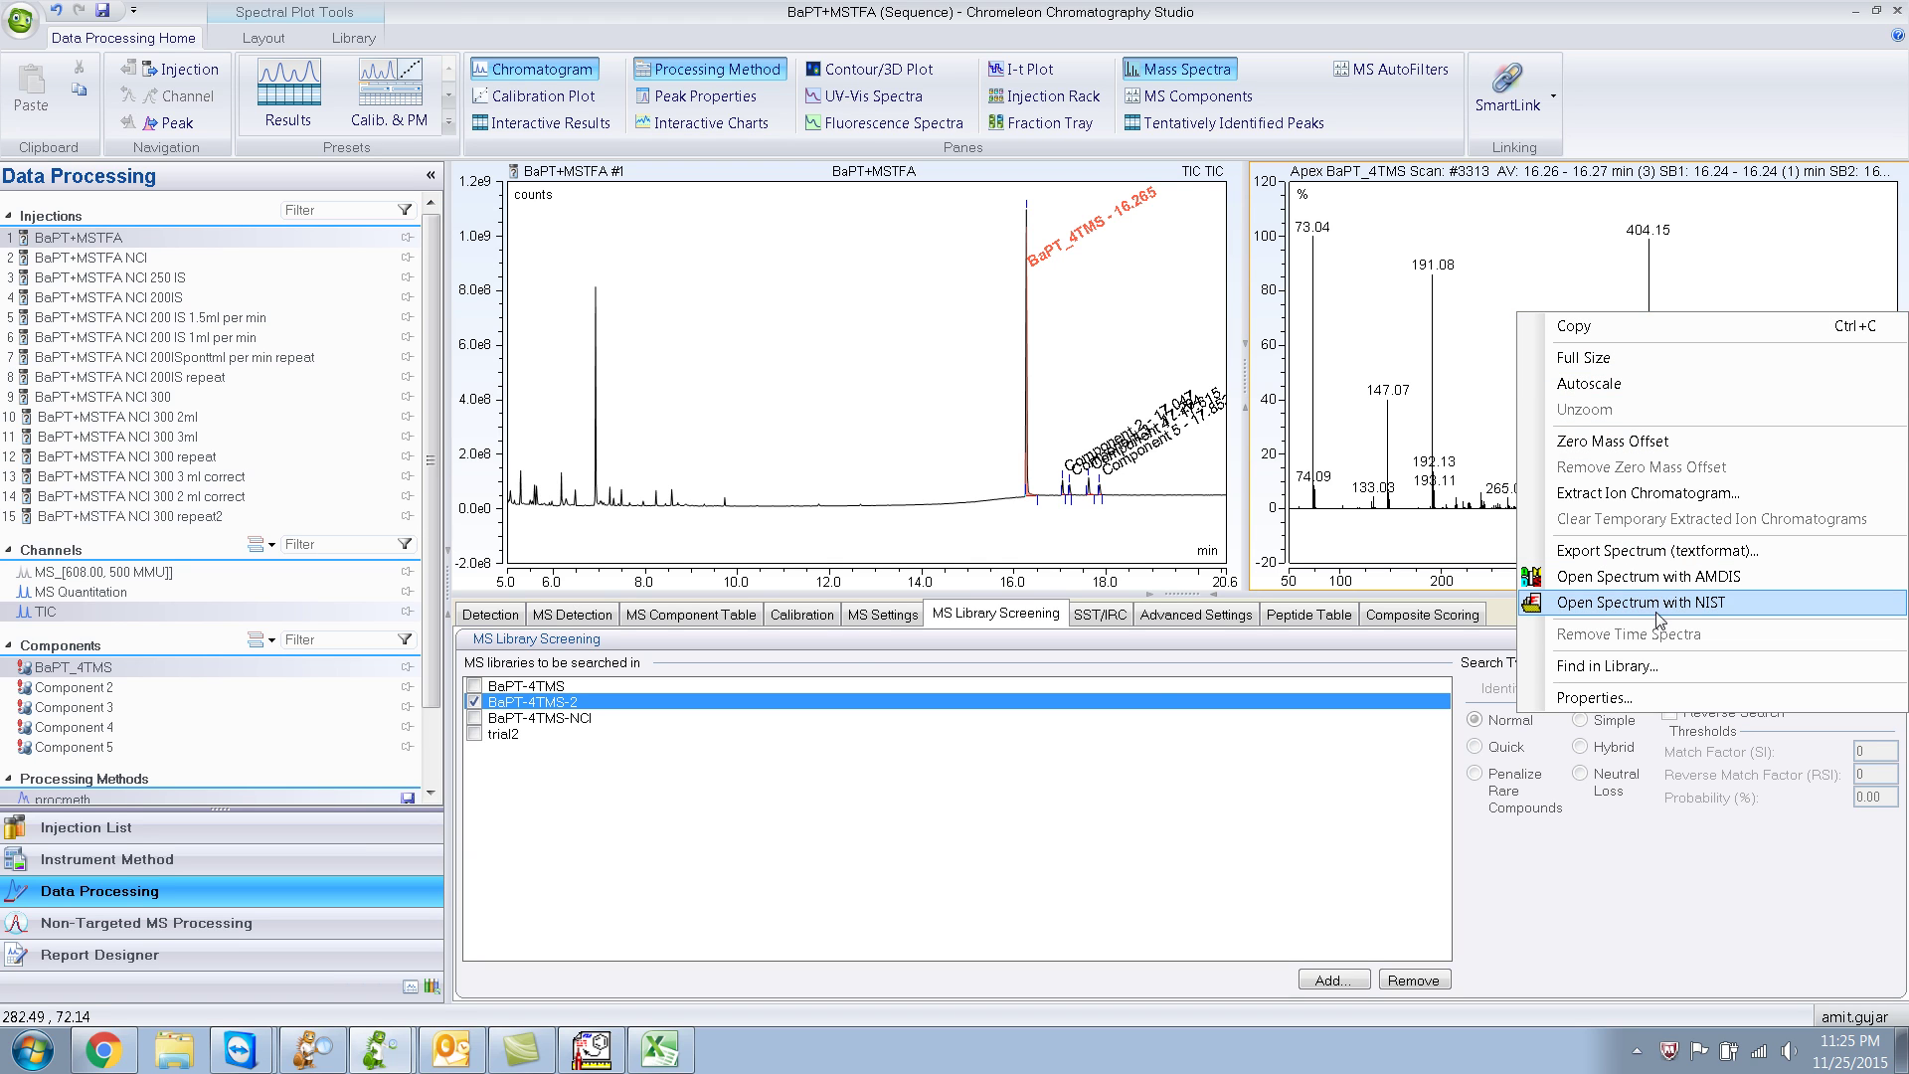
left_click(1674, 665)
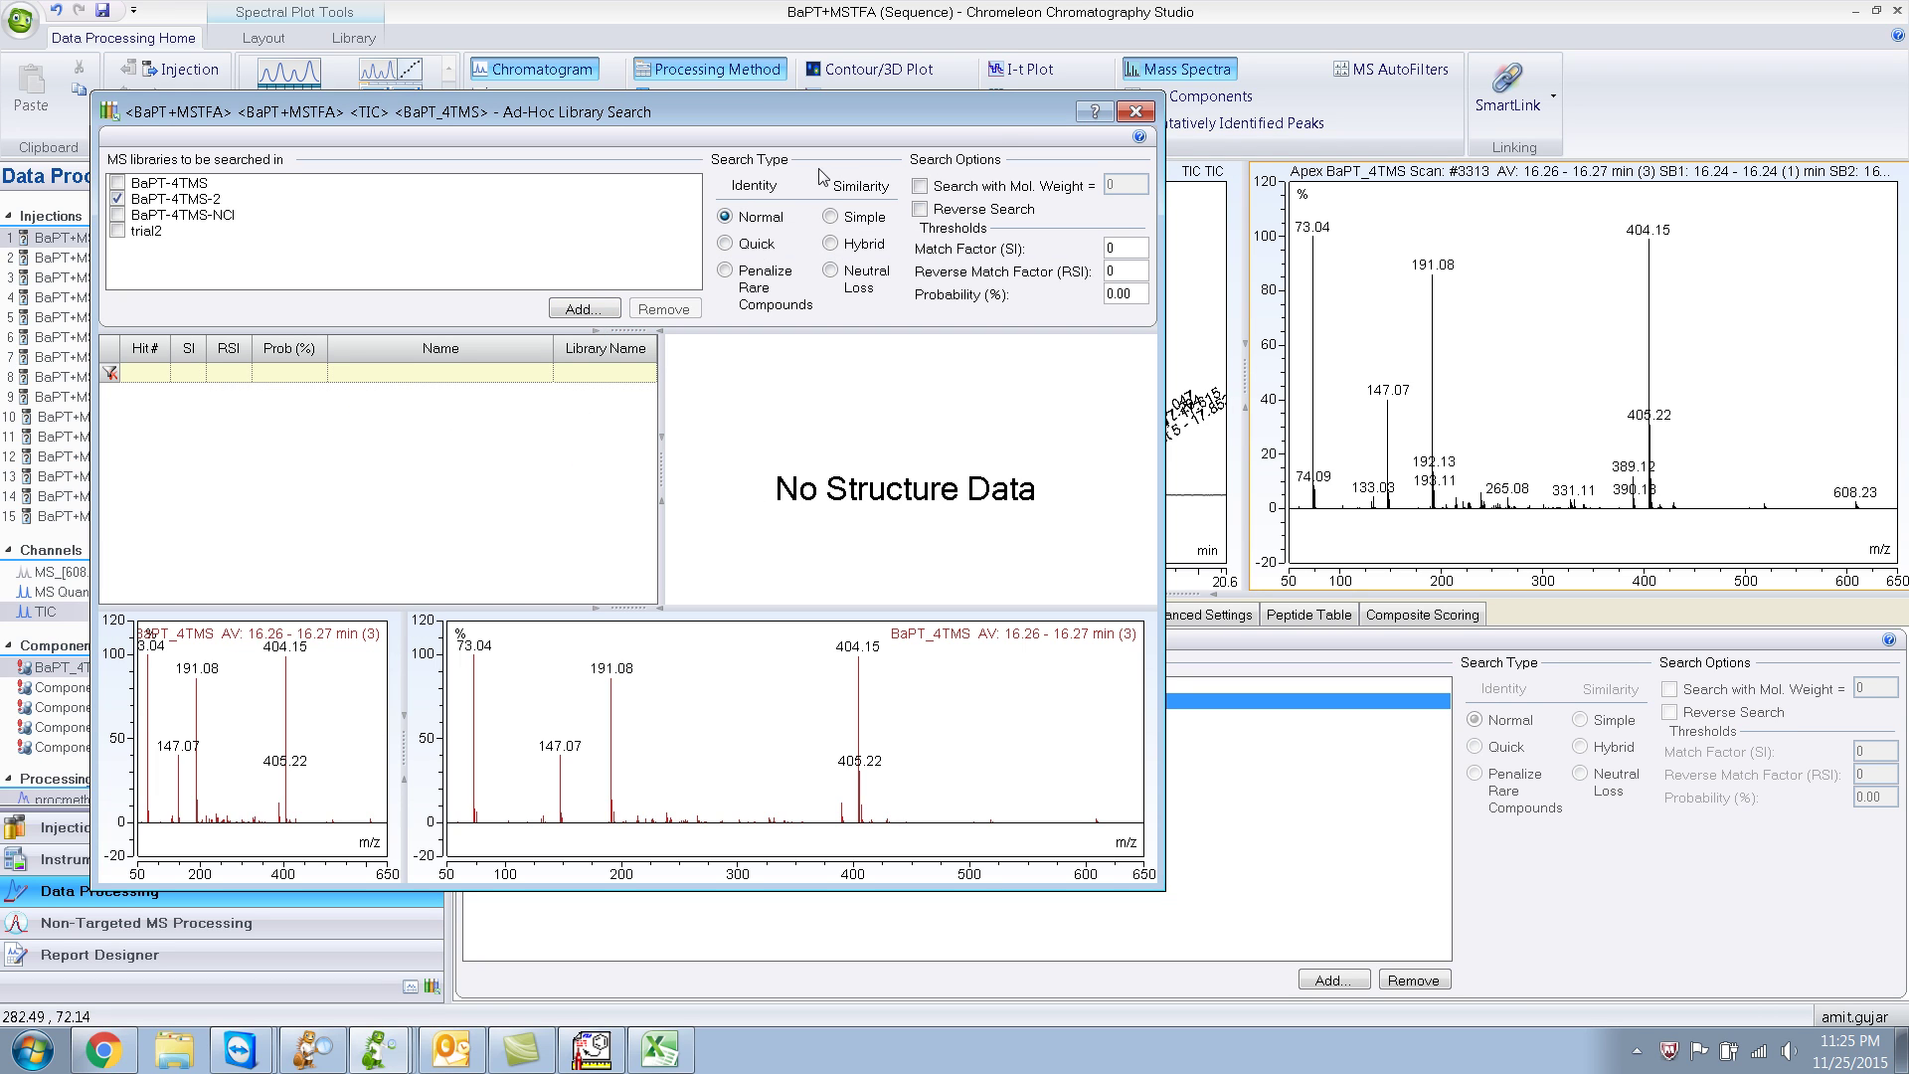
left_click(117, 198)
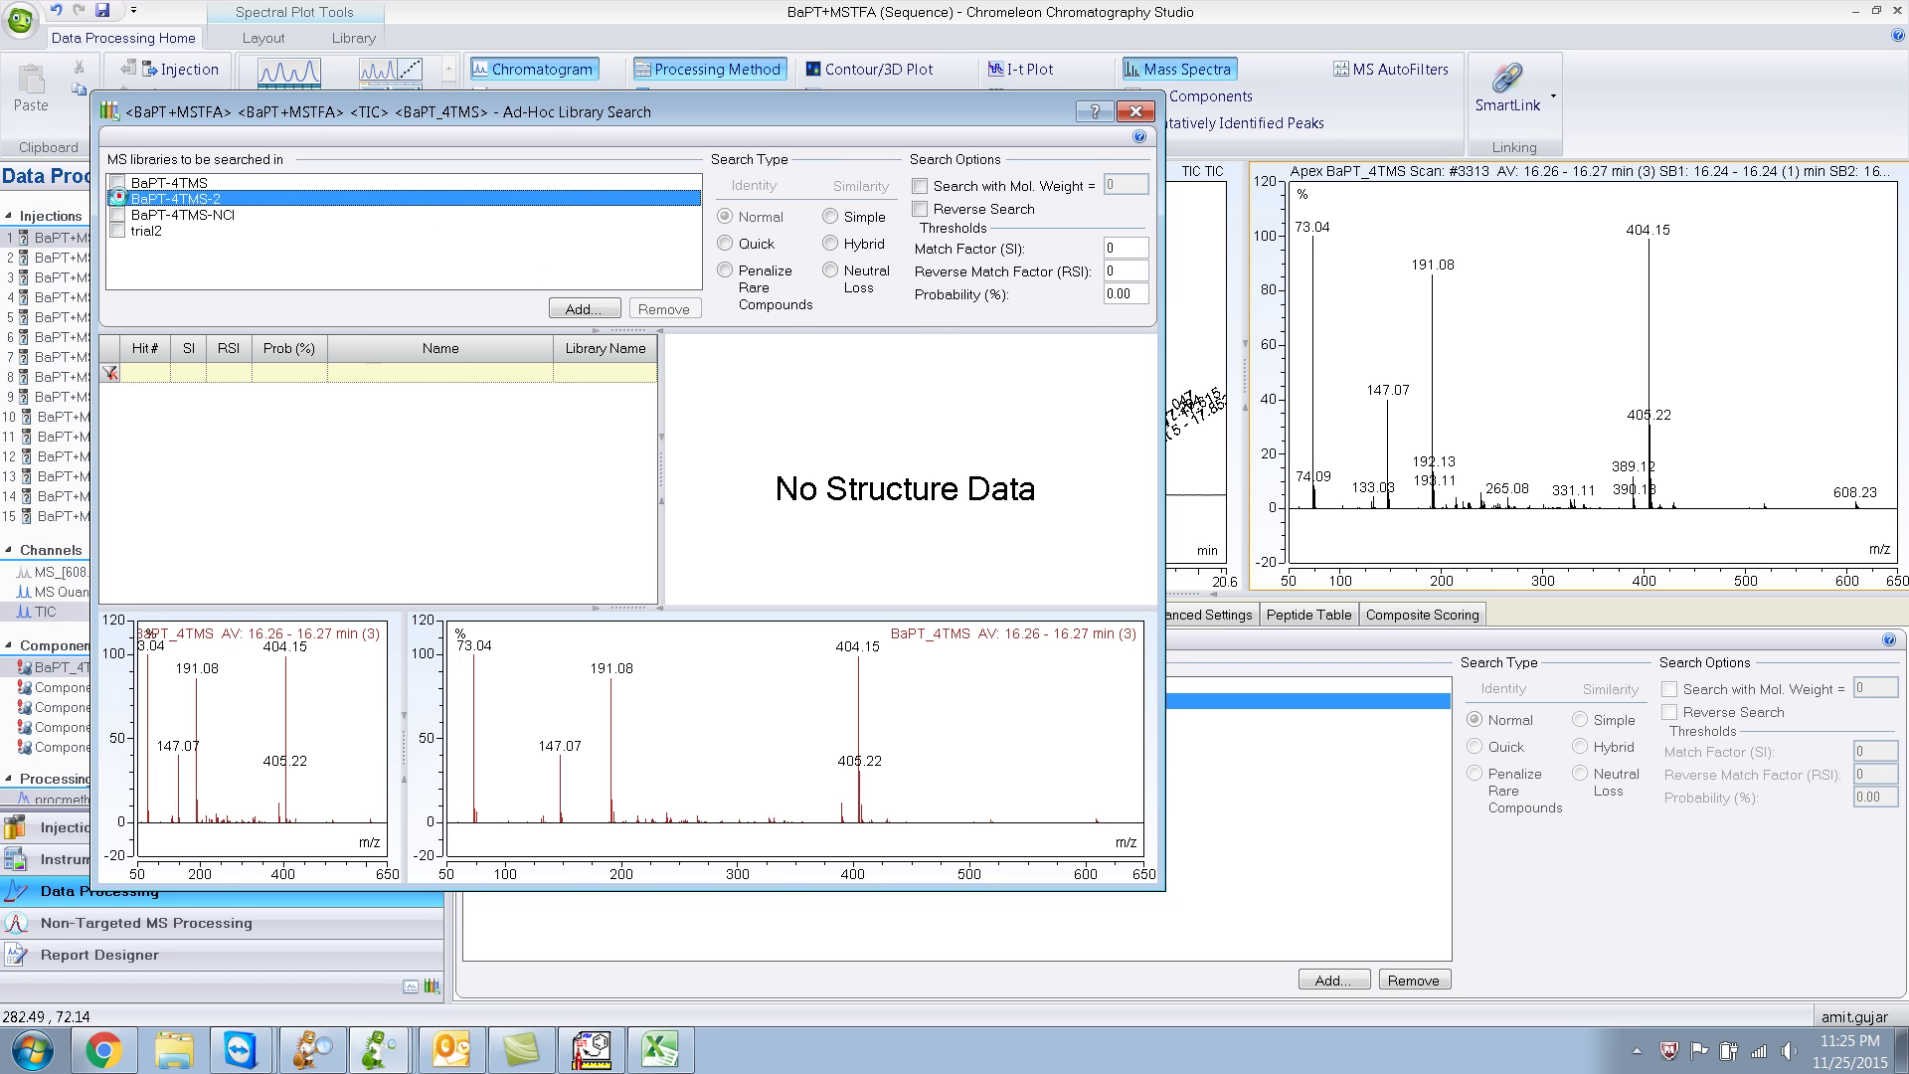
left_click(117, 199)
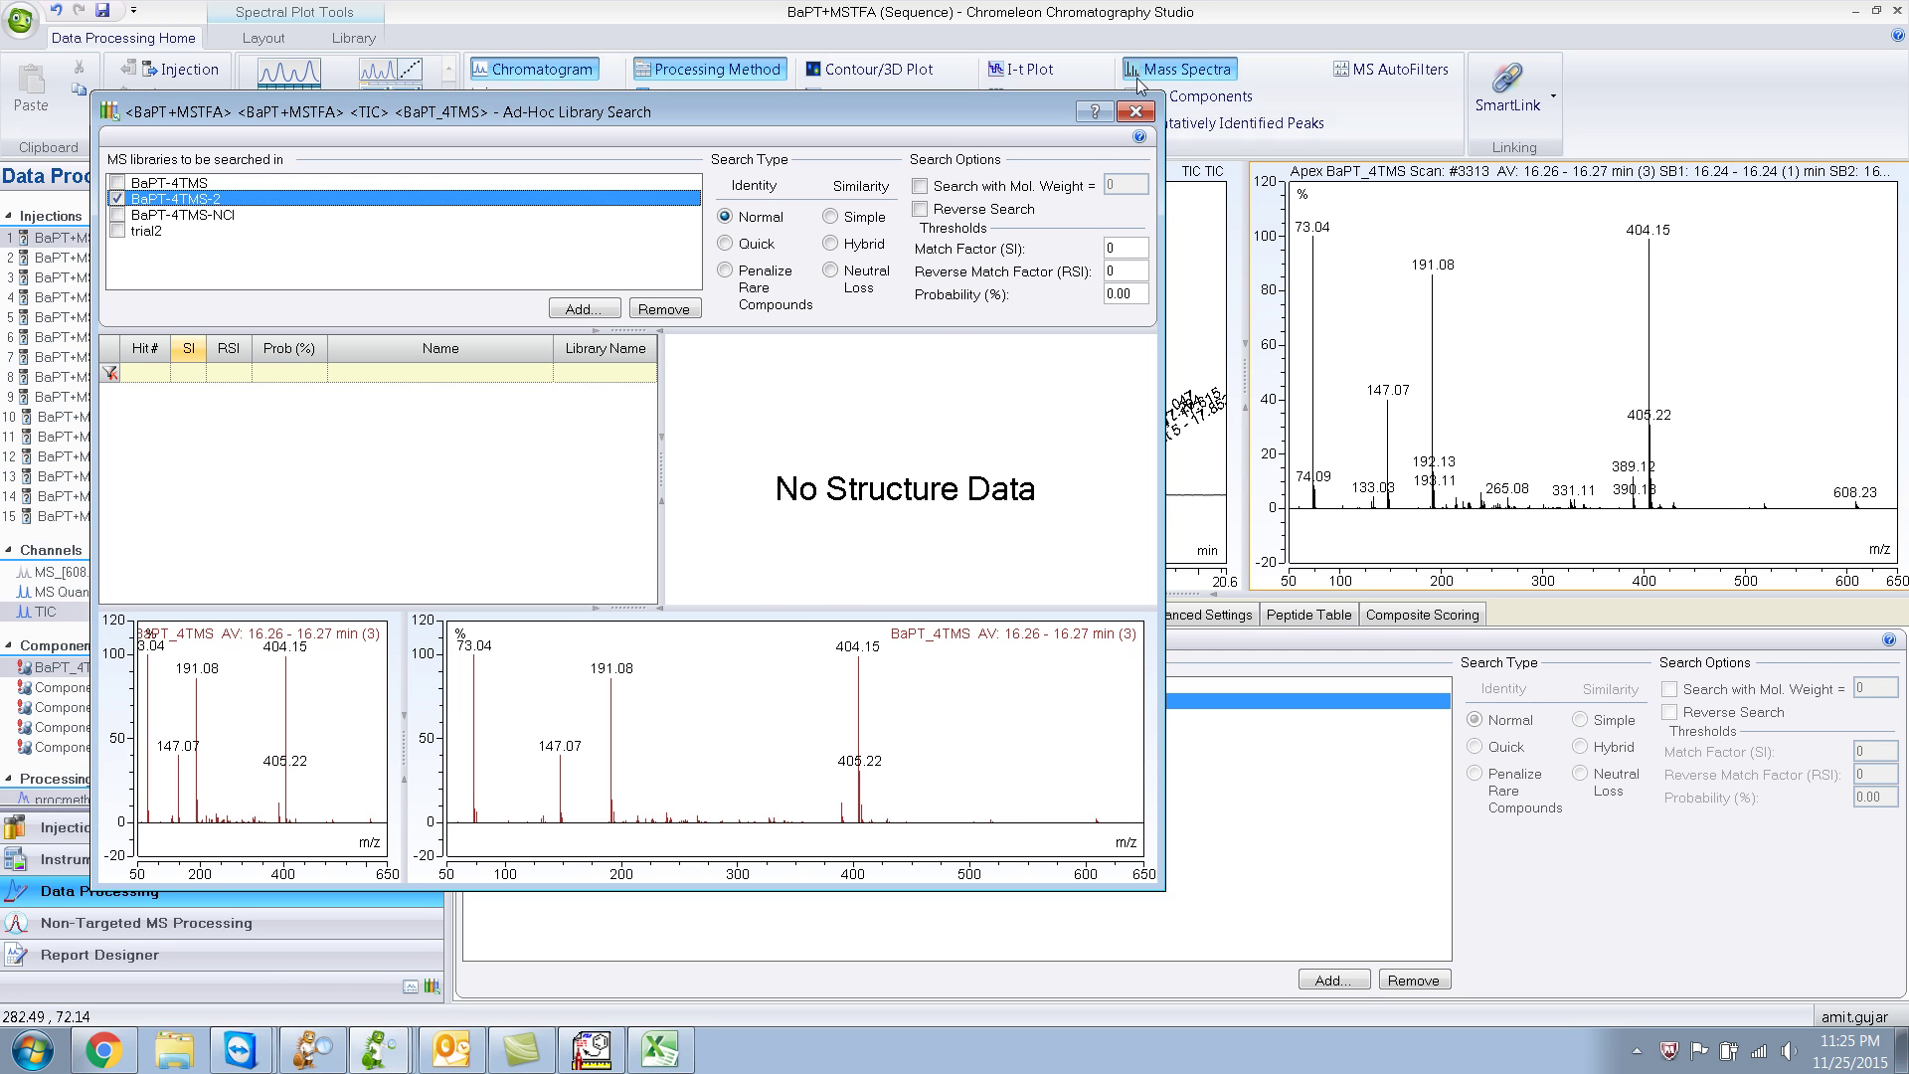
Close the ad-hoc search, show the Library Search results sheet and tick BaPT-4TMS-2
left_click(1136, 112)
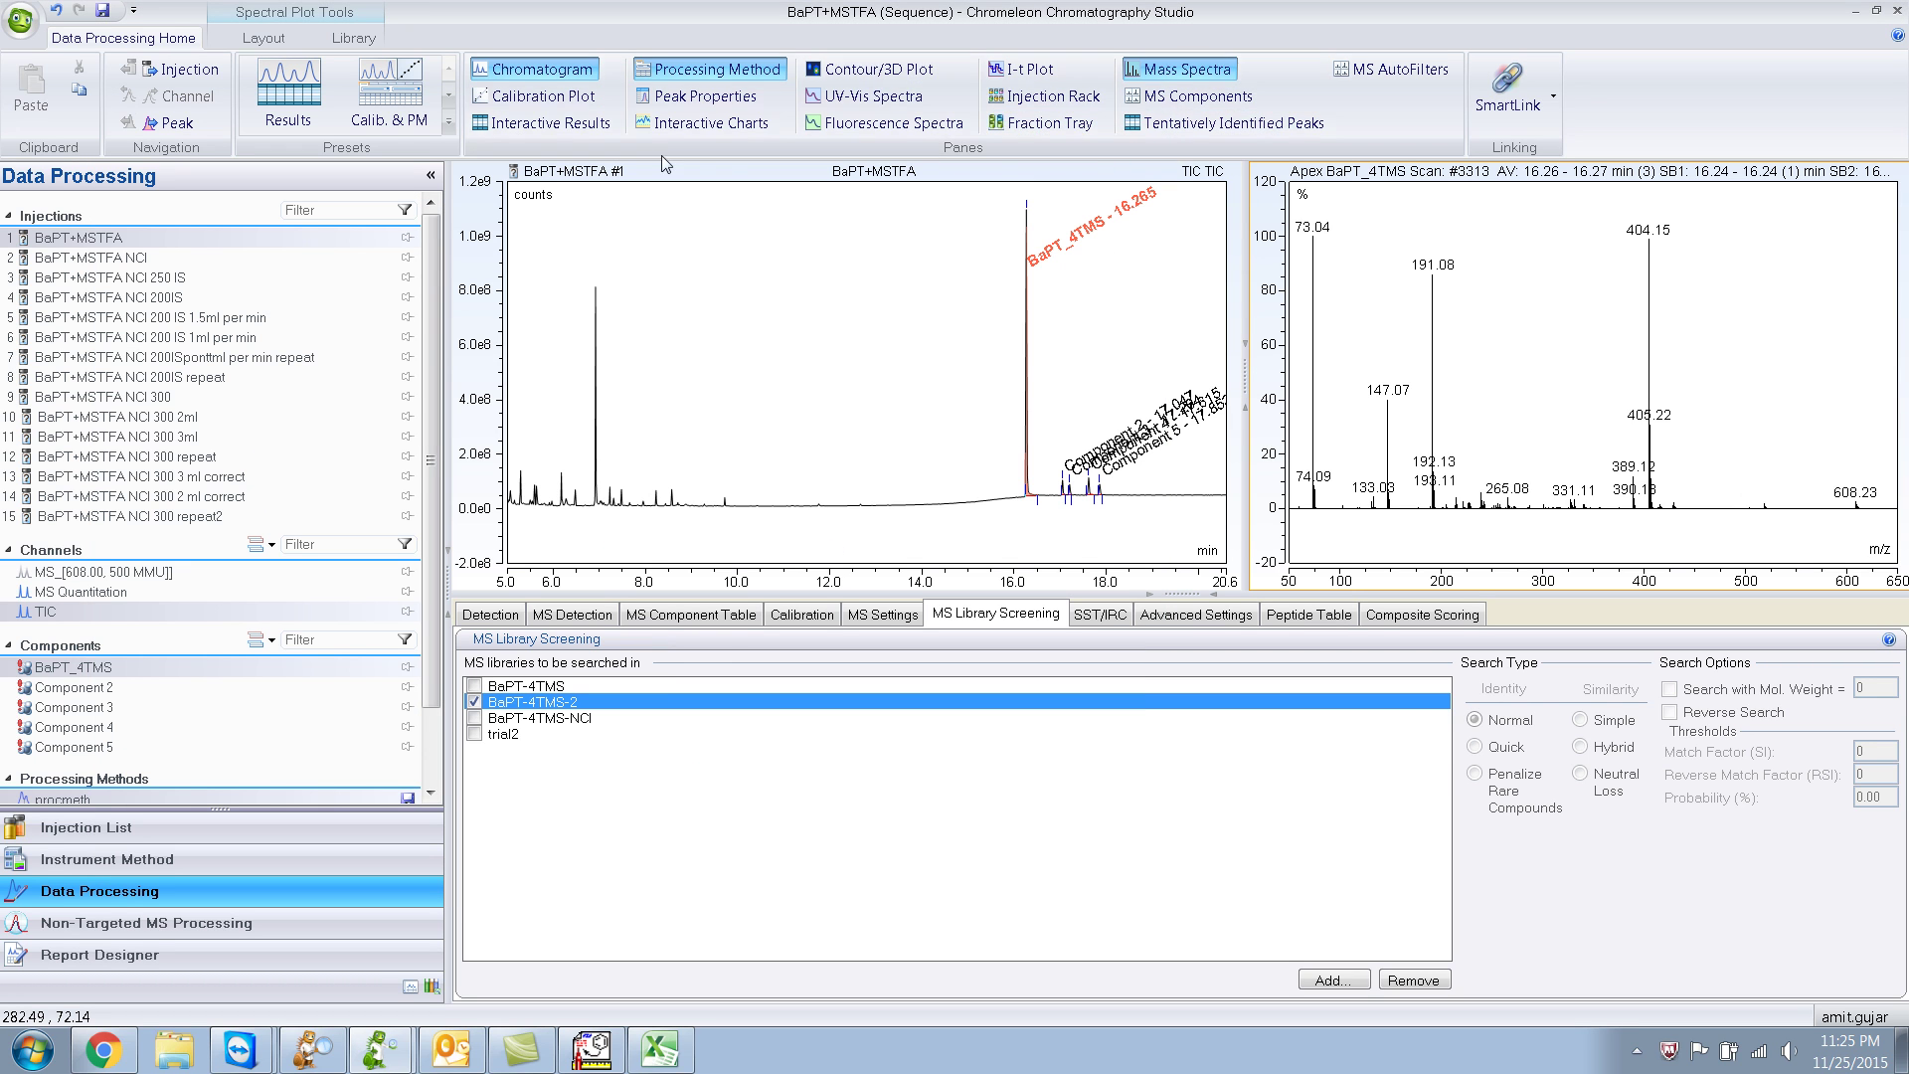
left_click(601, 127)
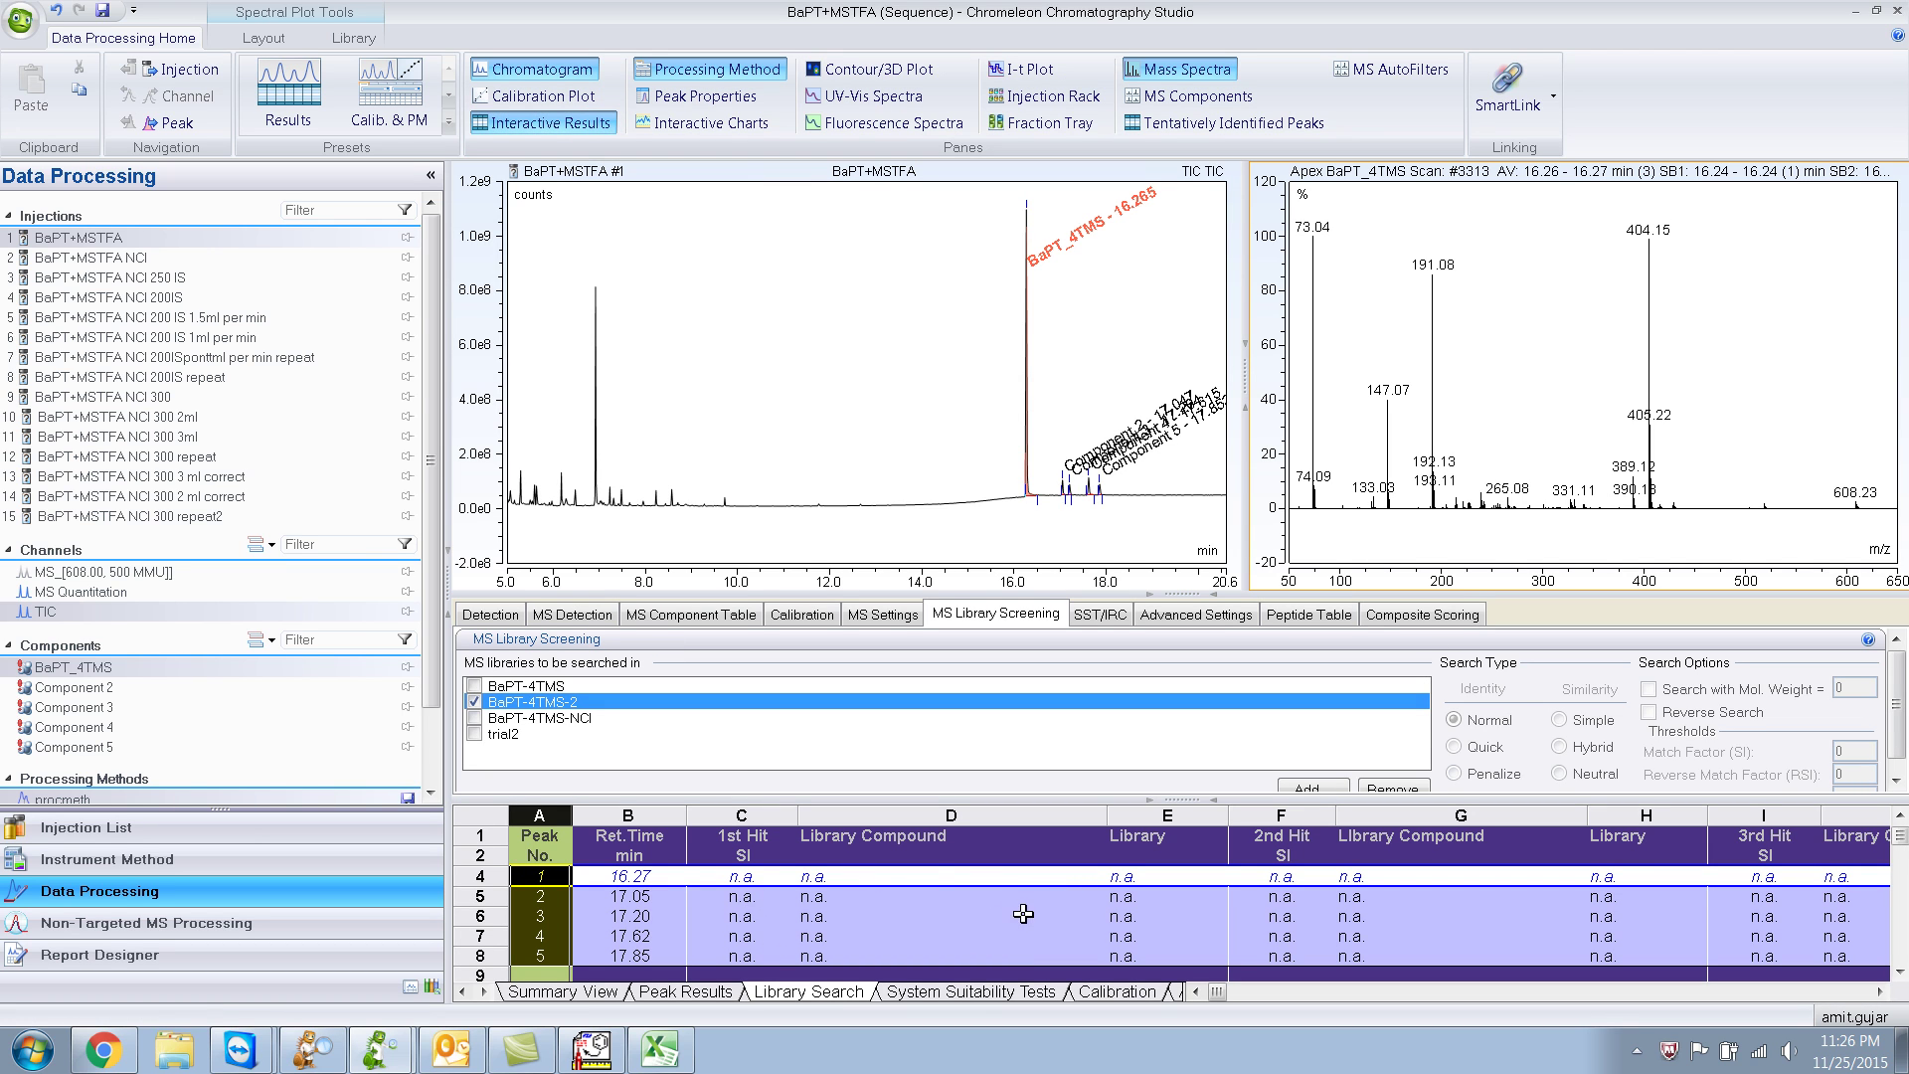
left_click(476, 703)
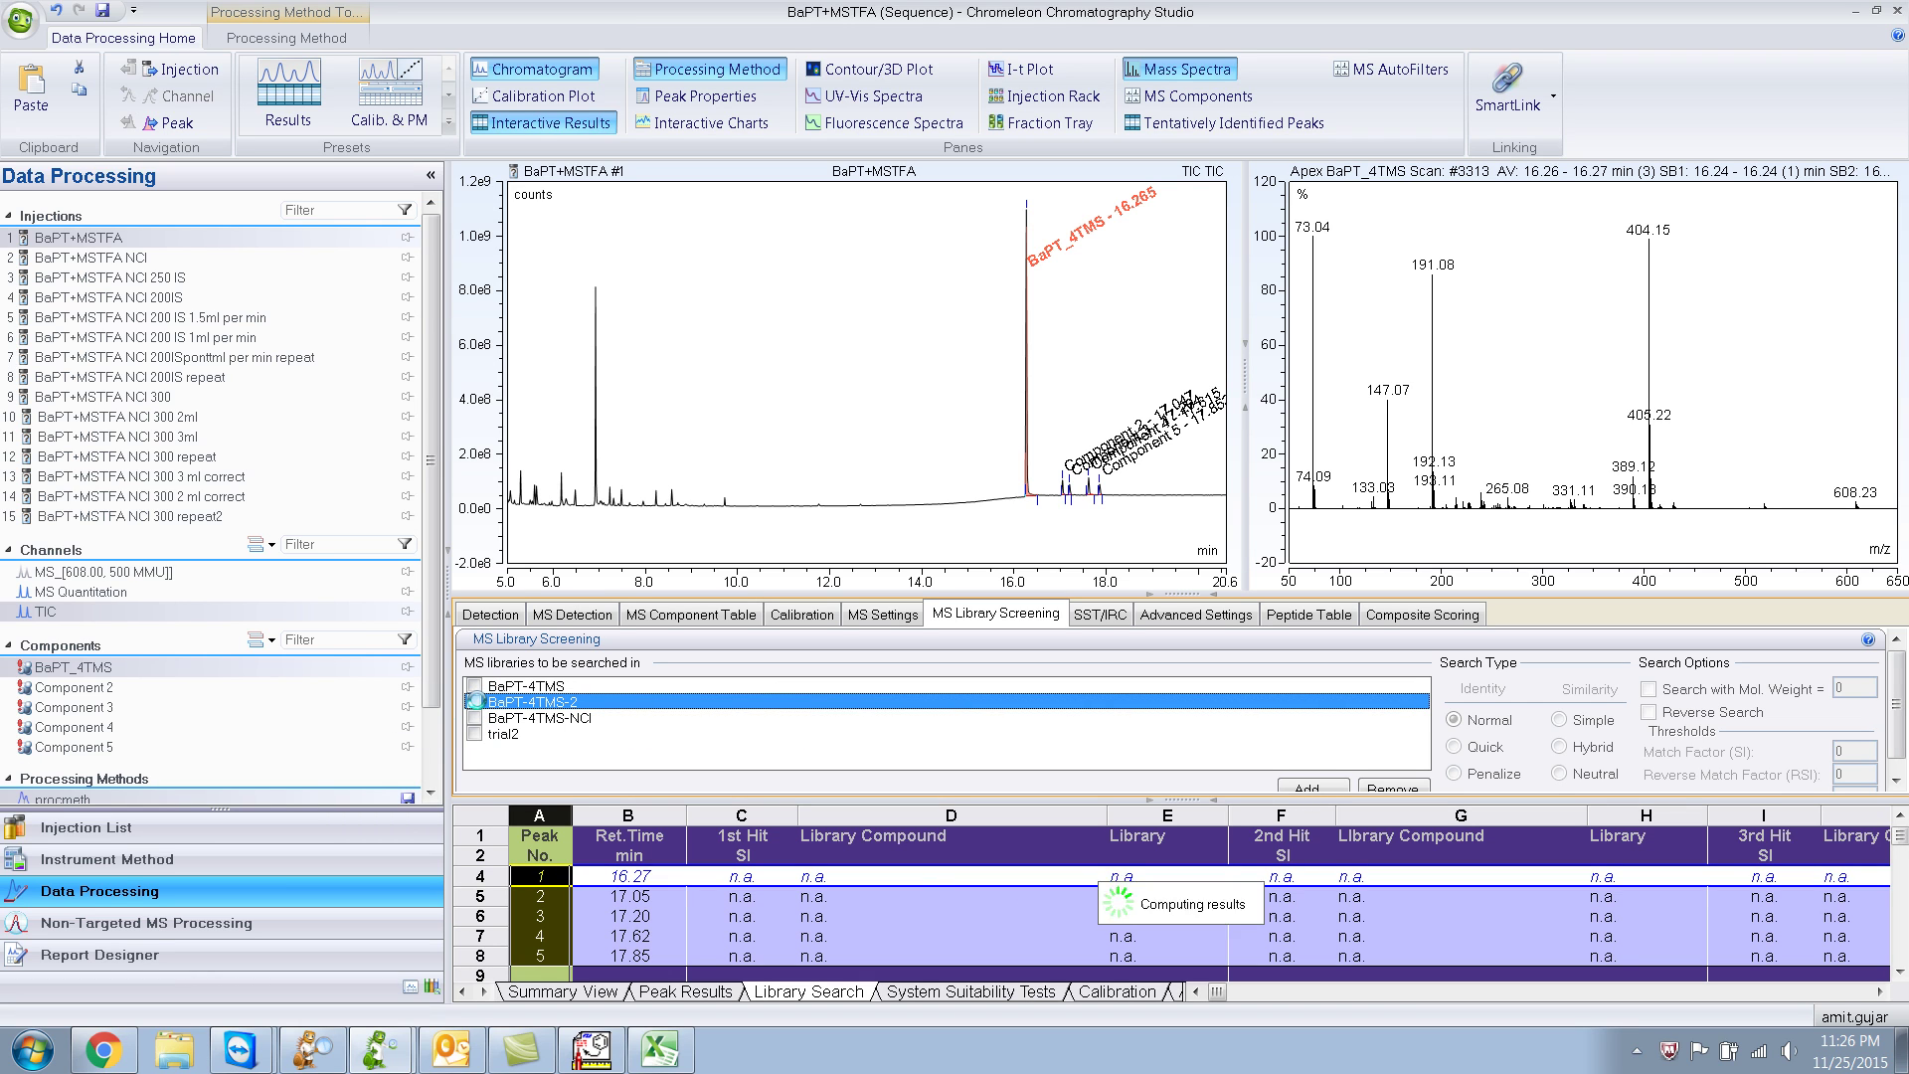
left_click(475, 702)
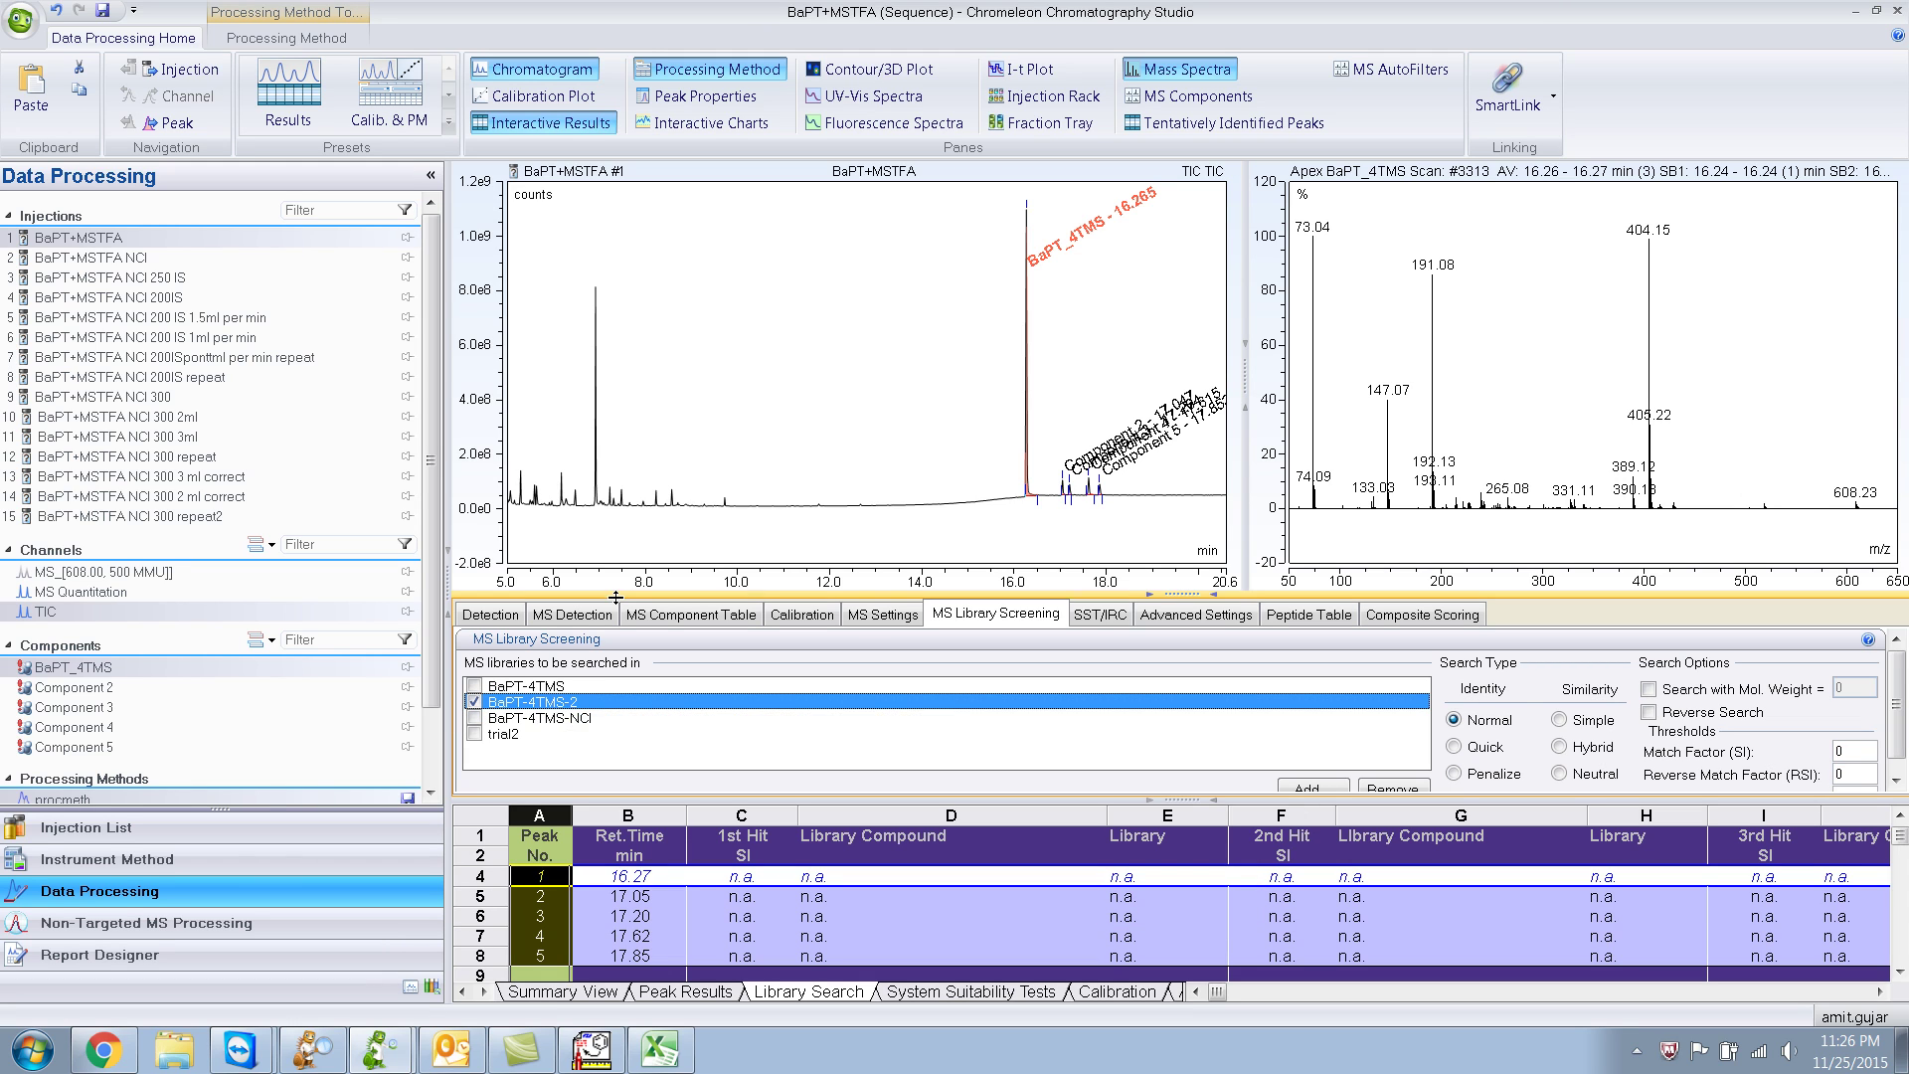
Reopen Find in Library for the peak spectrum and toggle BaPT-4TMS-2 to rerun the search
right_click(1423, 250)
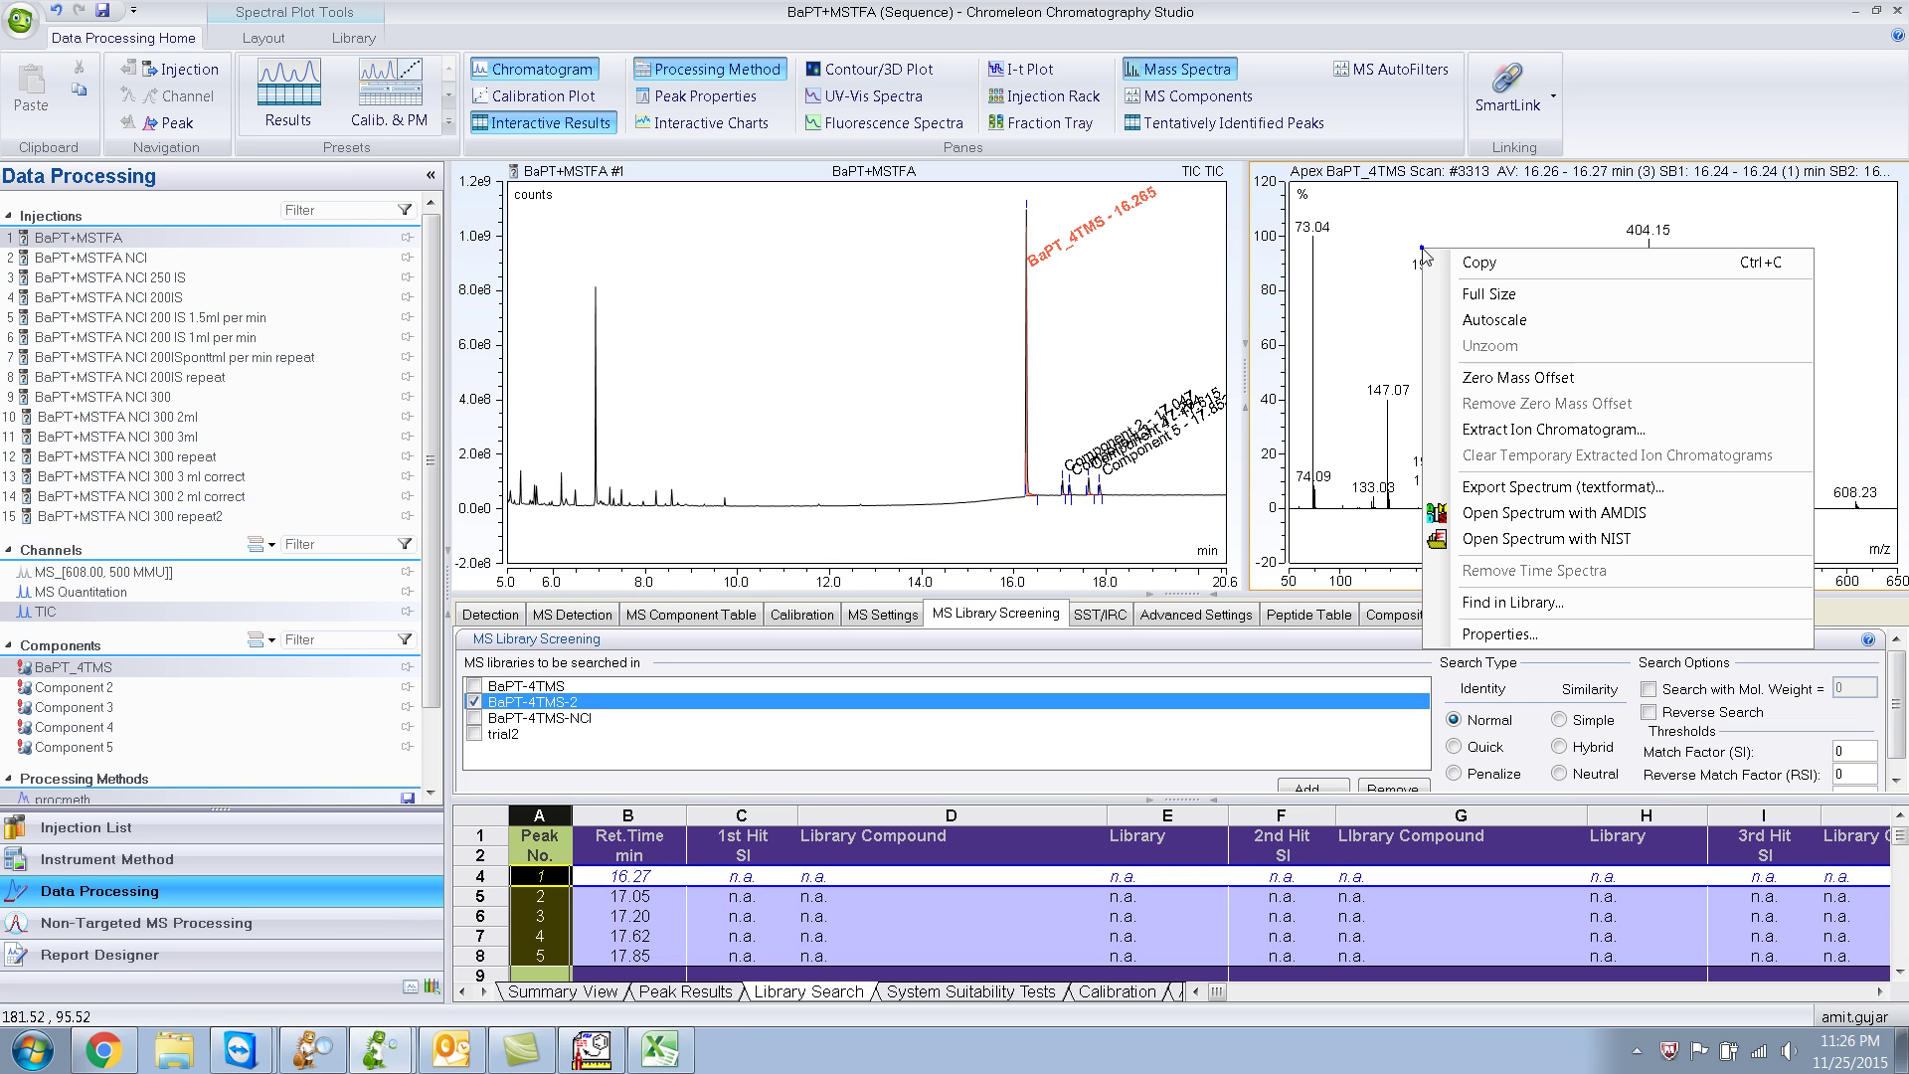
left_click(1597, 606)
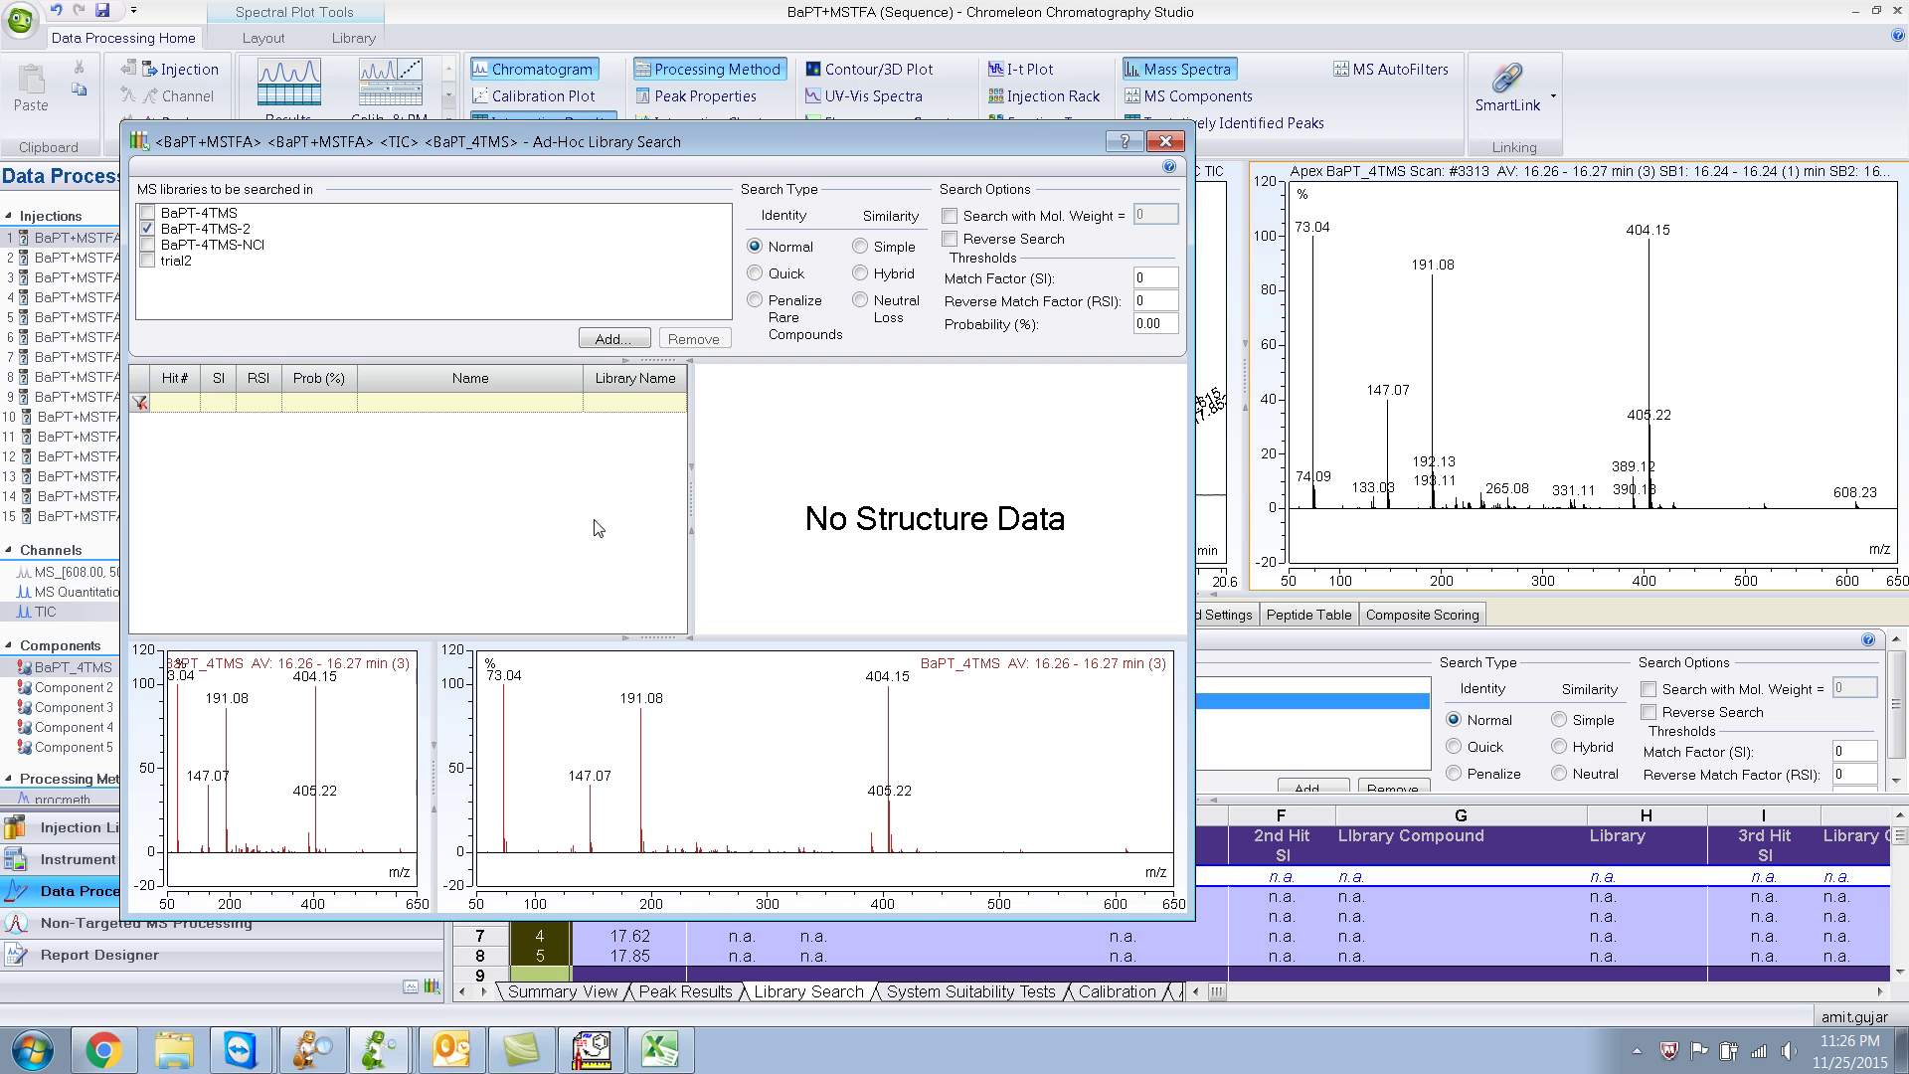
left_click(149, 230)
left_click(148, 229)
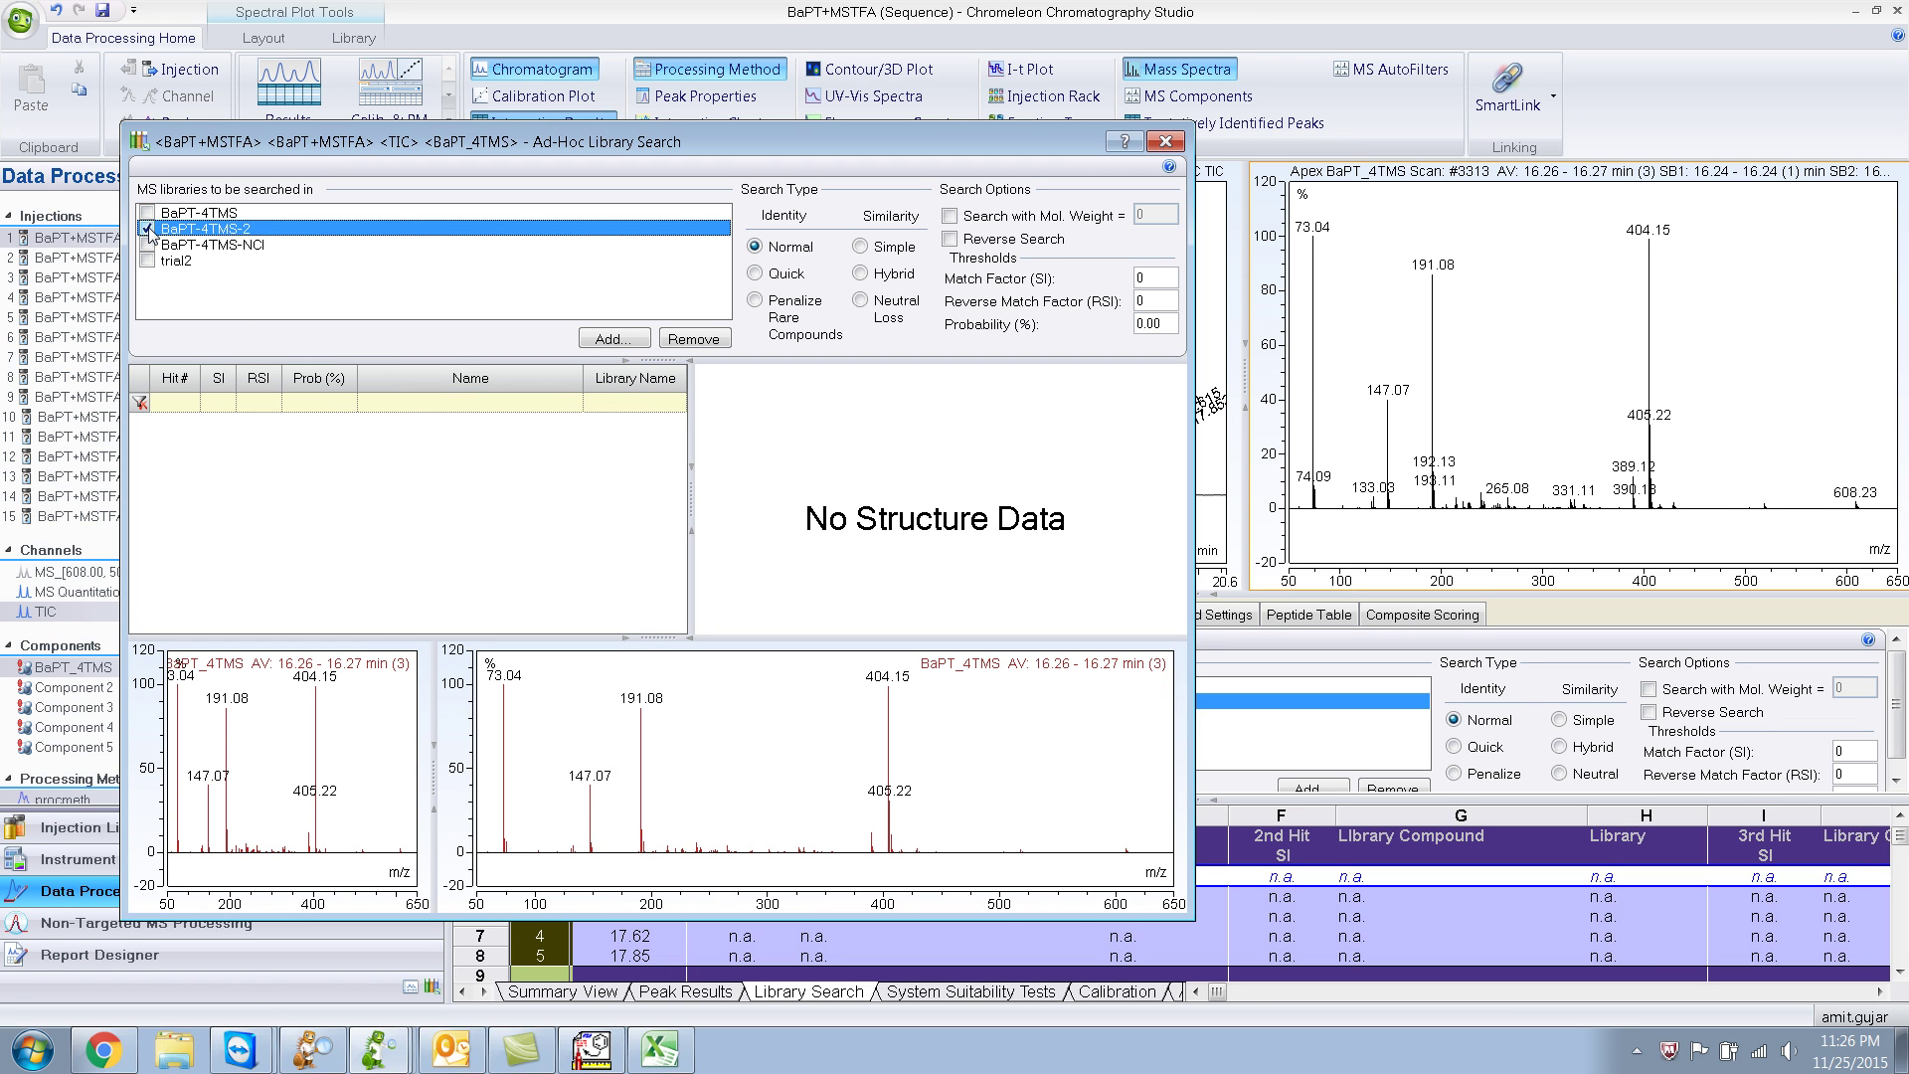
left_click(146, 228)
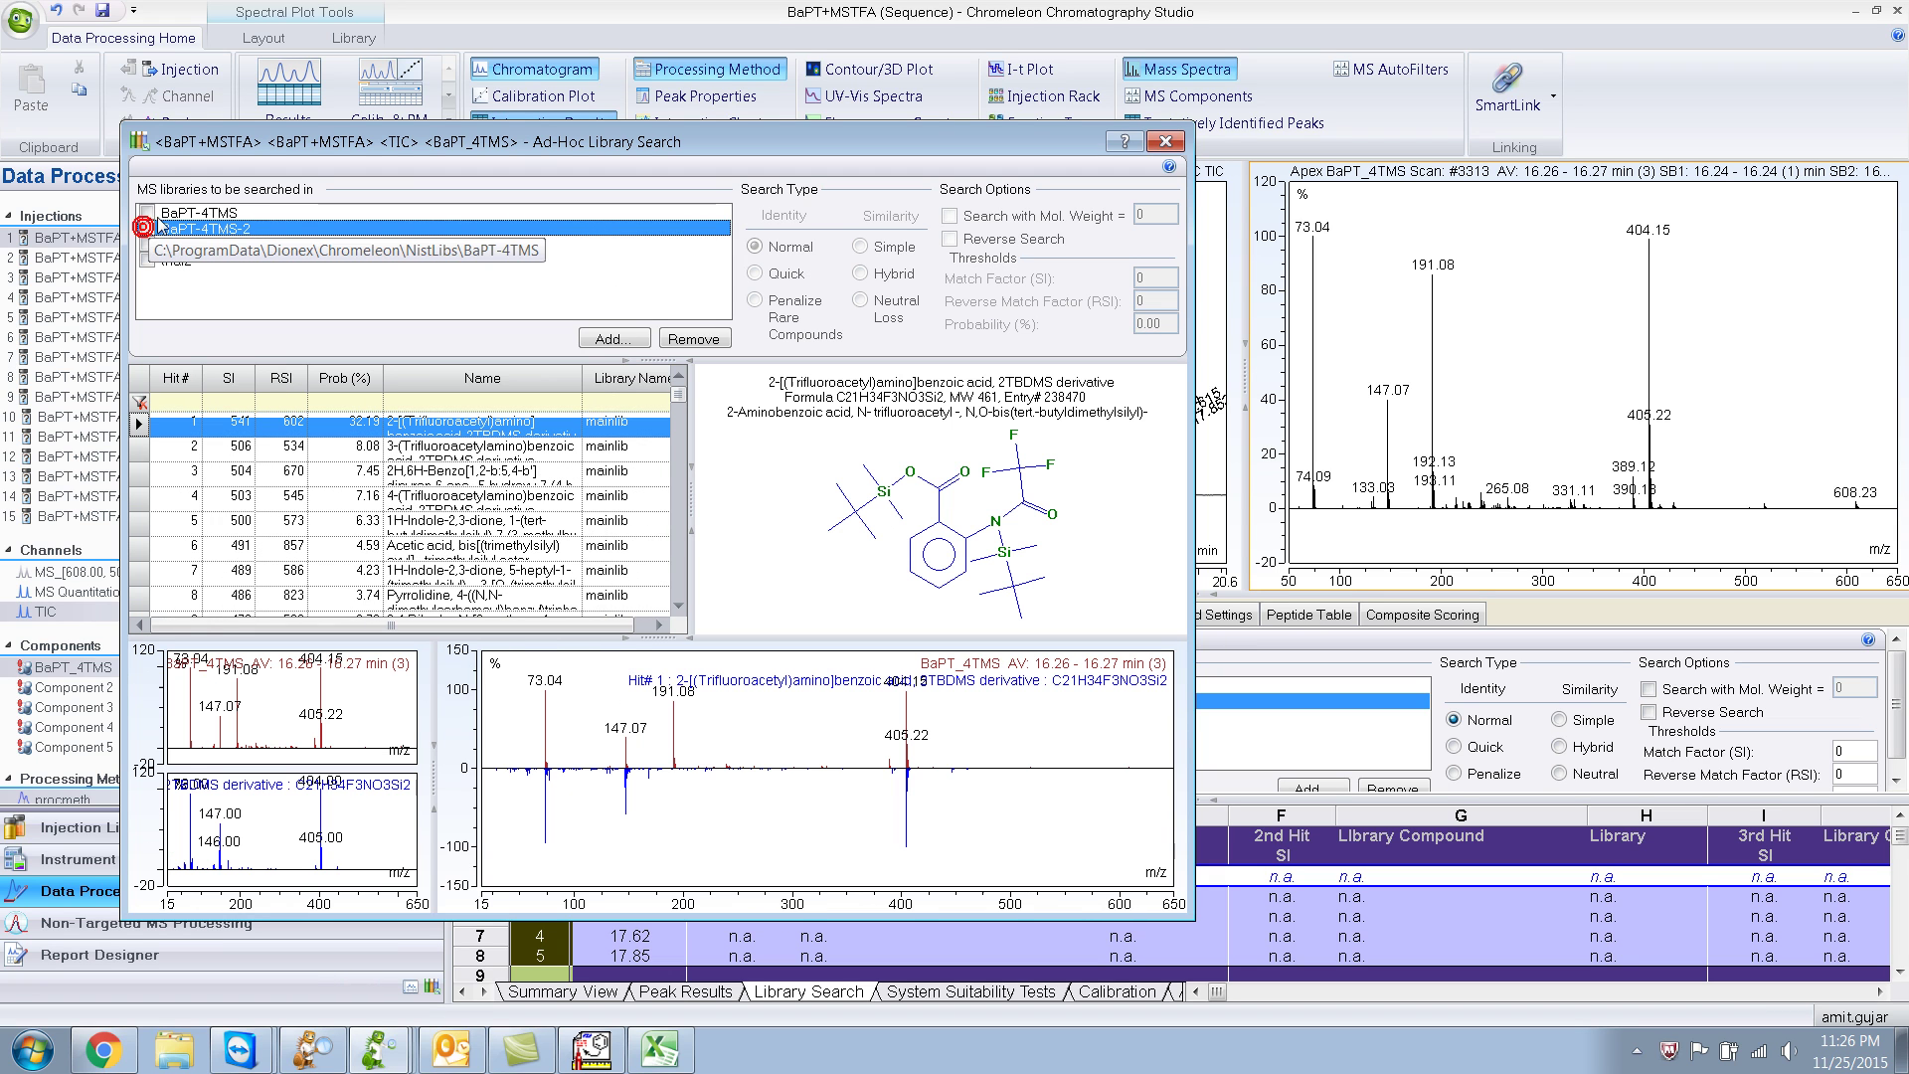
Remove all four libraries from the ad-hoc search list
left_click(185, 217)
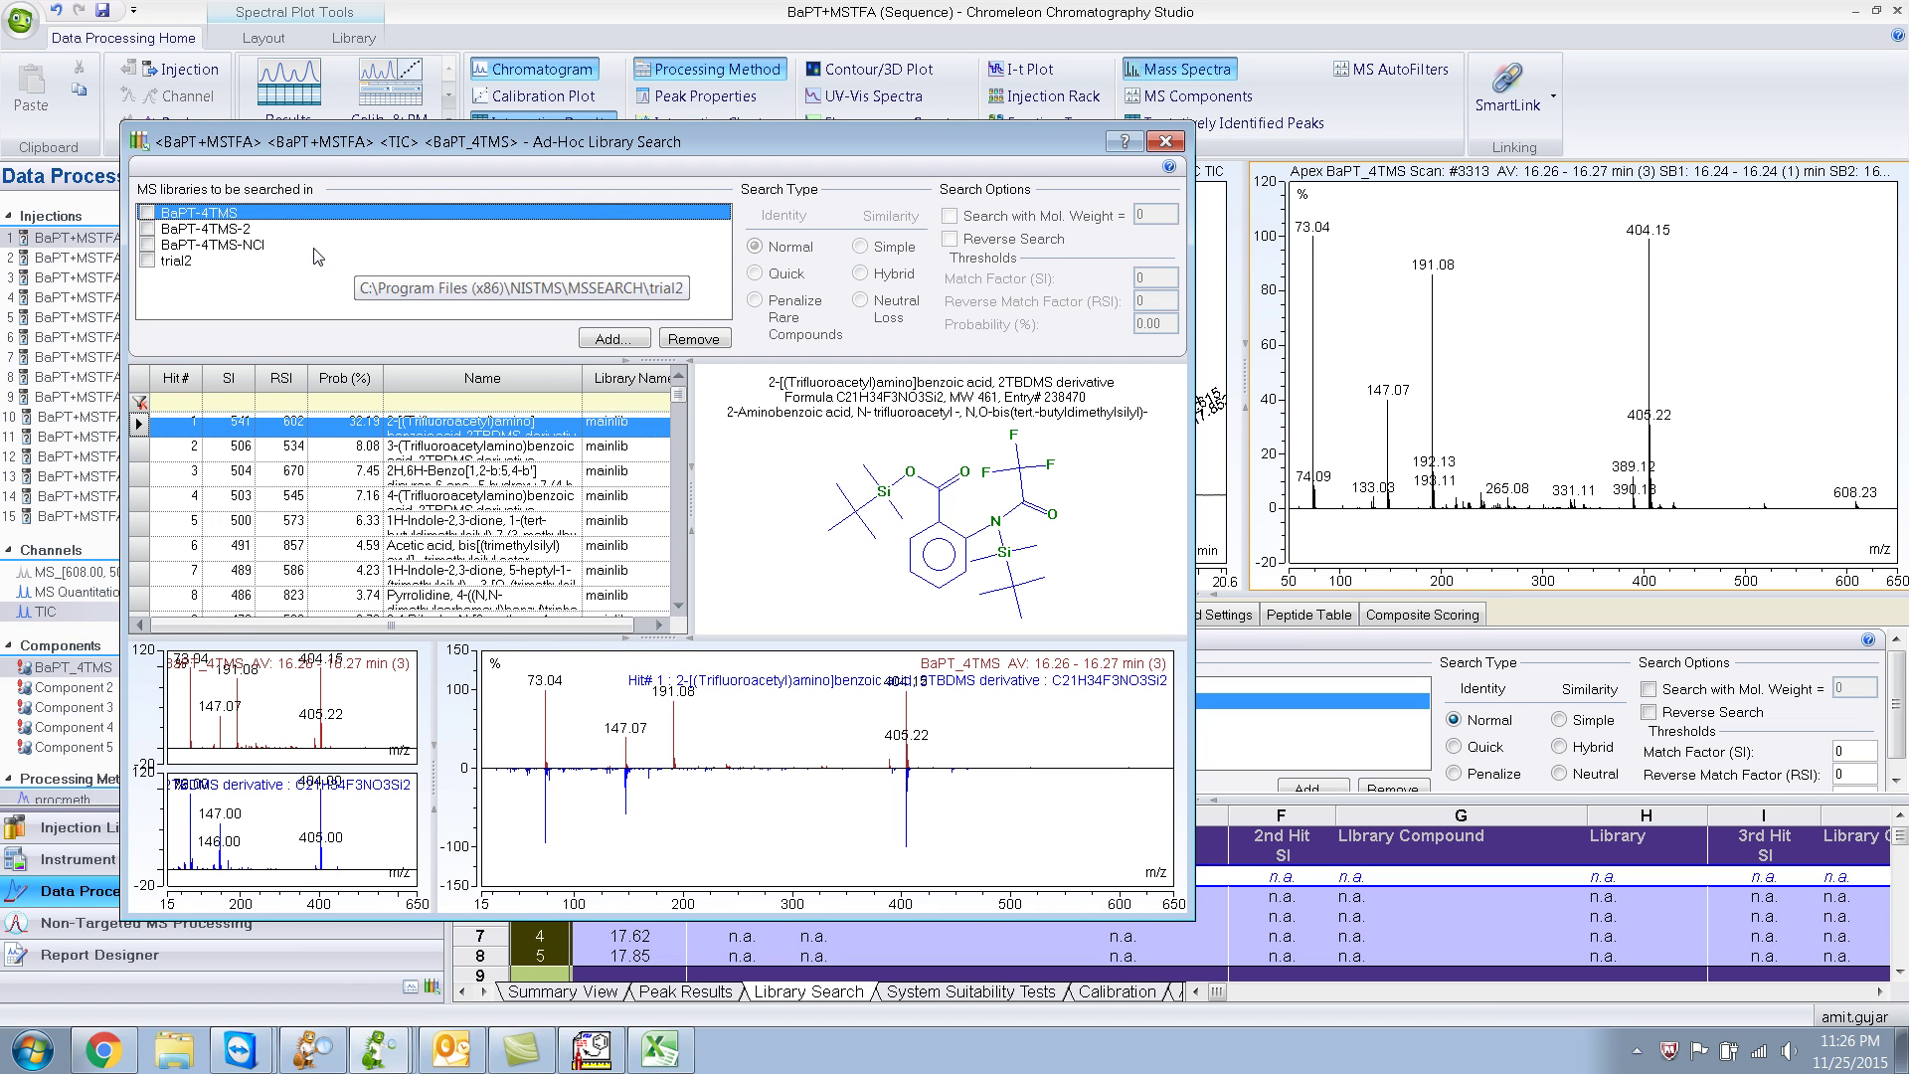
left_click(693, 339)
left_click(693, 339)
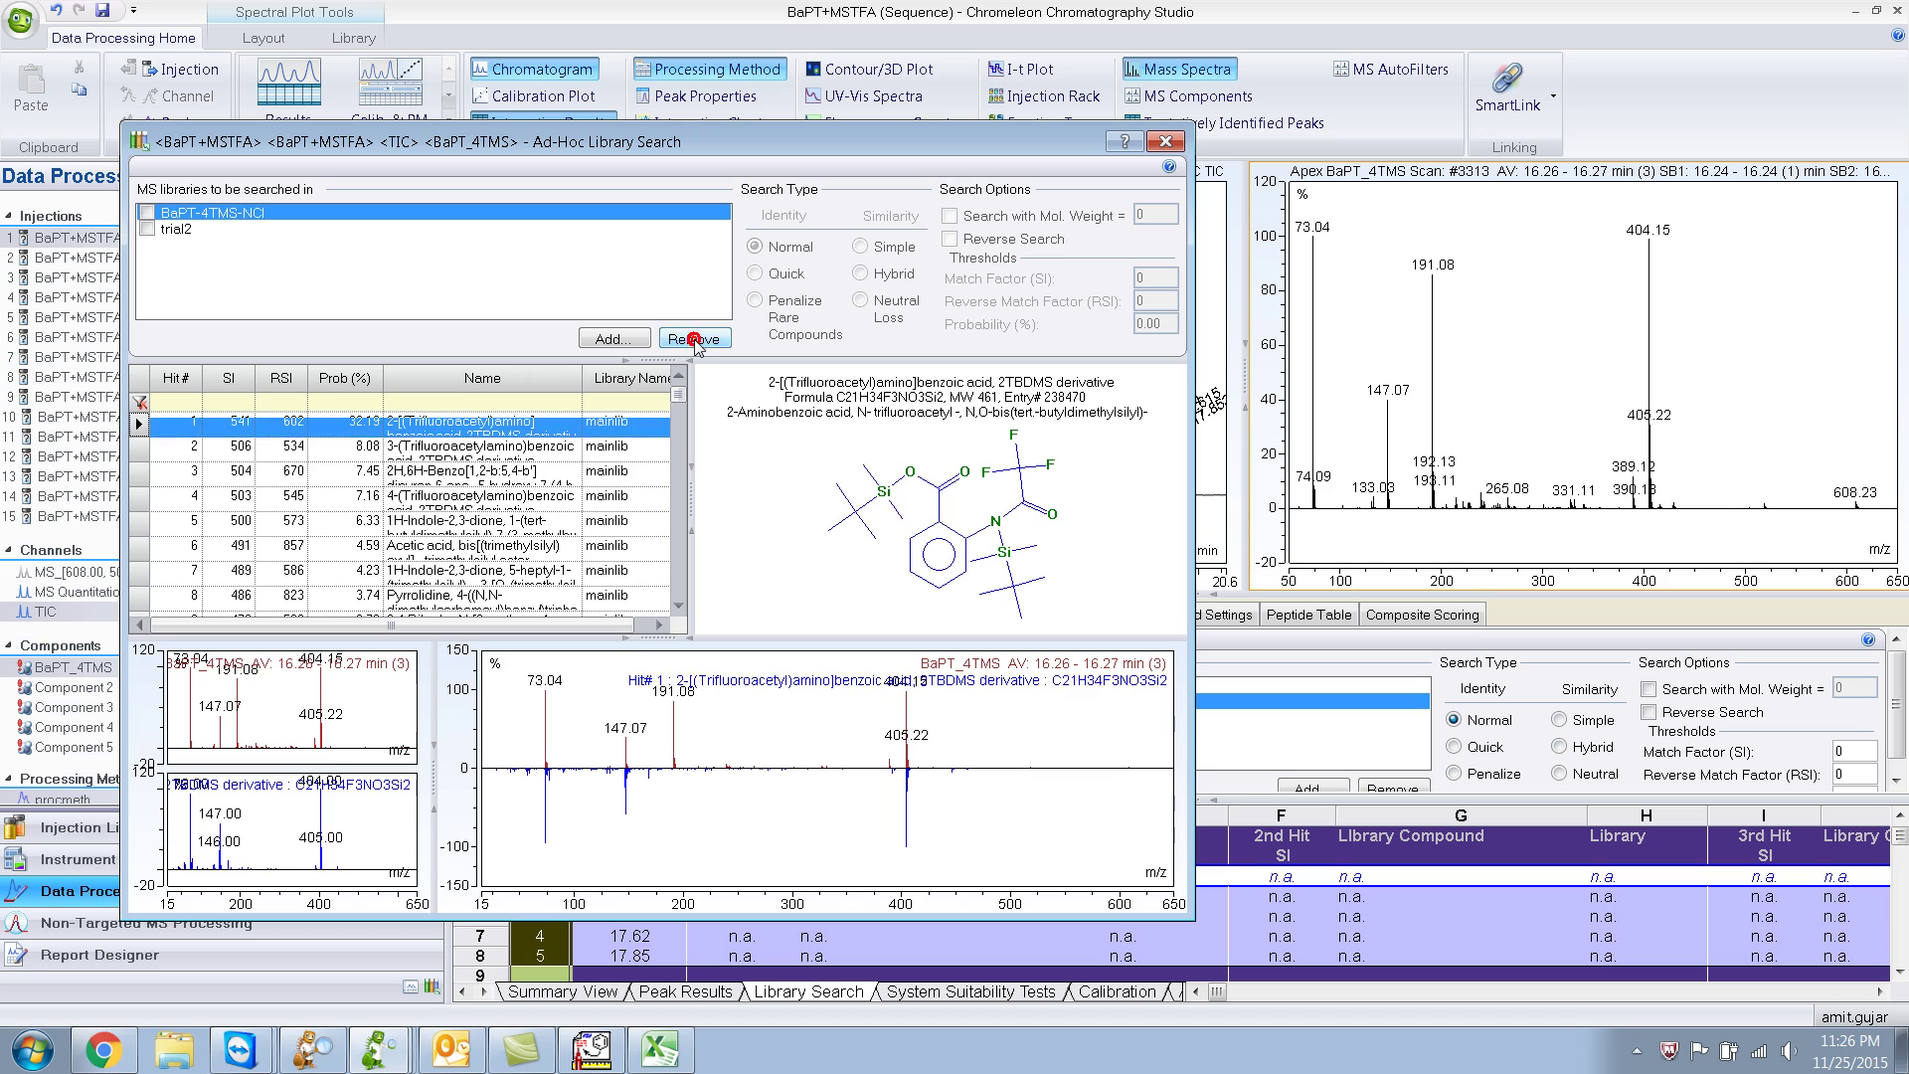
left_click(693, 339)
left_click(694, 339)
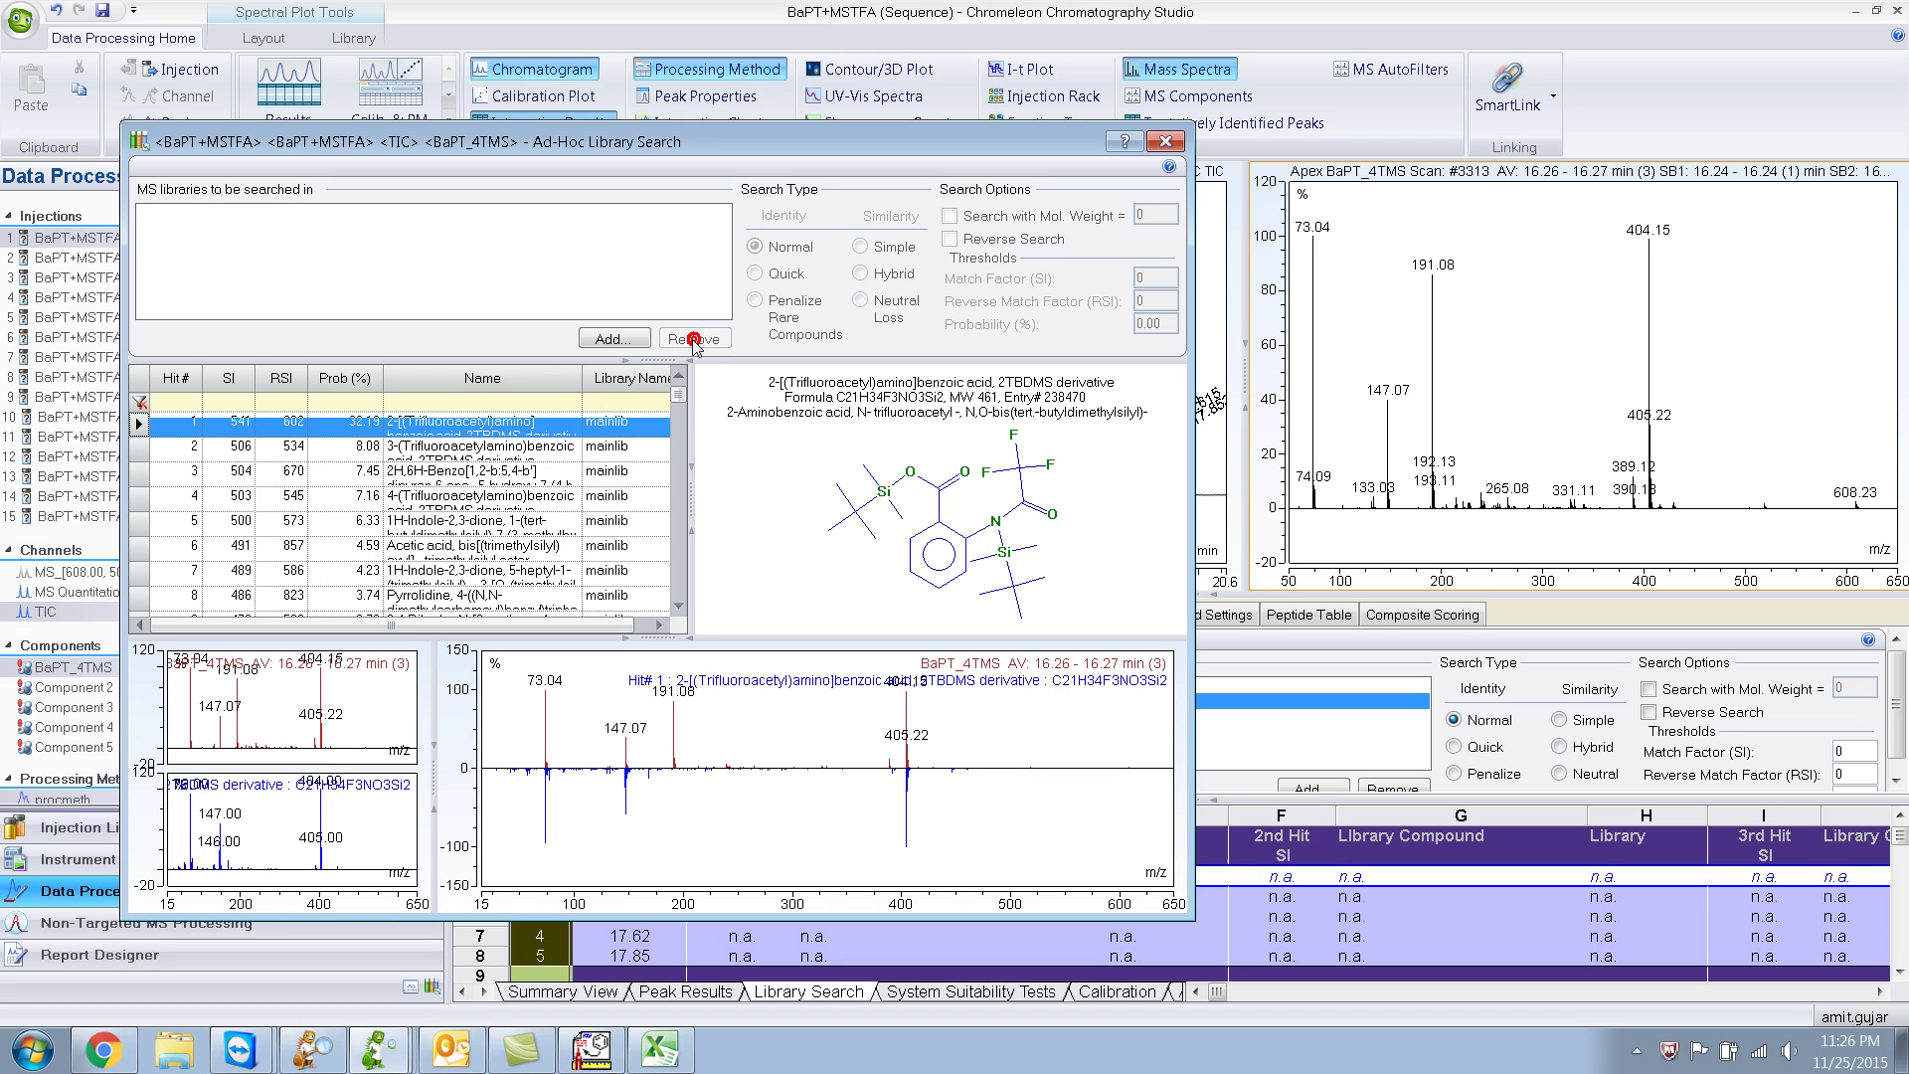
Add a library folder to the ad-hoc search, browsing through Computer and OSDisk (C:) into ProgramData
left_click(627, 340)
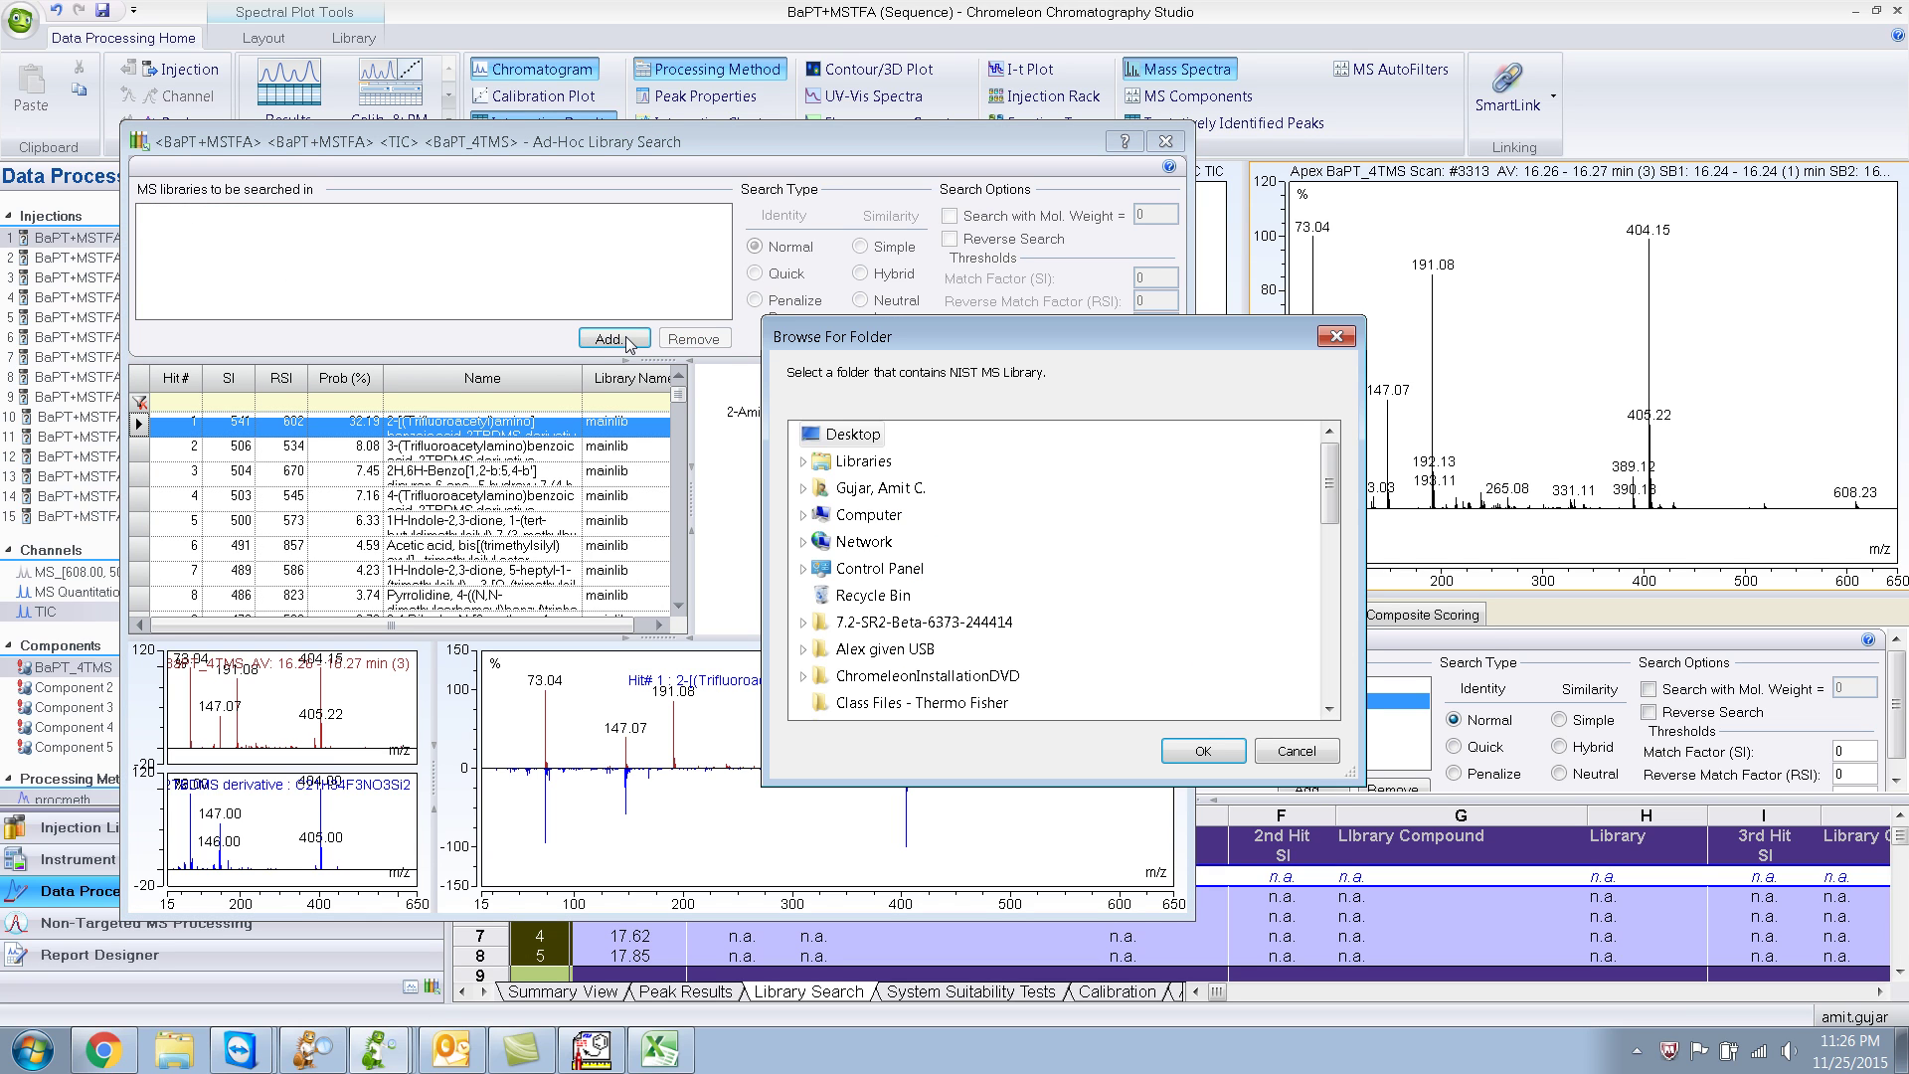
double_click(857, 516)
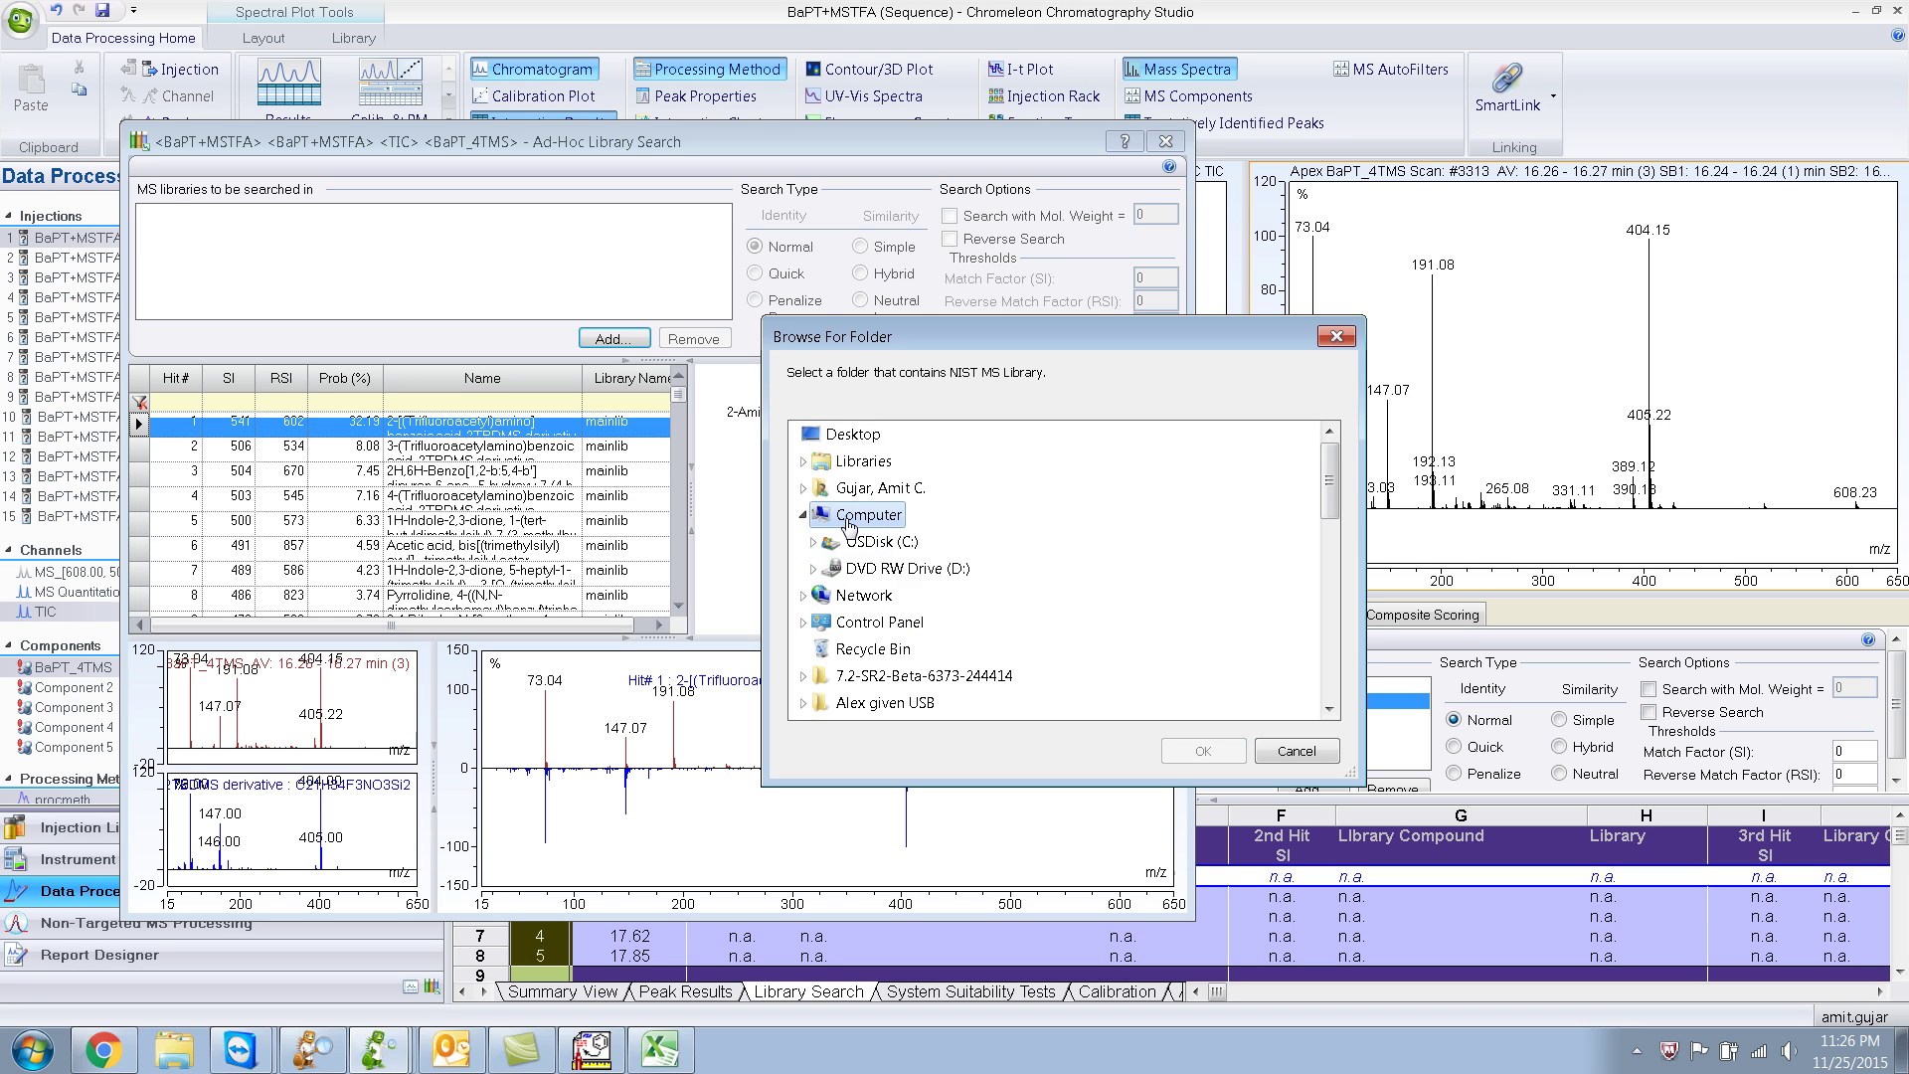
double_click(913, 543)
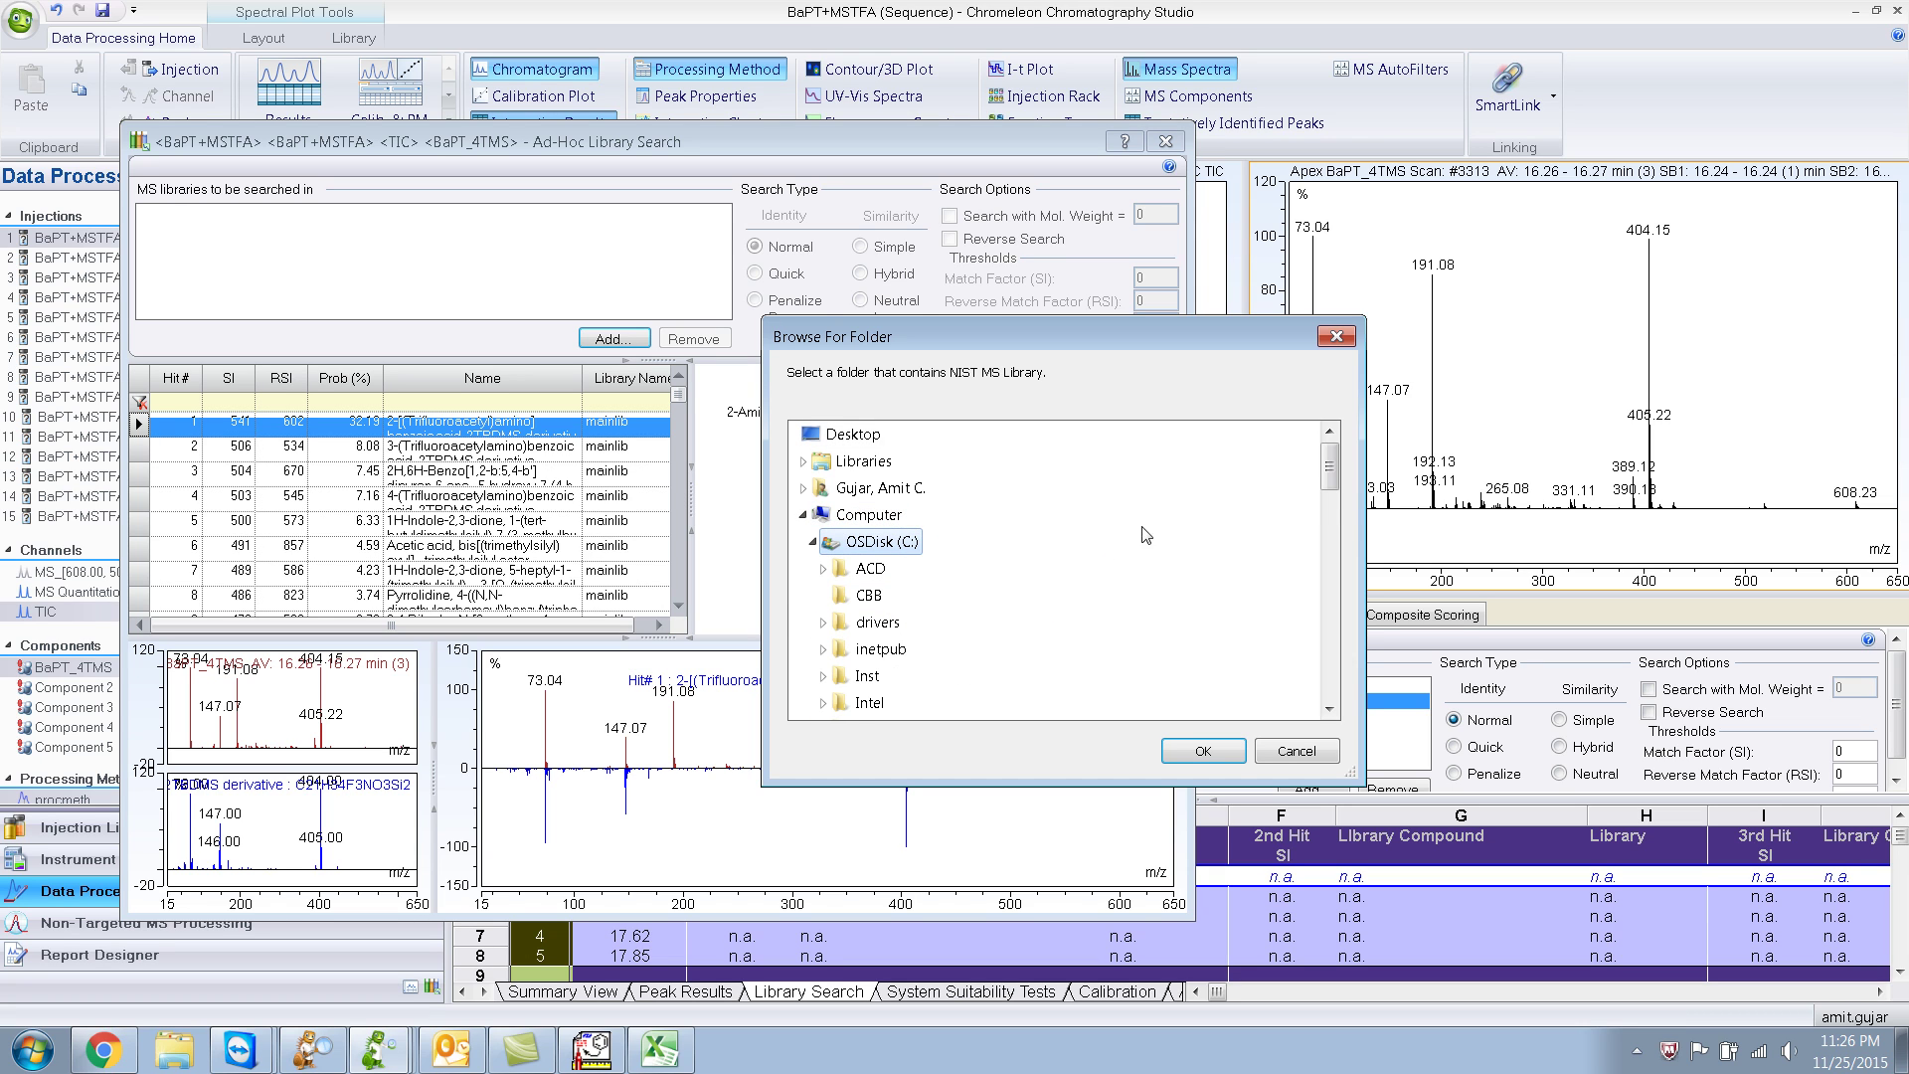
left_click_drag(1332, 475, 1332, 484)
scroll(950, 566, "down", 4)
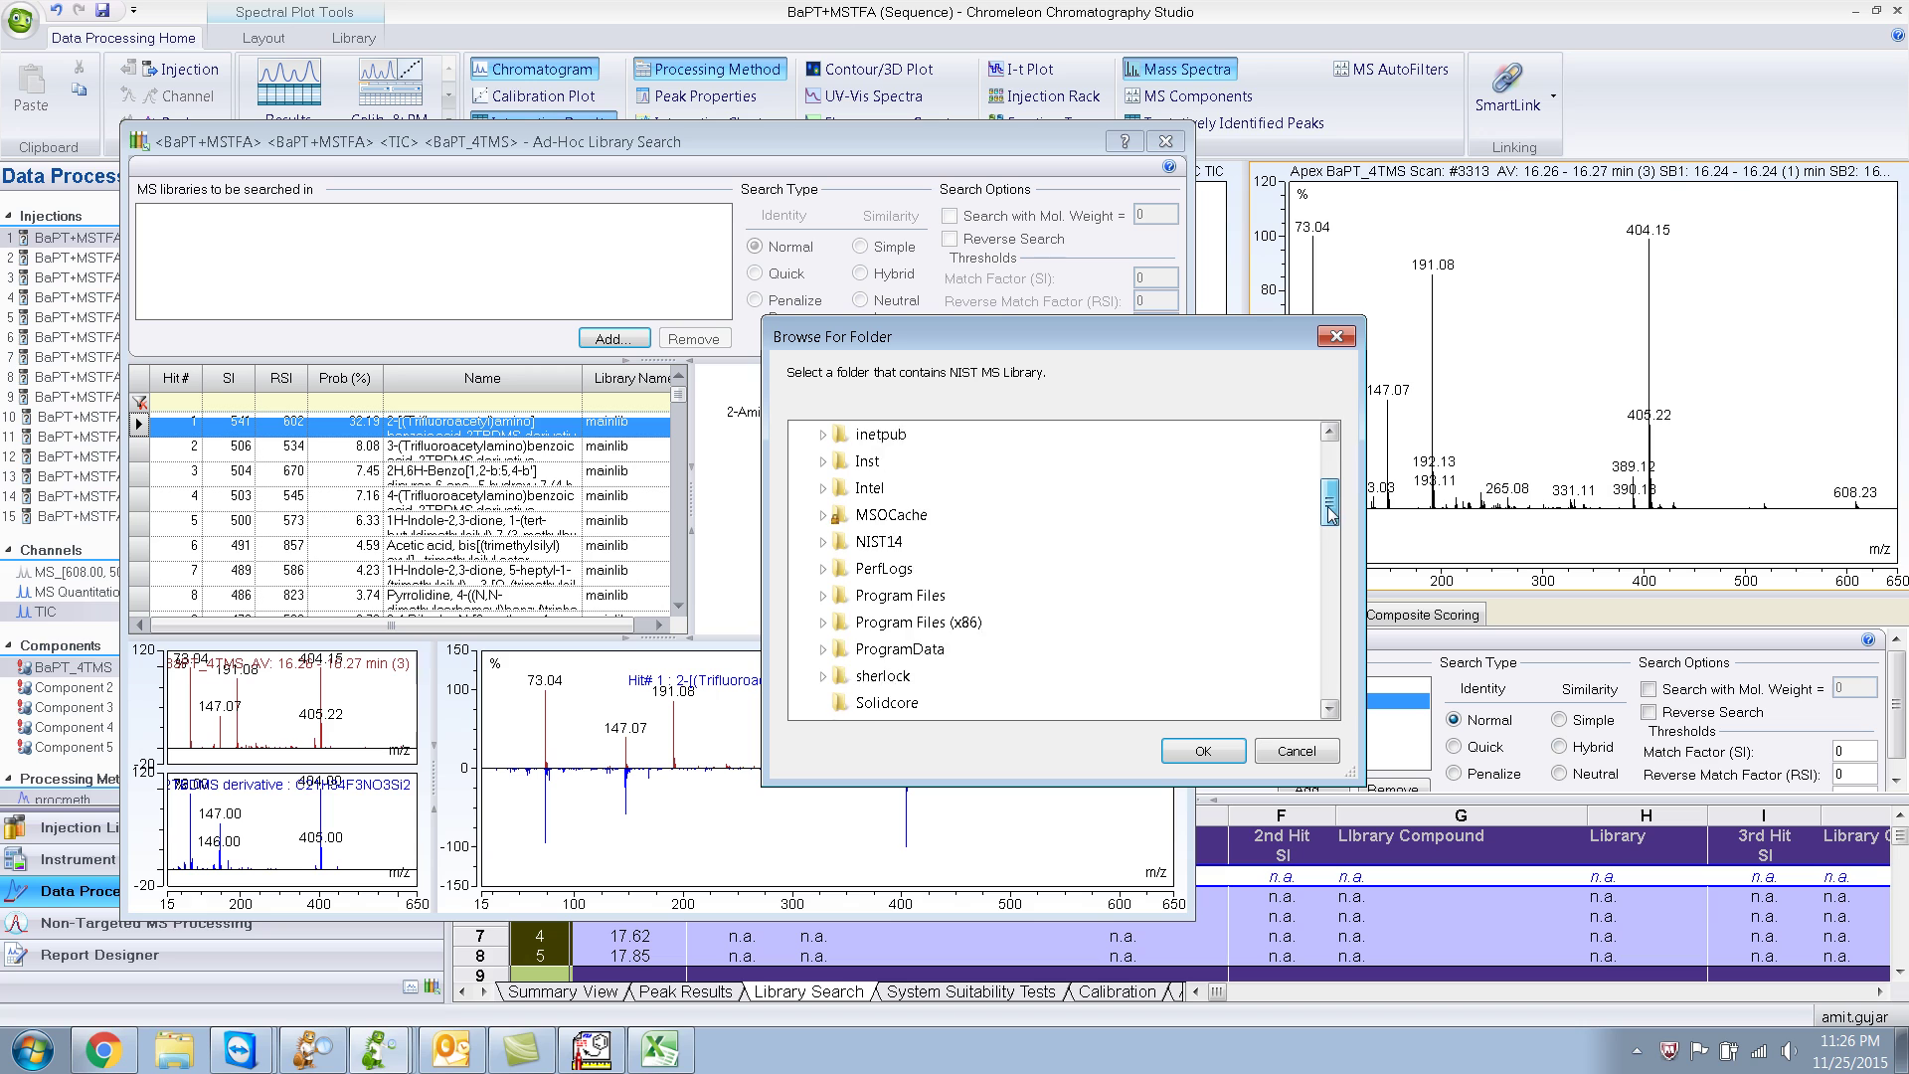
double_click(945, 568)
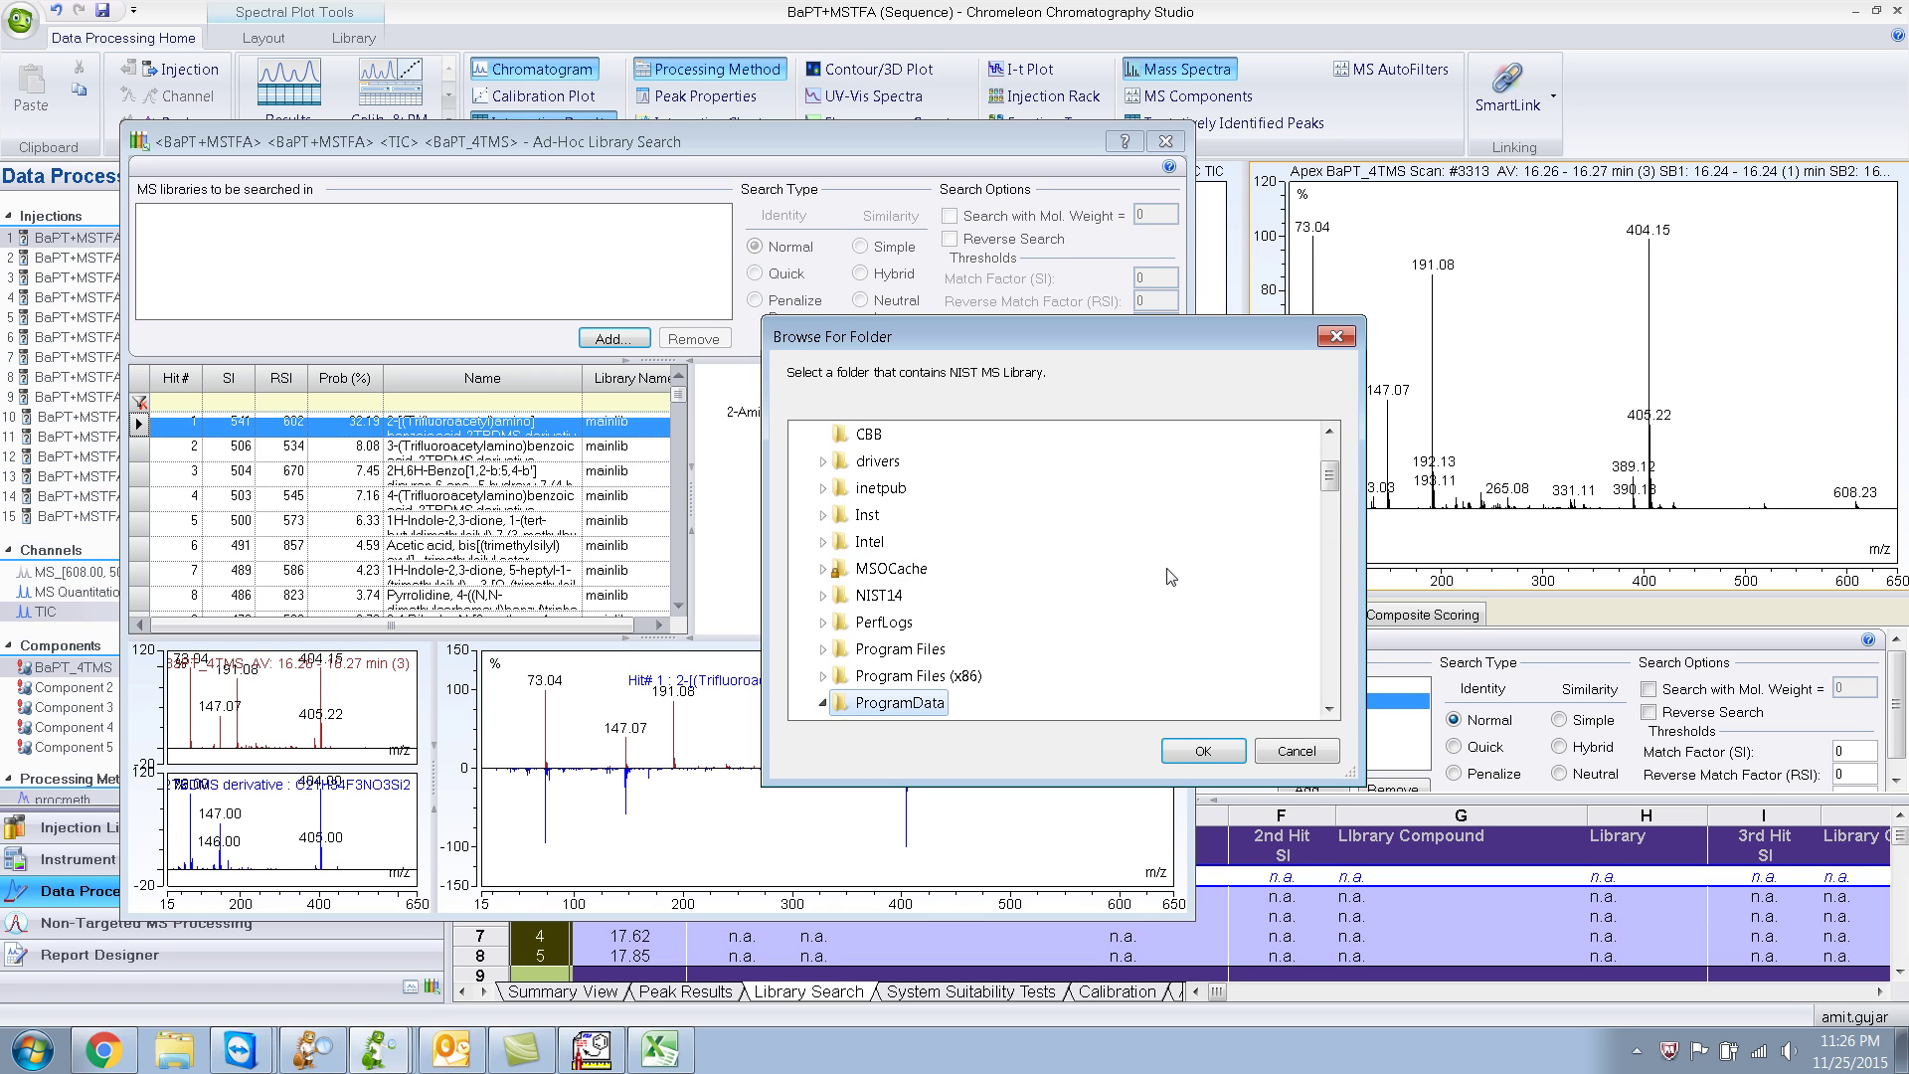
left_click_drag(1329, 479, 1331, 525)
Choose Dionex > NistLibs > BaPT-4TMS-2 as the ad-hoc search library and close the search window
double_click(890, 568)
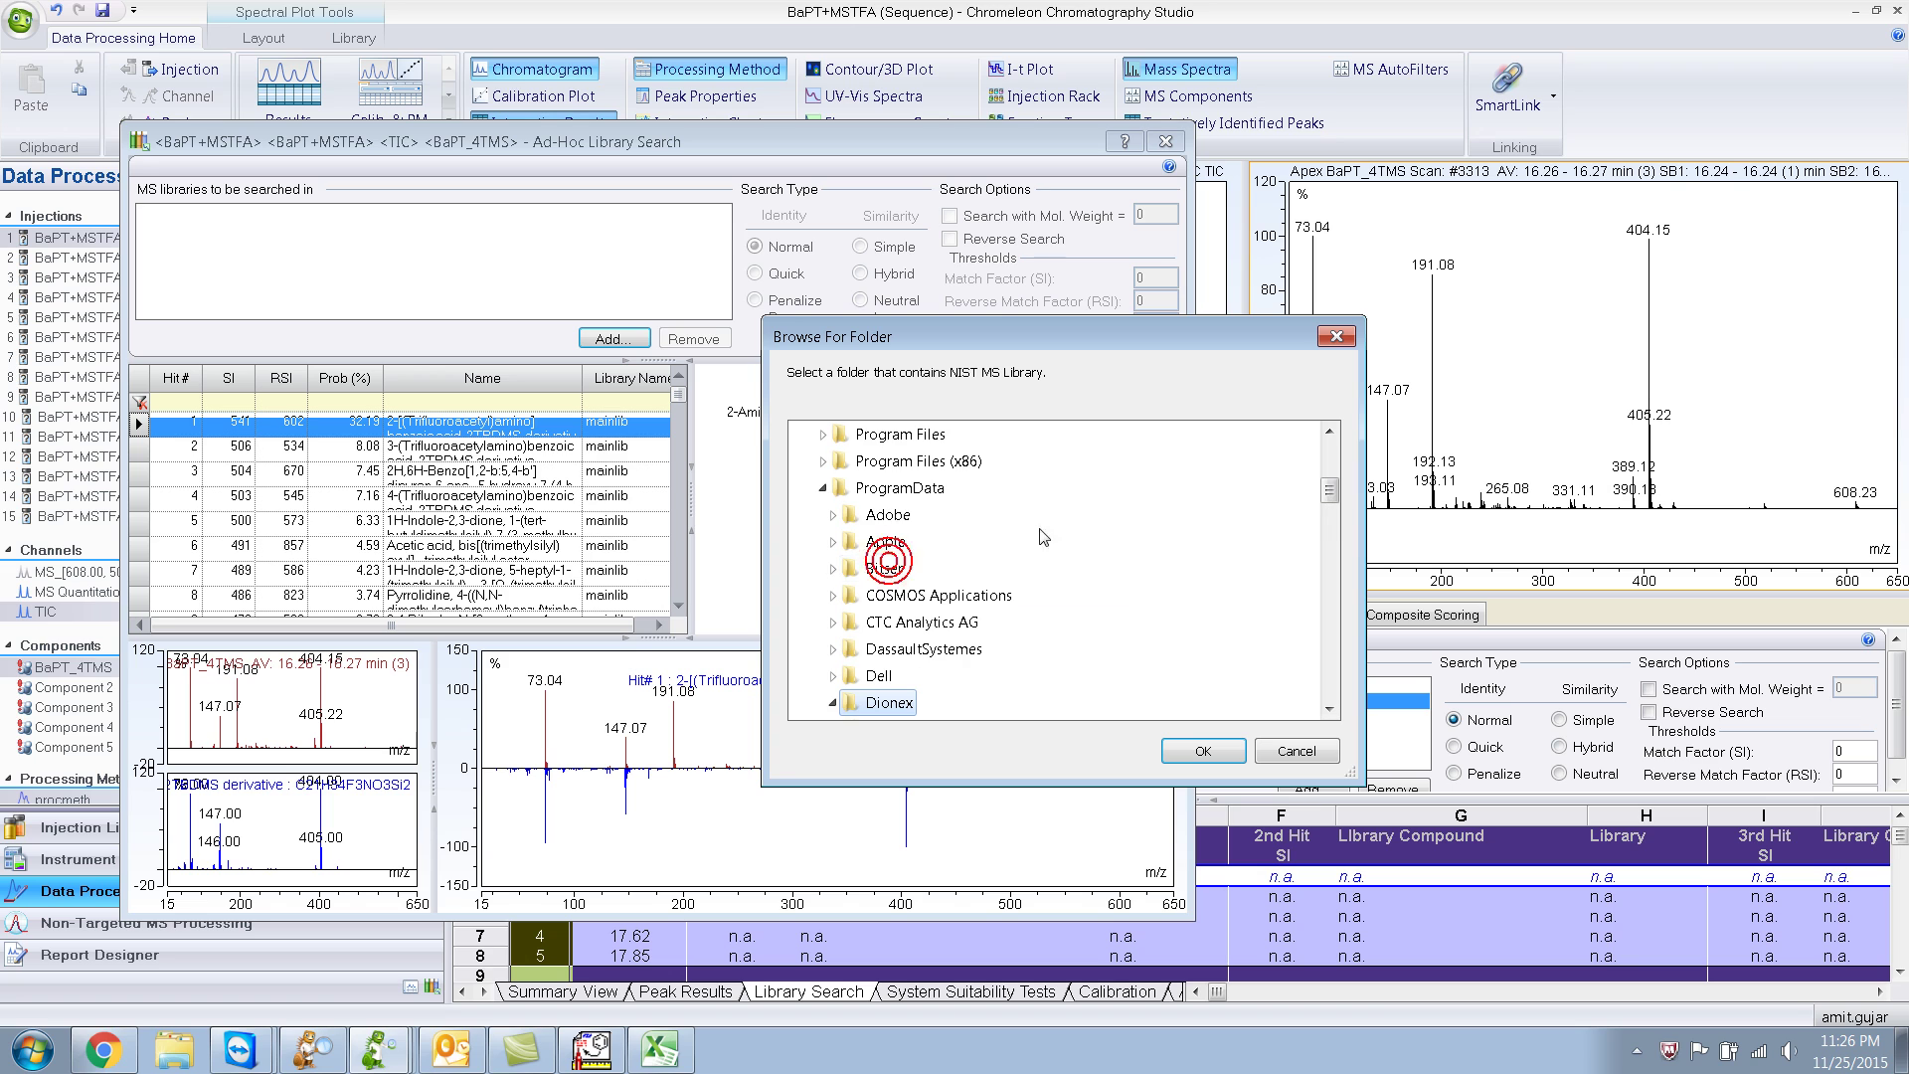
left_click_drag(1330, 495, 1329, 545)
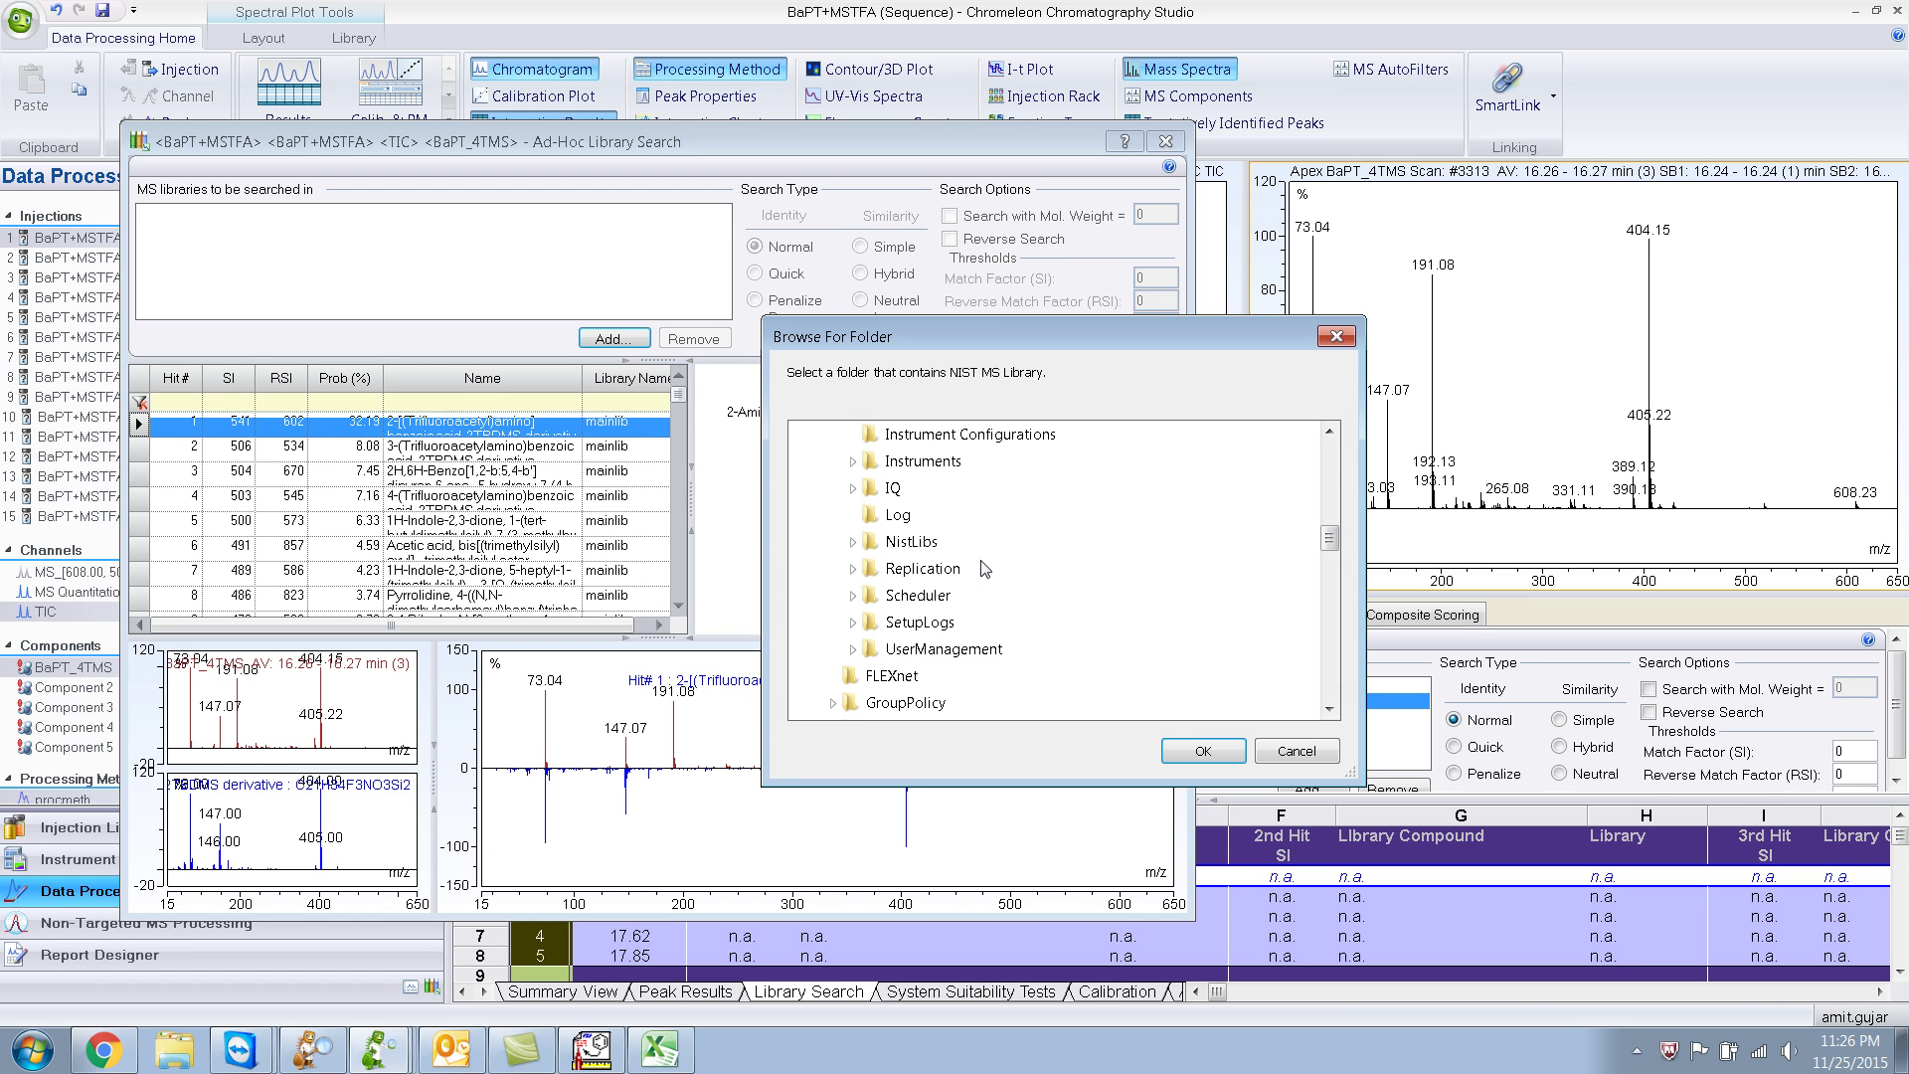
double_click(911, 548)
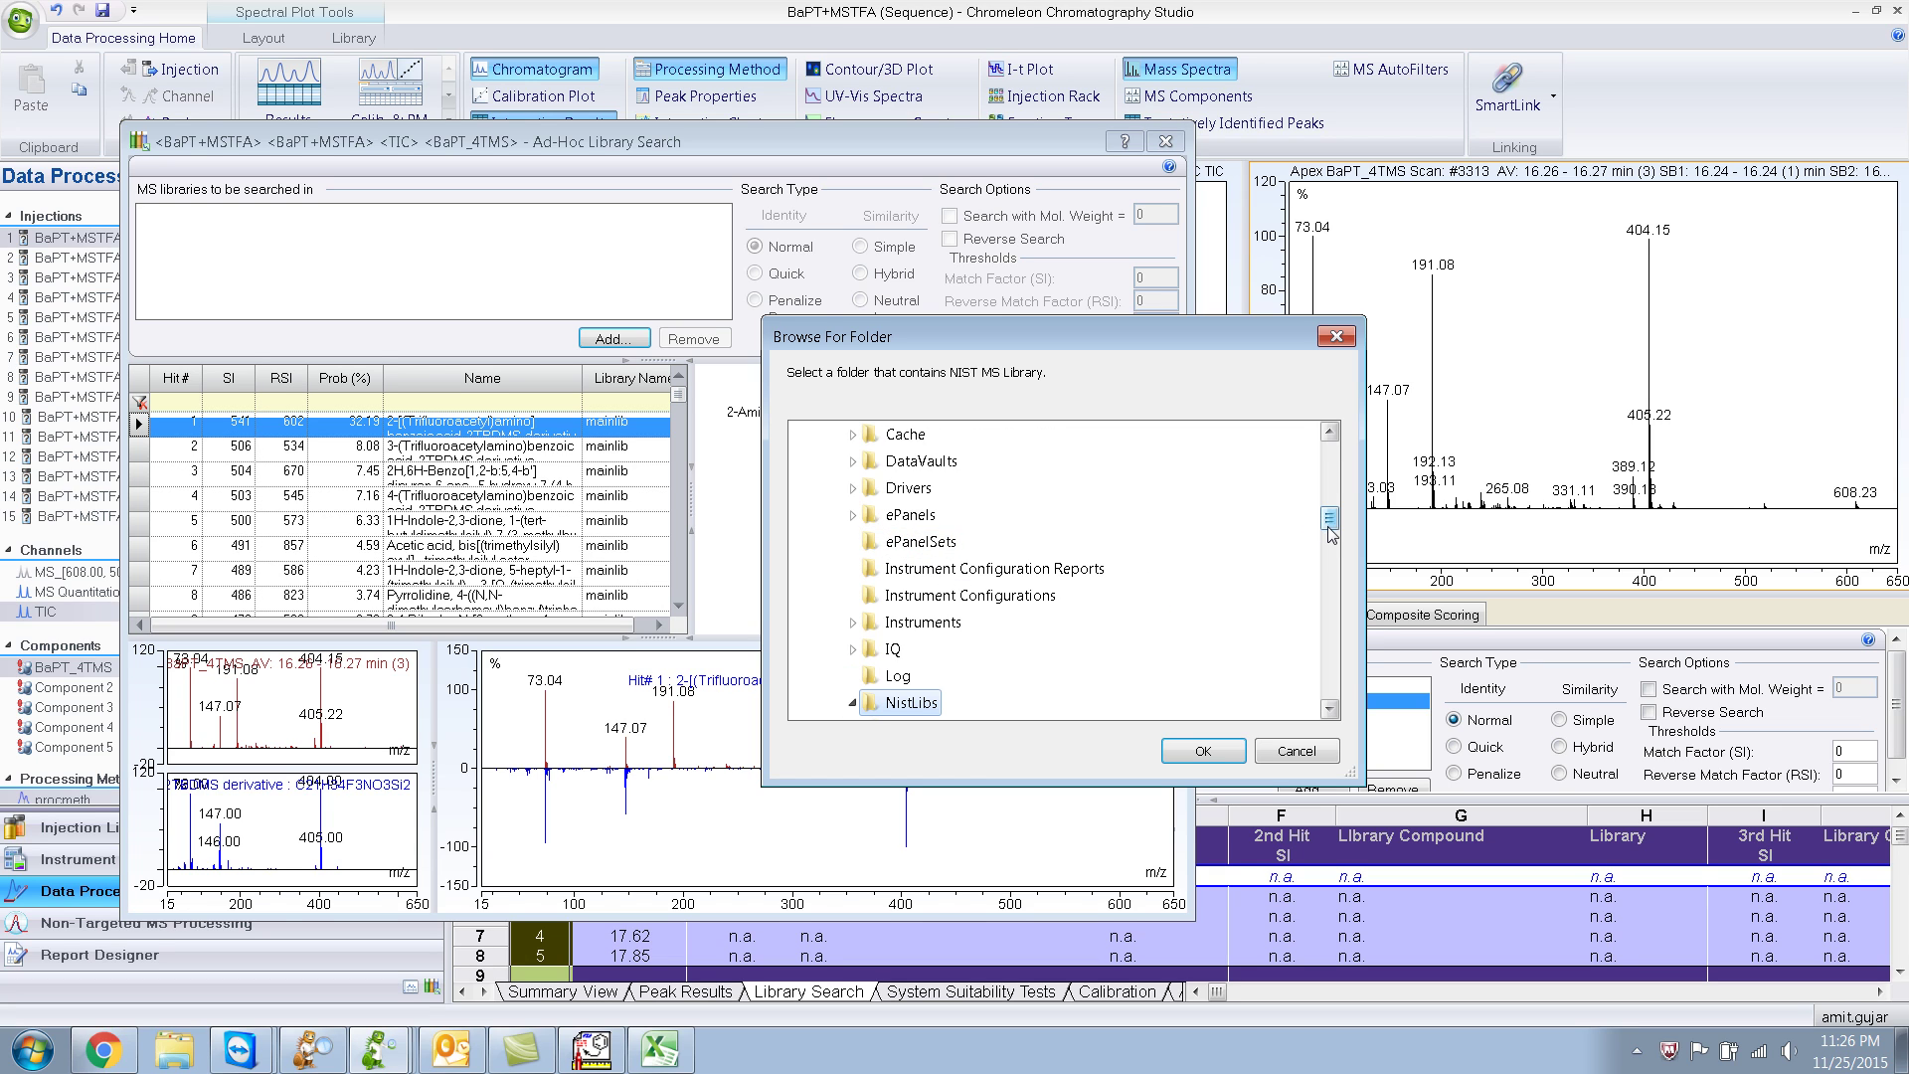
left_click_drag(1330, 525, 1332, 551)
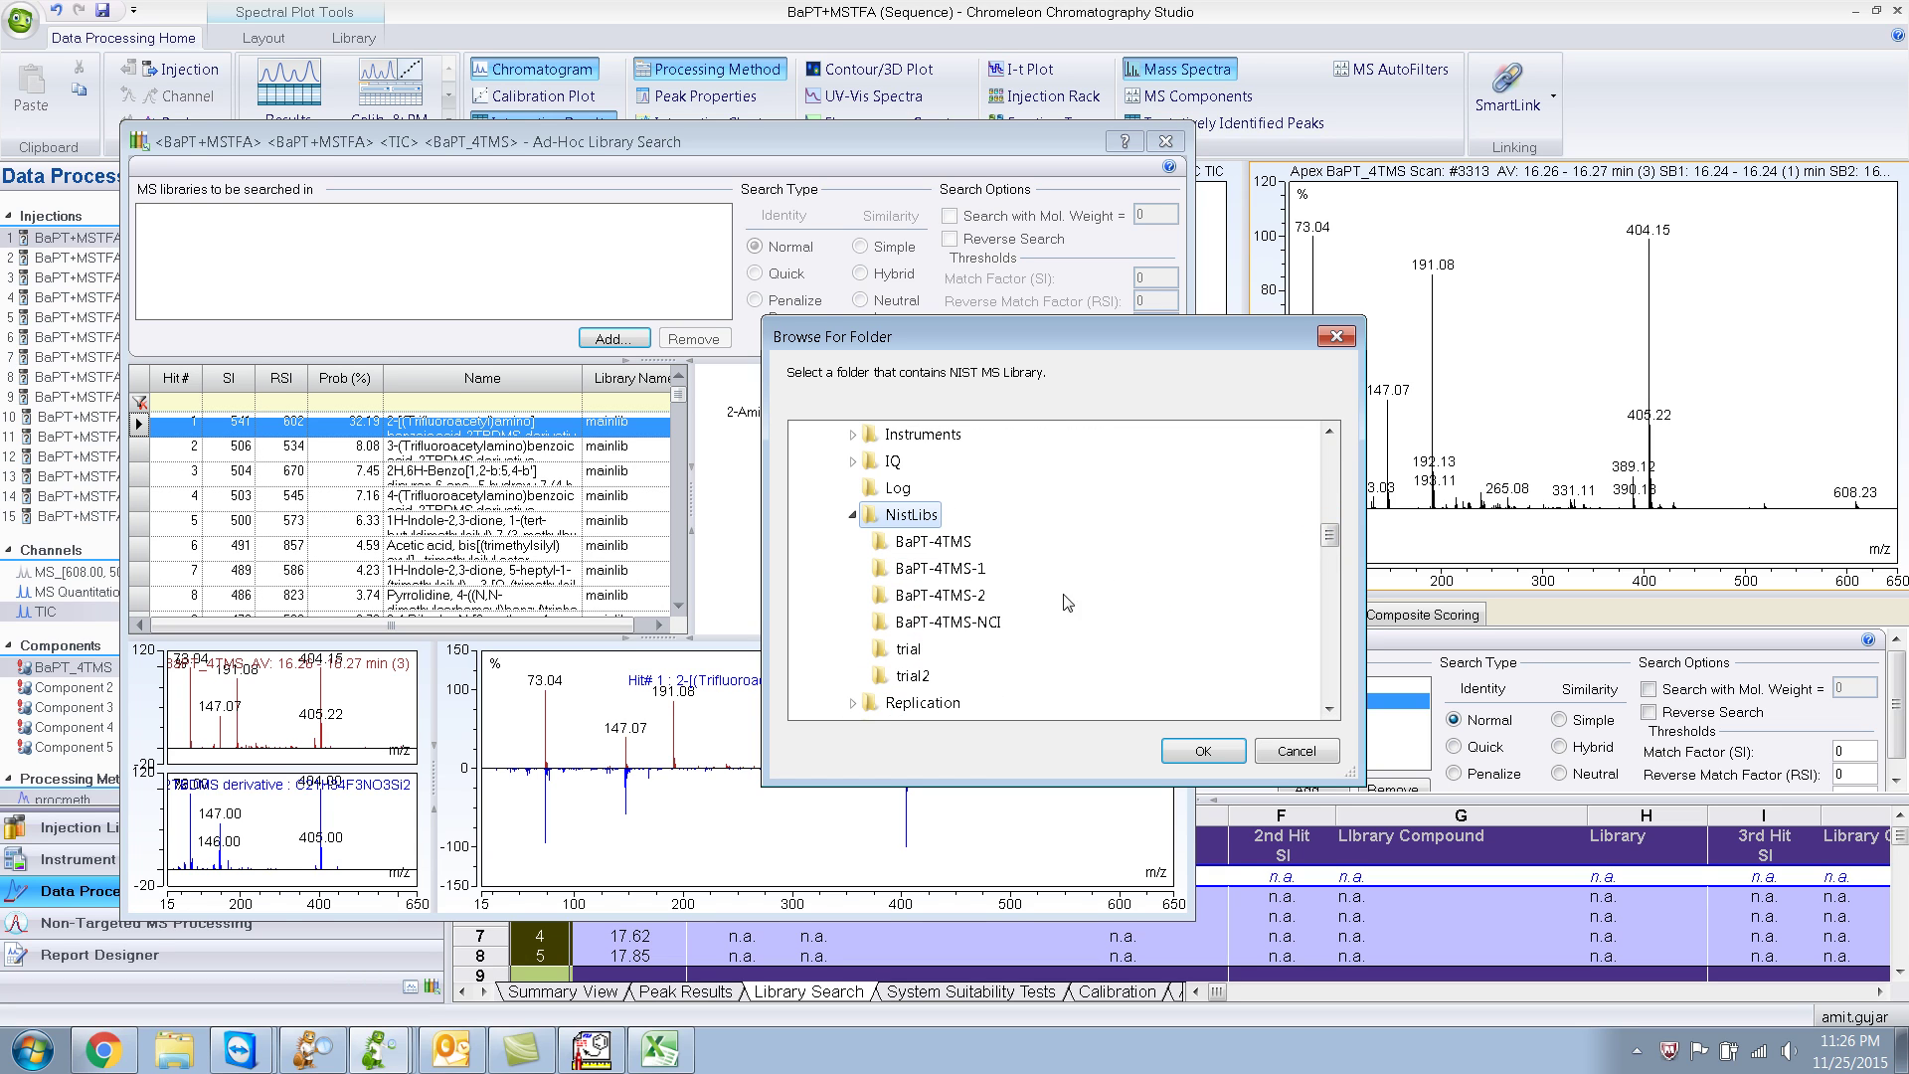
left_click(983, 603)
left_click(1166, 751)
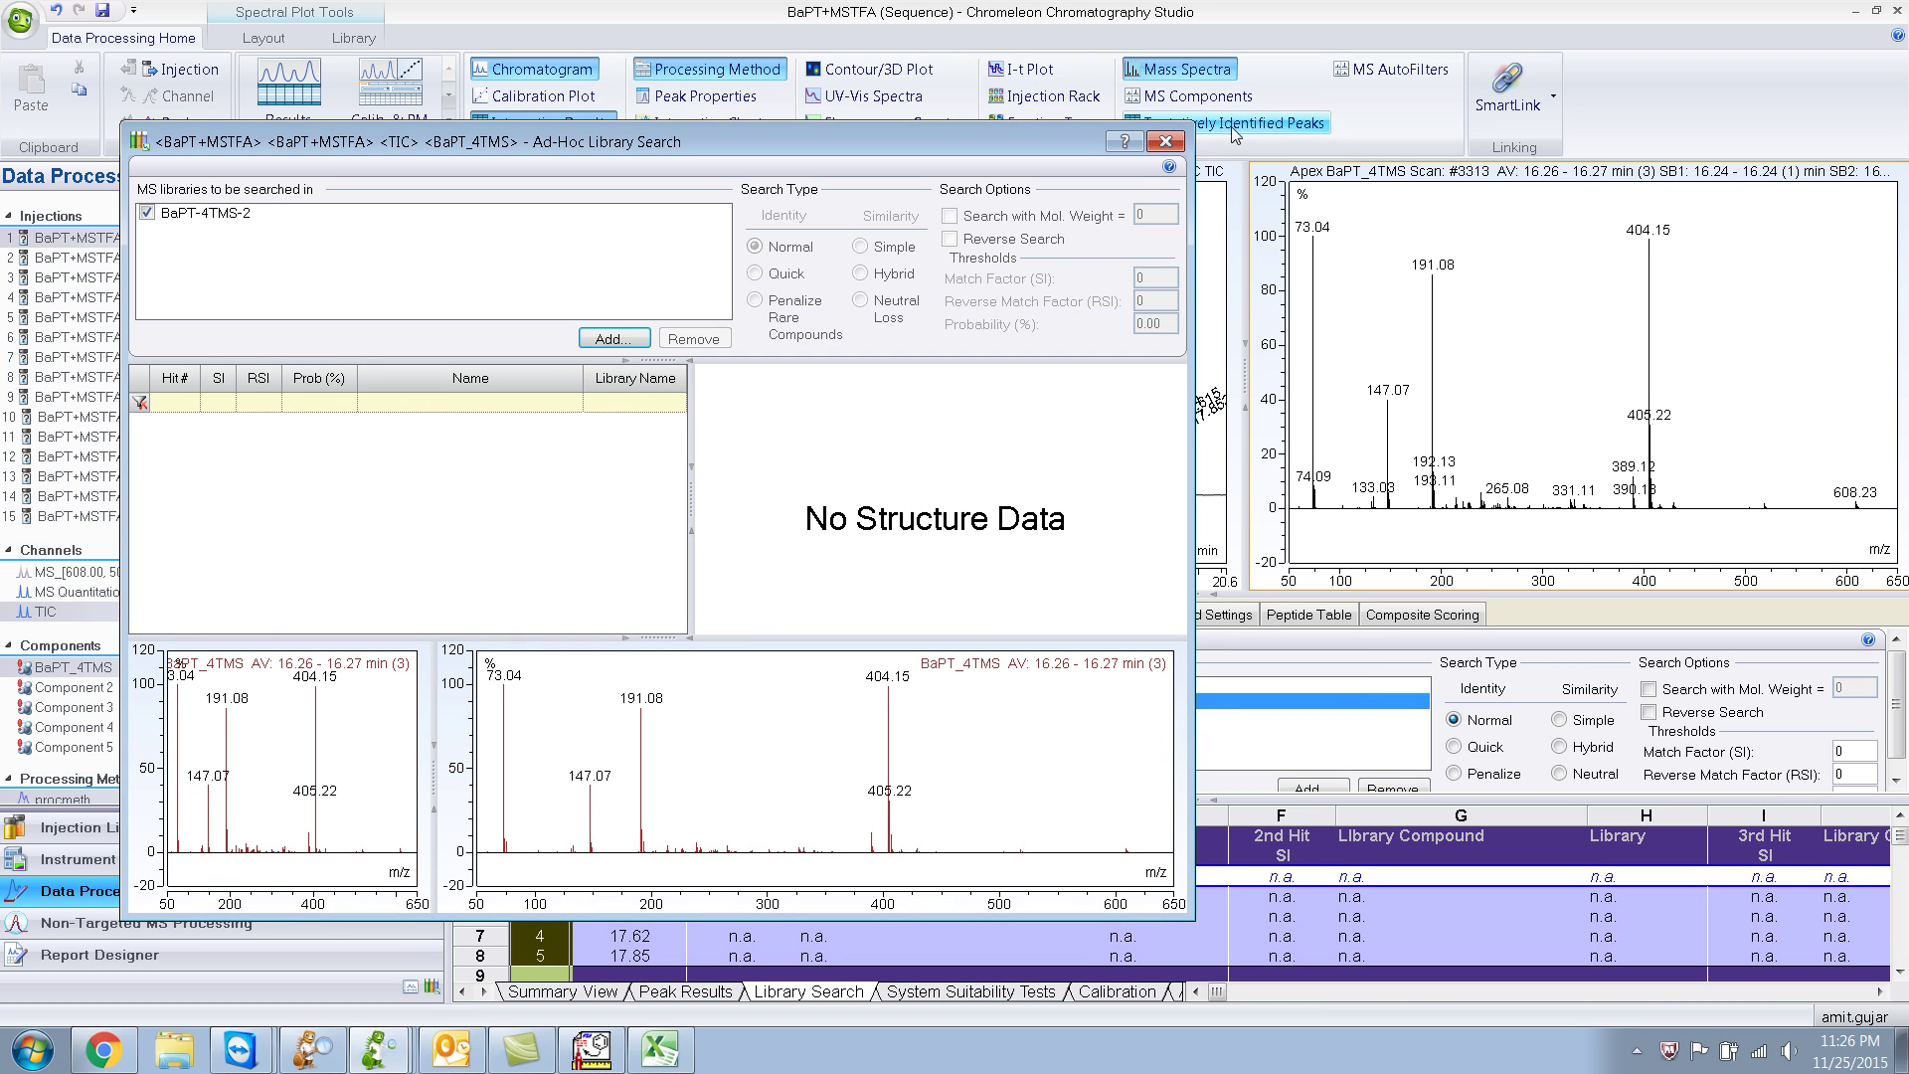
left_click(1166, 141)
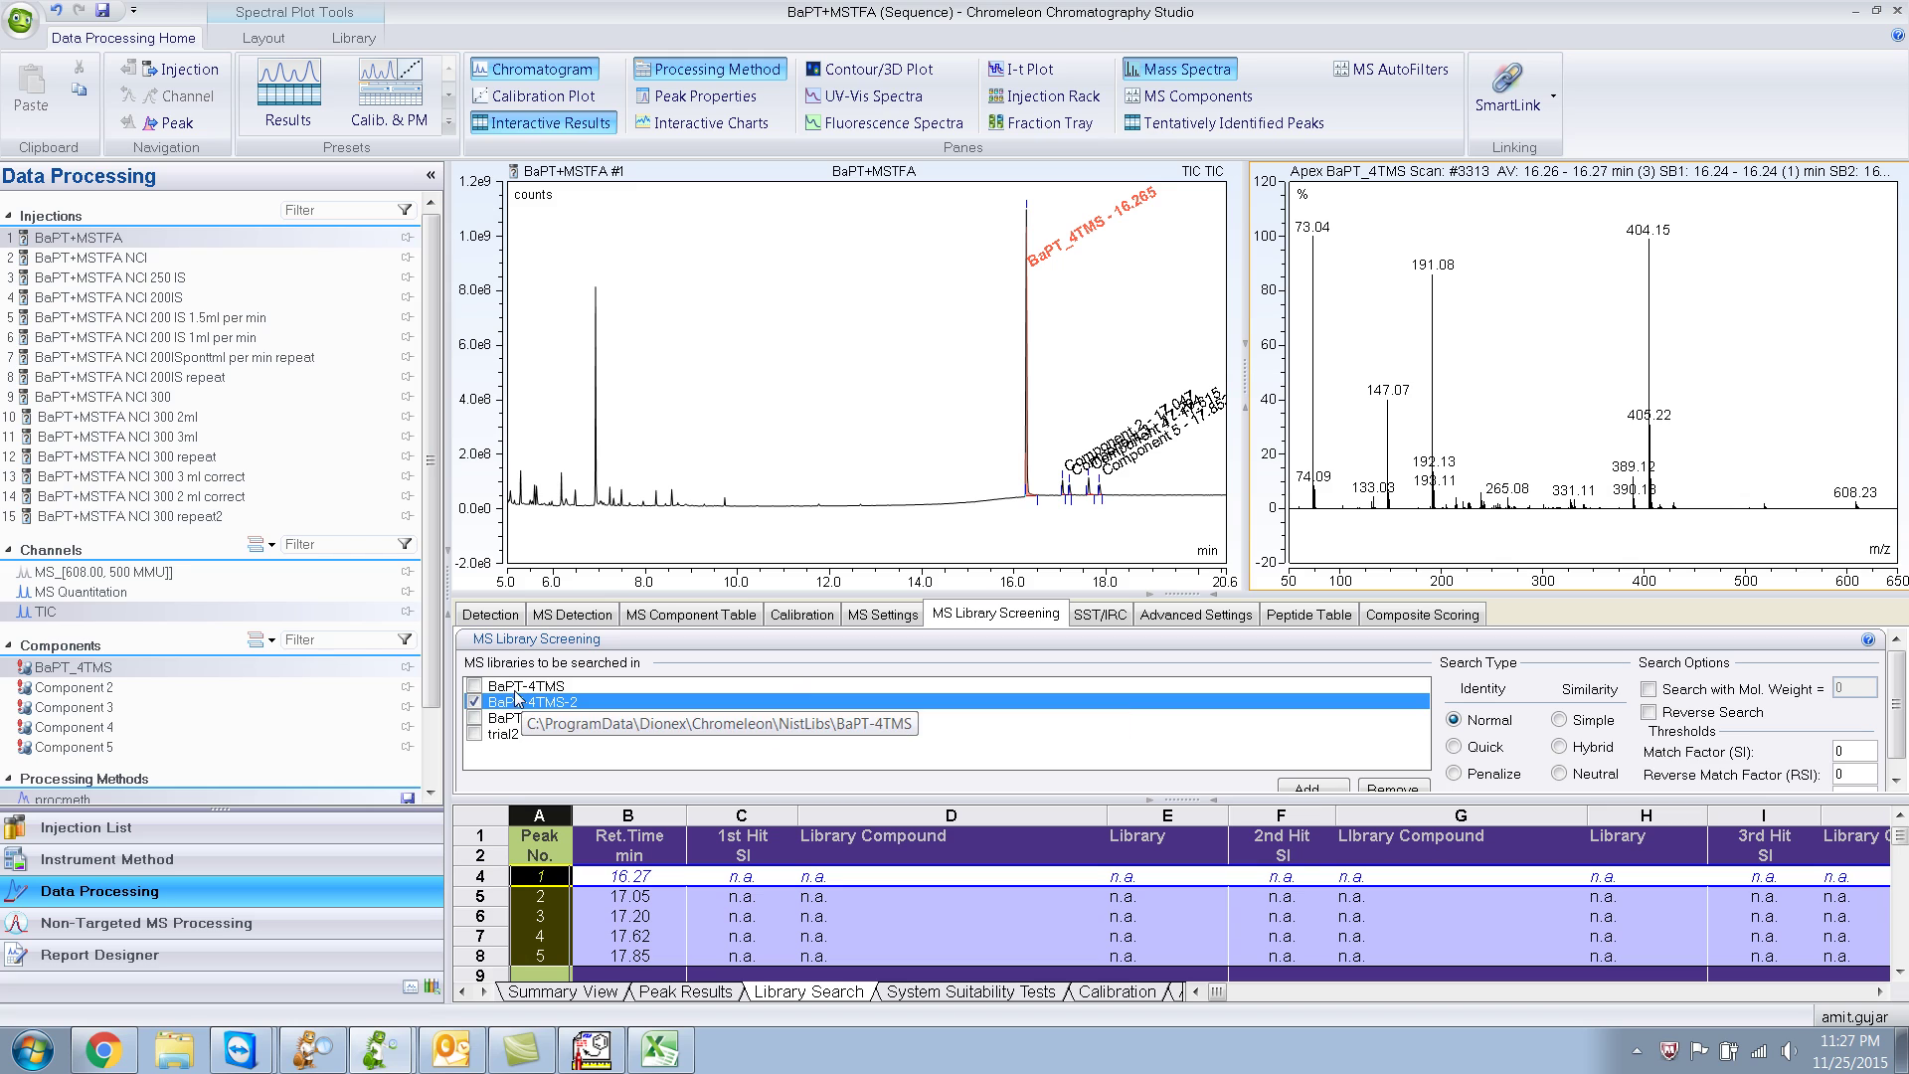
Clear BaPT-4TMS and BaPT-4TMS-2 from the screening list, then re-add only NistLibs\BaPT-4TMS-2
left_click(474, 701, "shift")
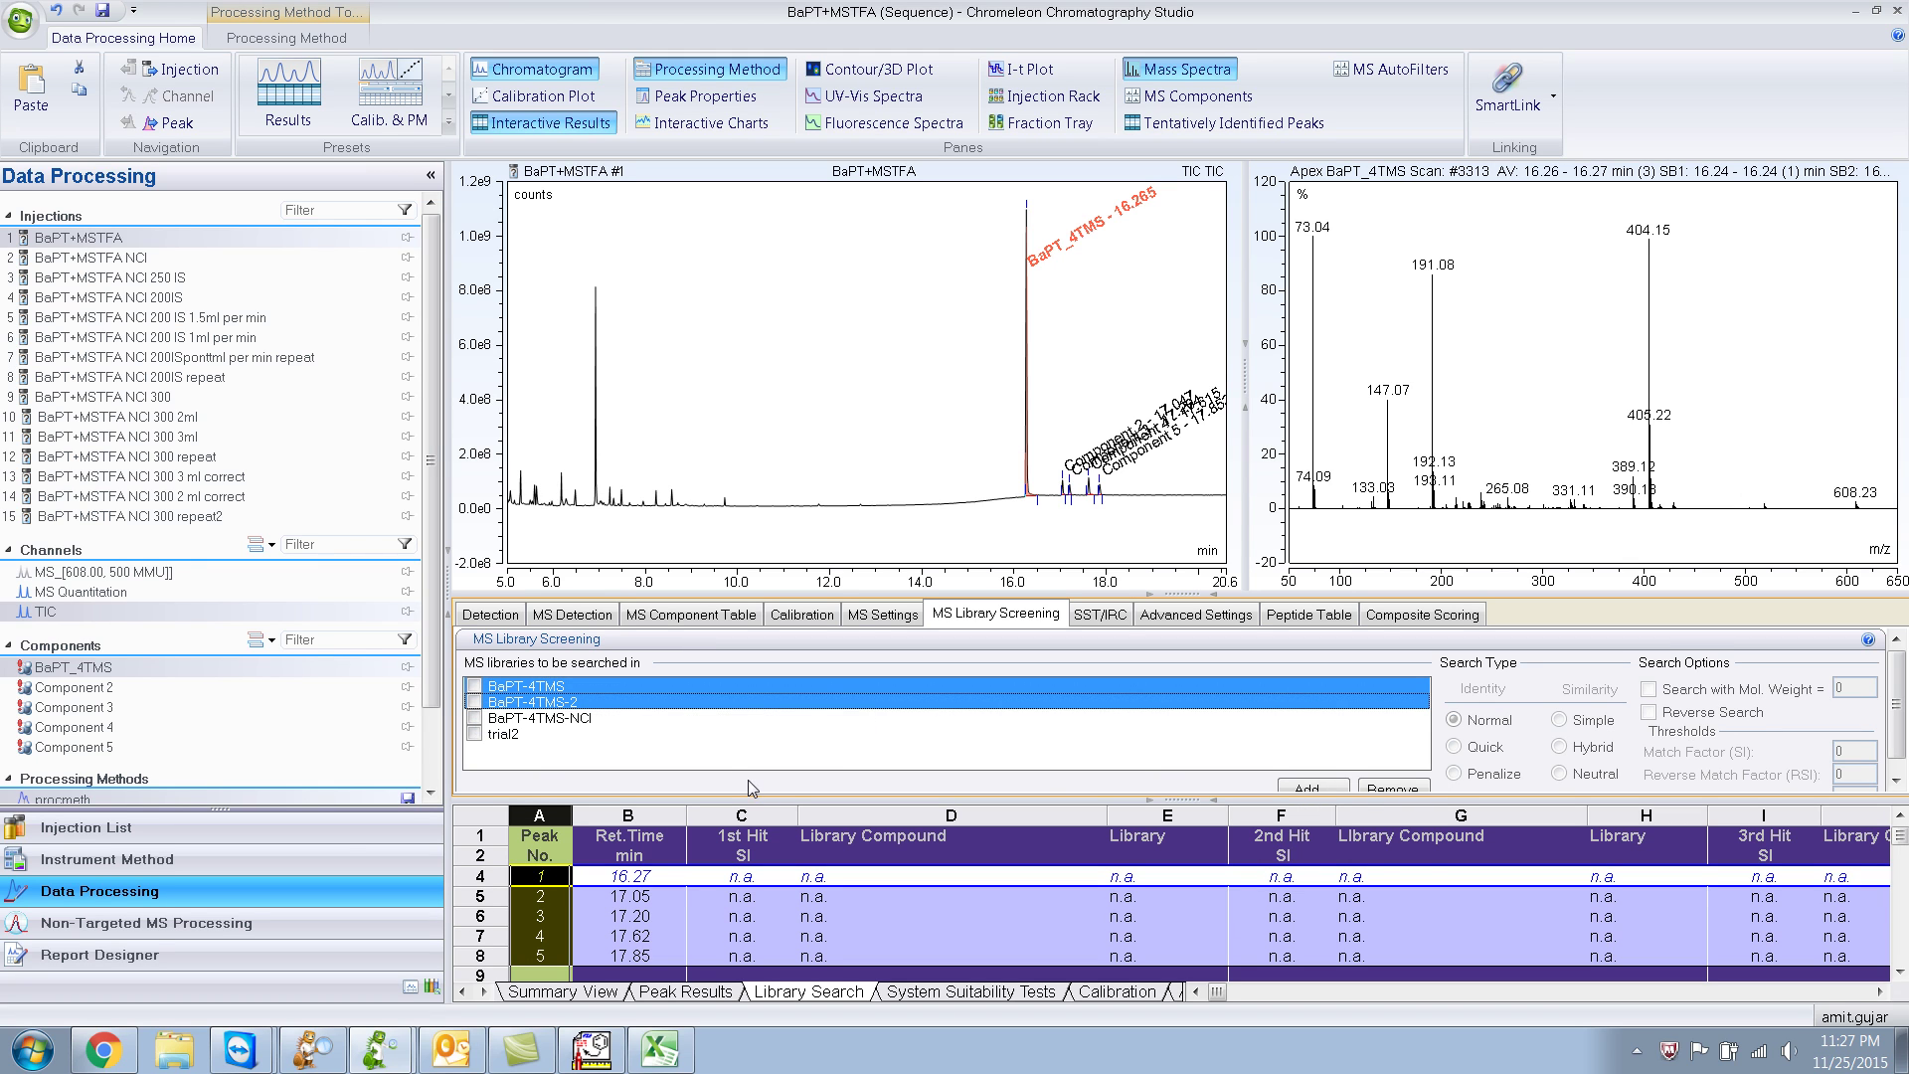
left_click(1368, 789)
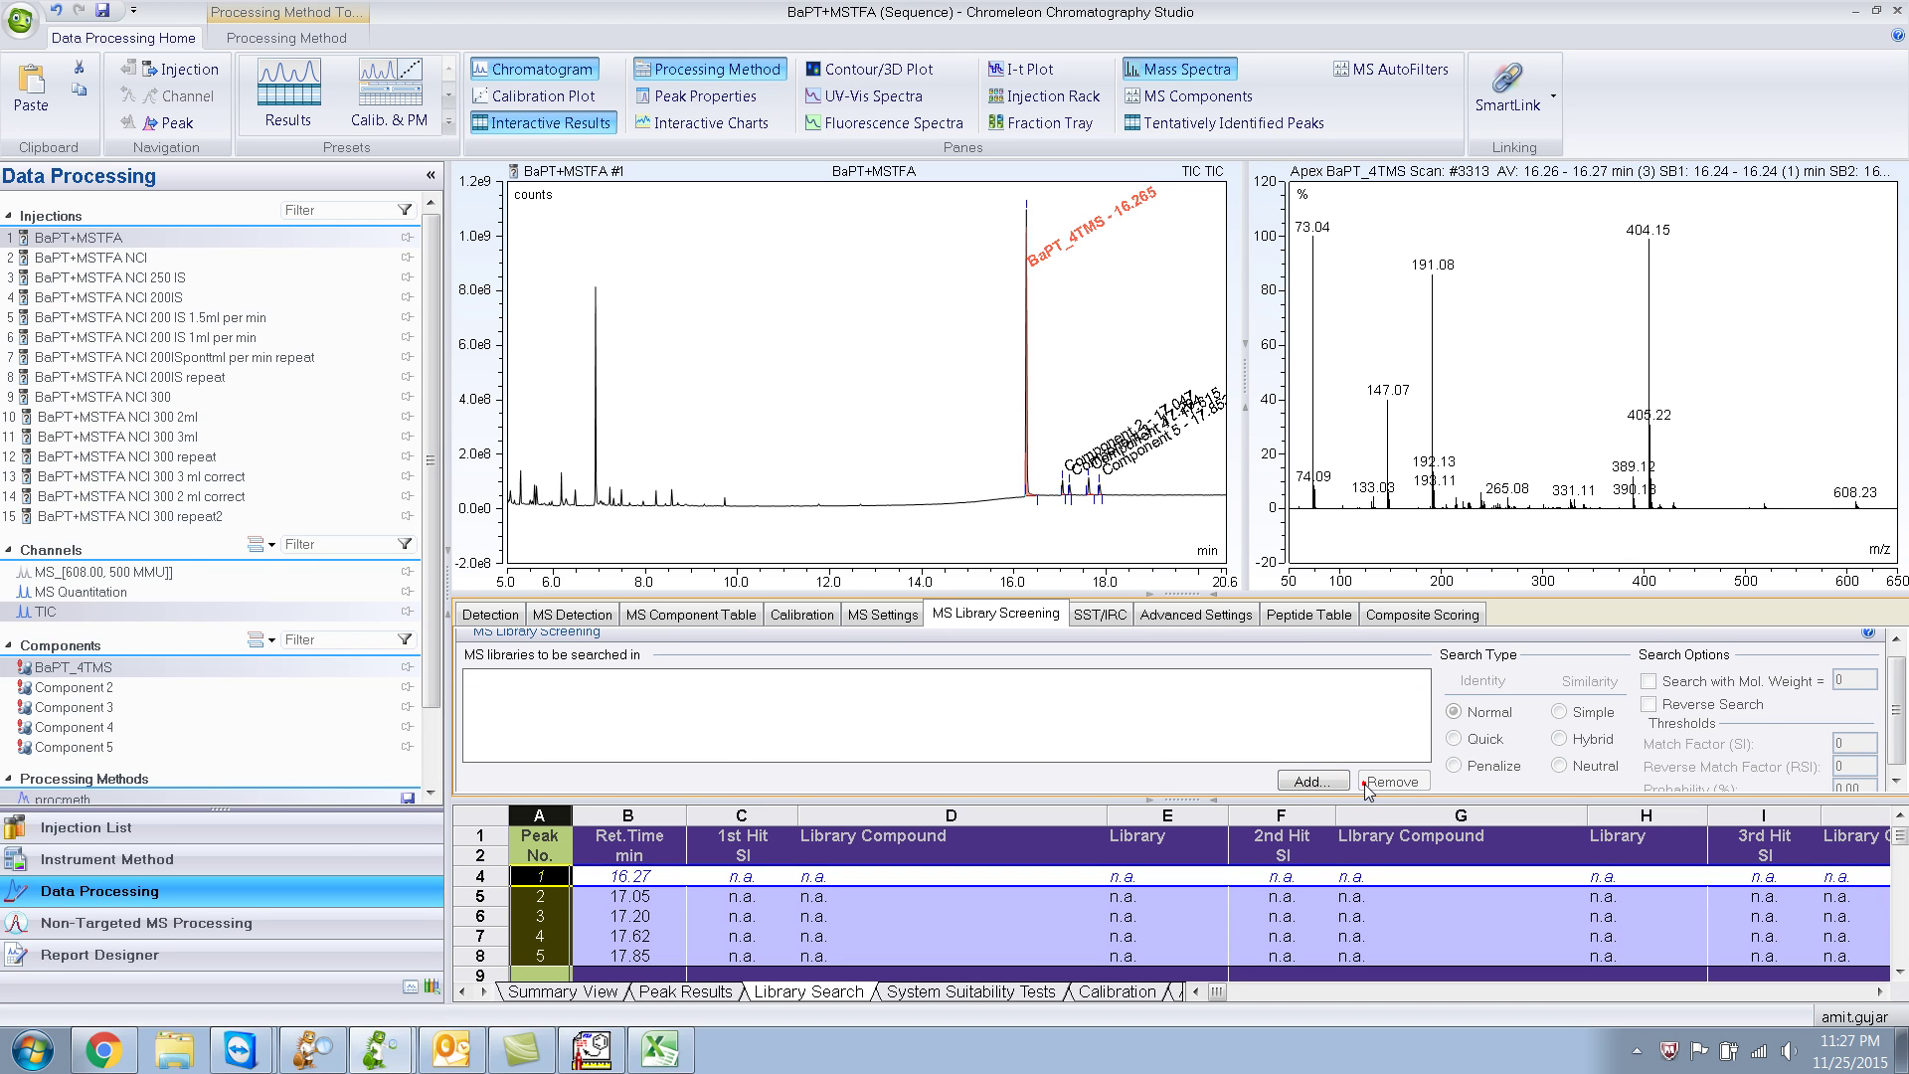
left_click(1312, 781)
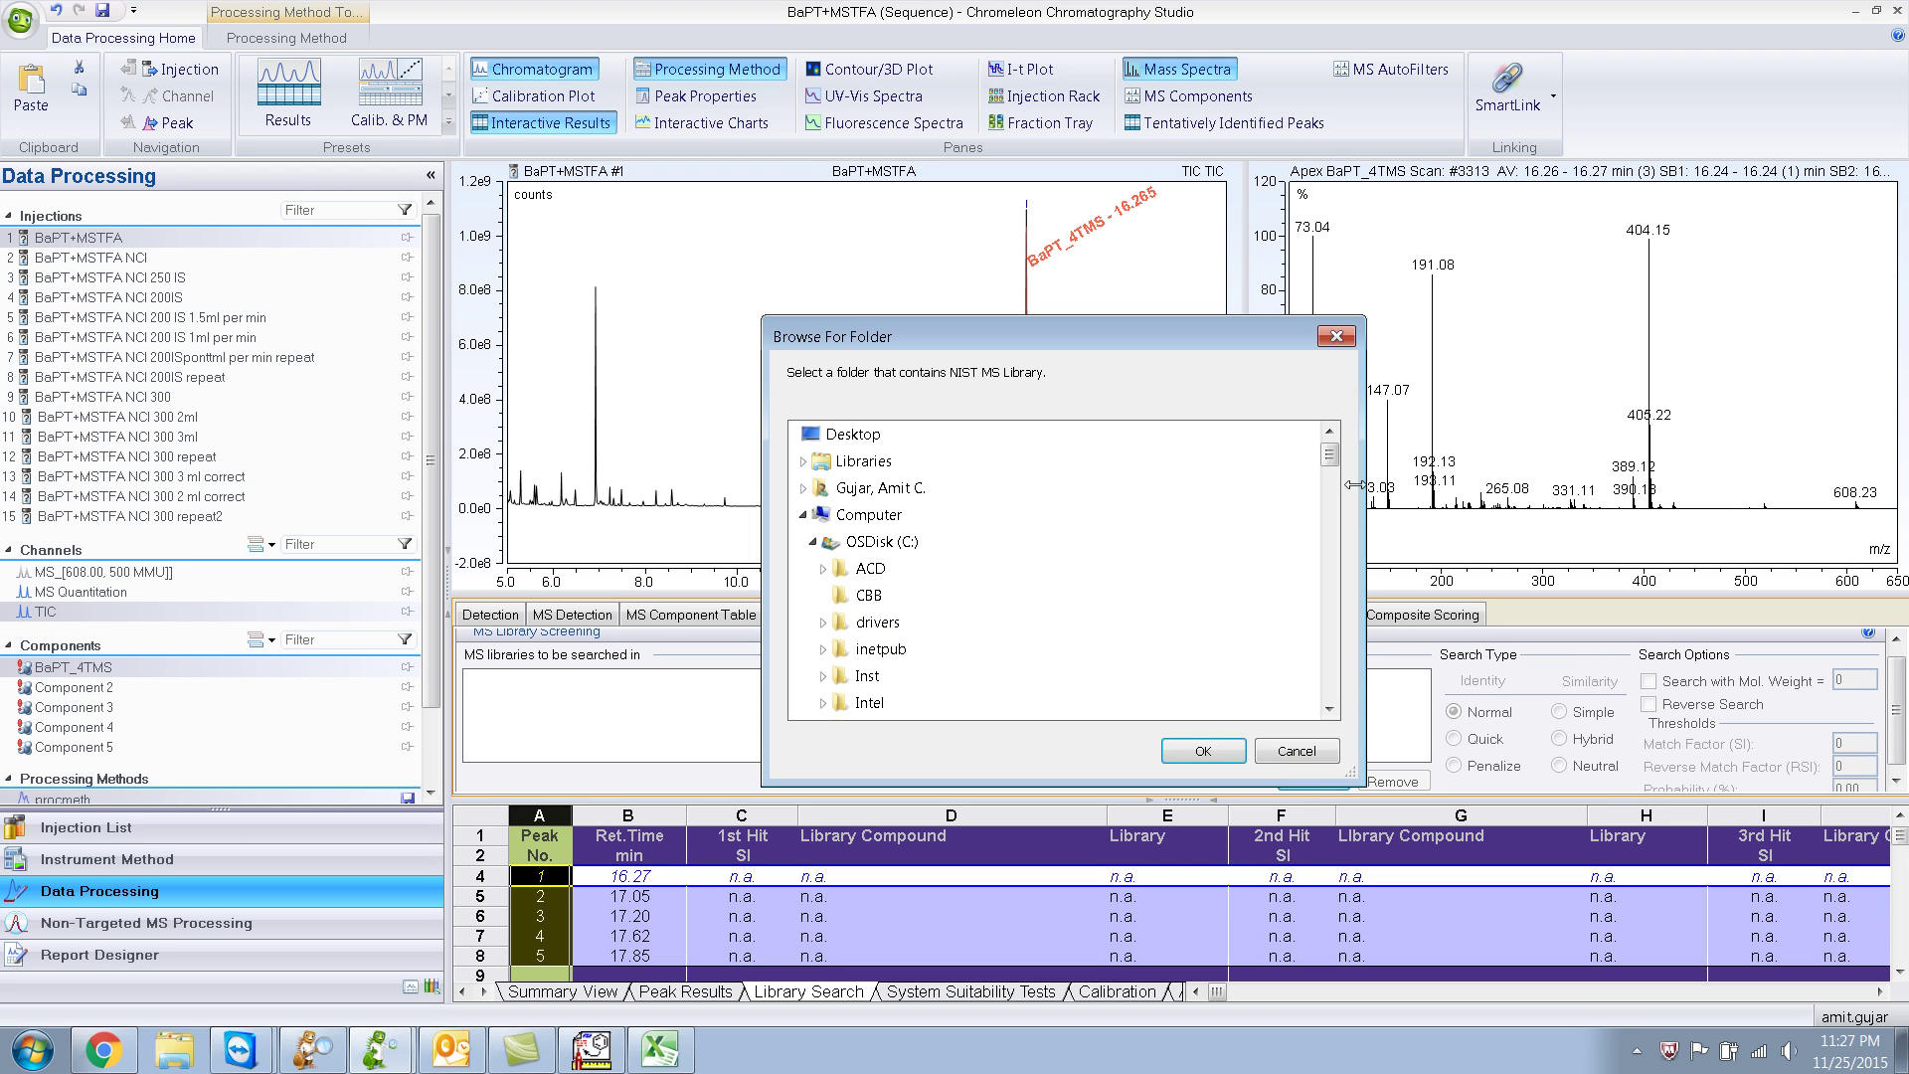
left_click_drag(1331, 457, 1333, 484)
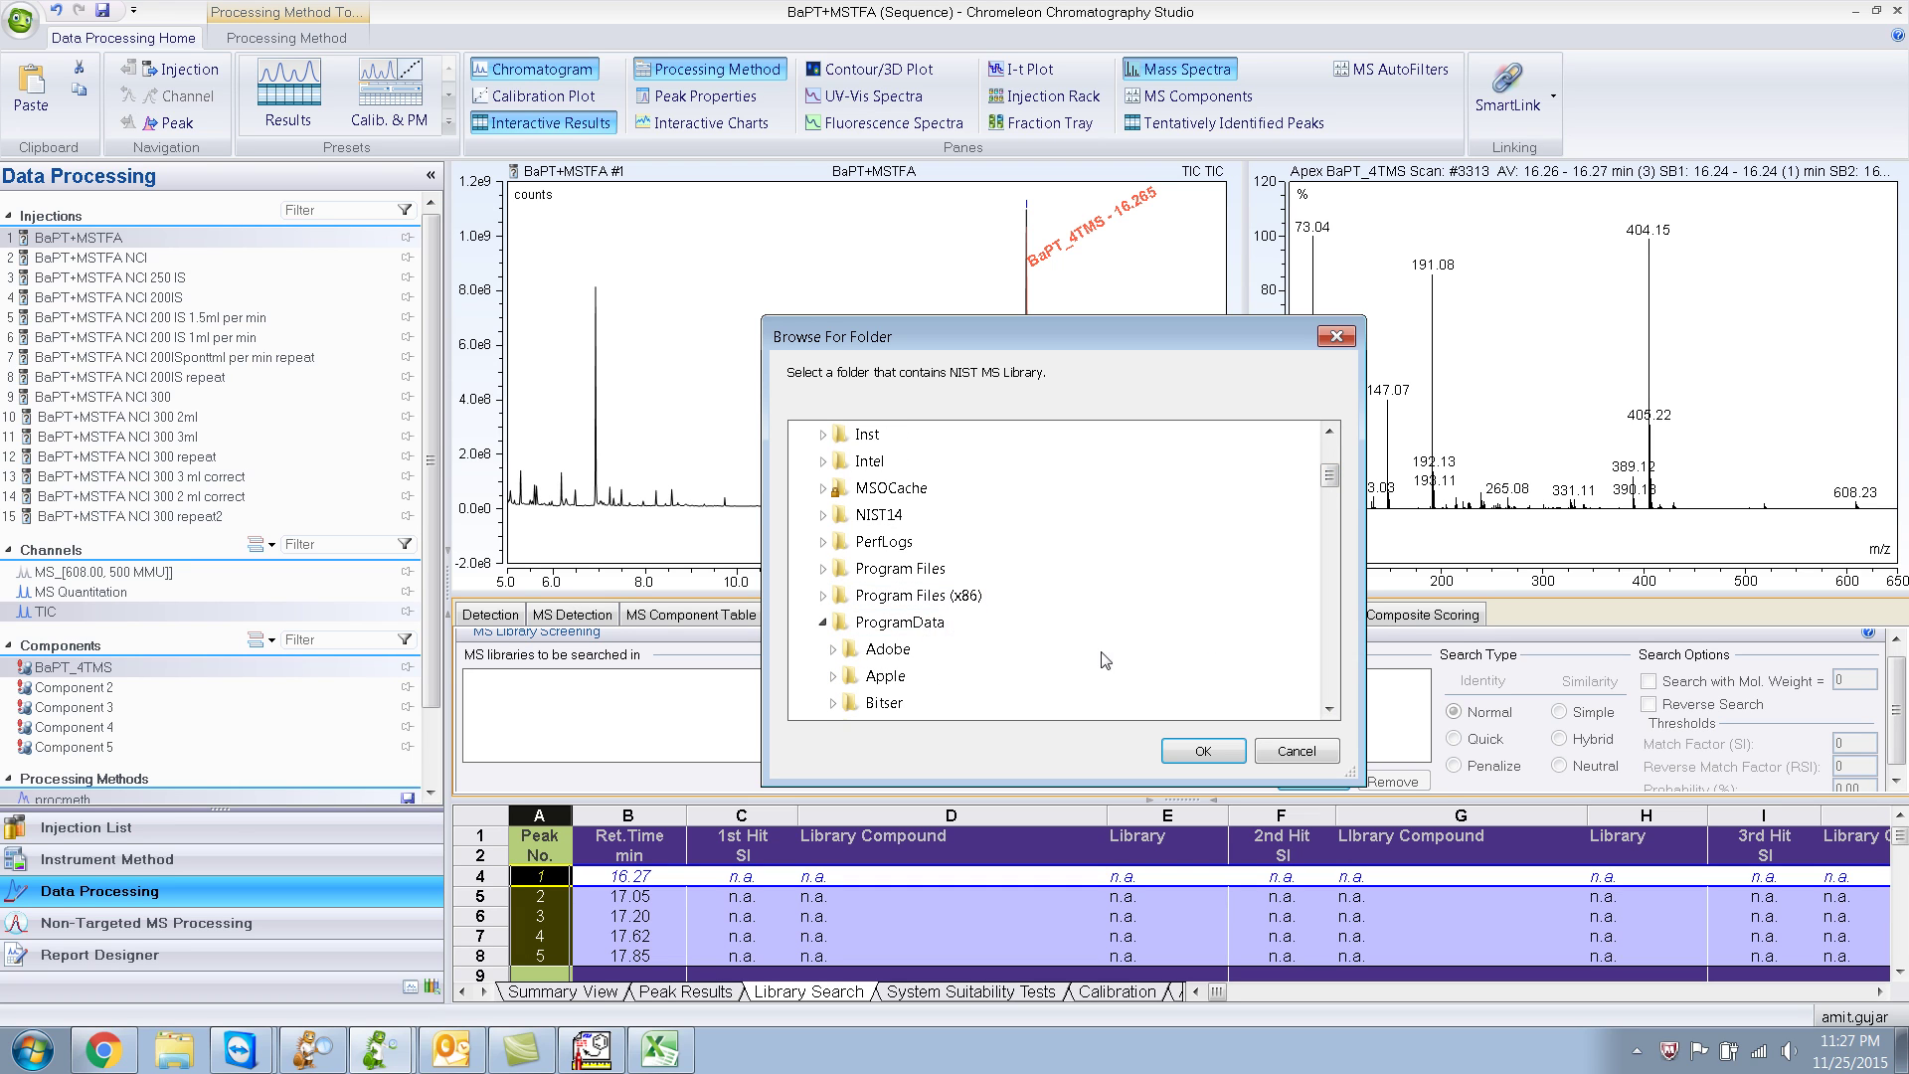
left_click_drag(1331, 488, 1333, 502)
left_click(889, 623)
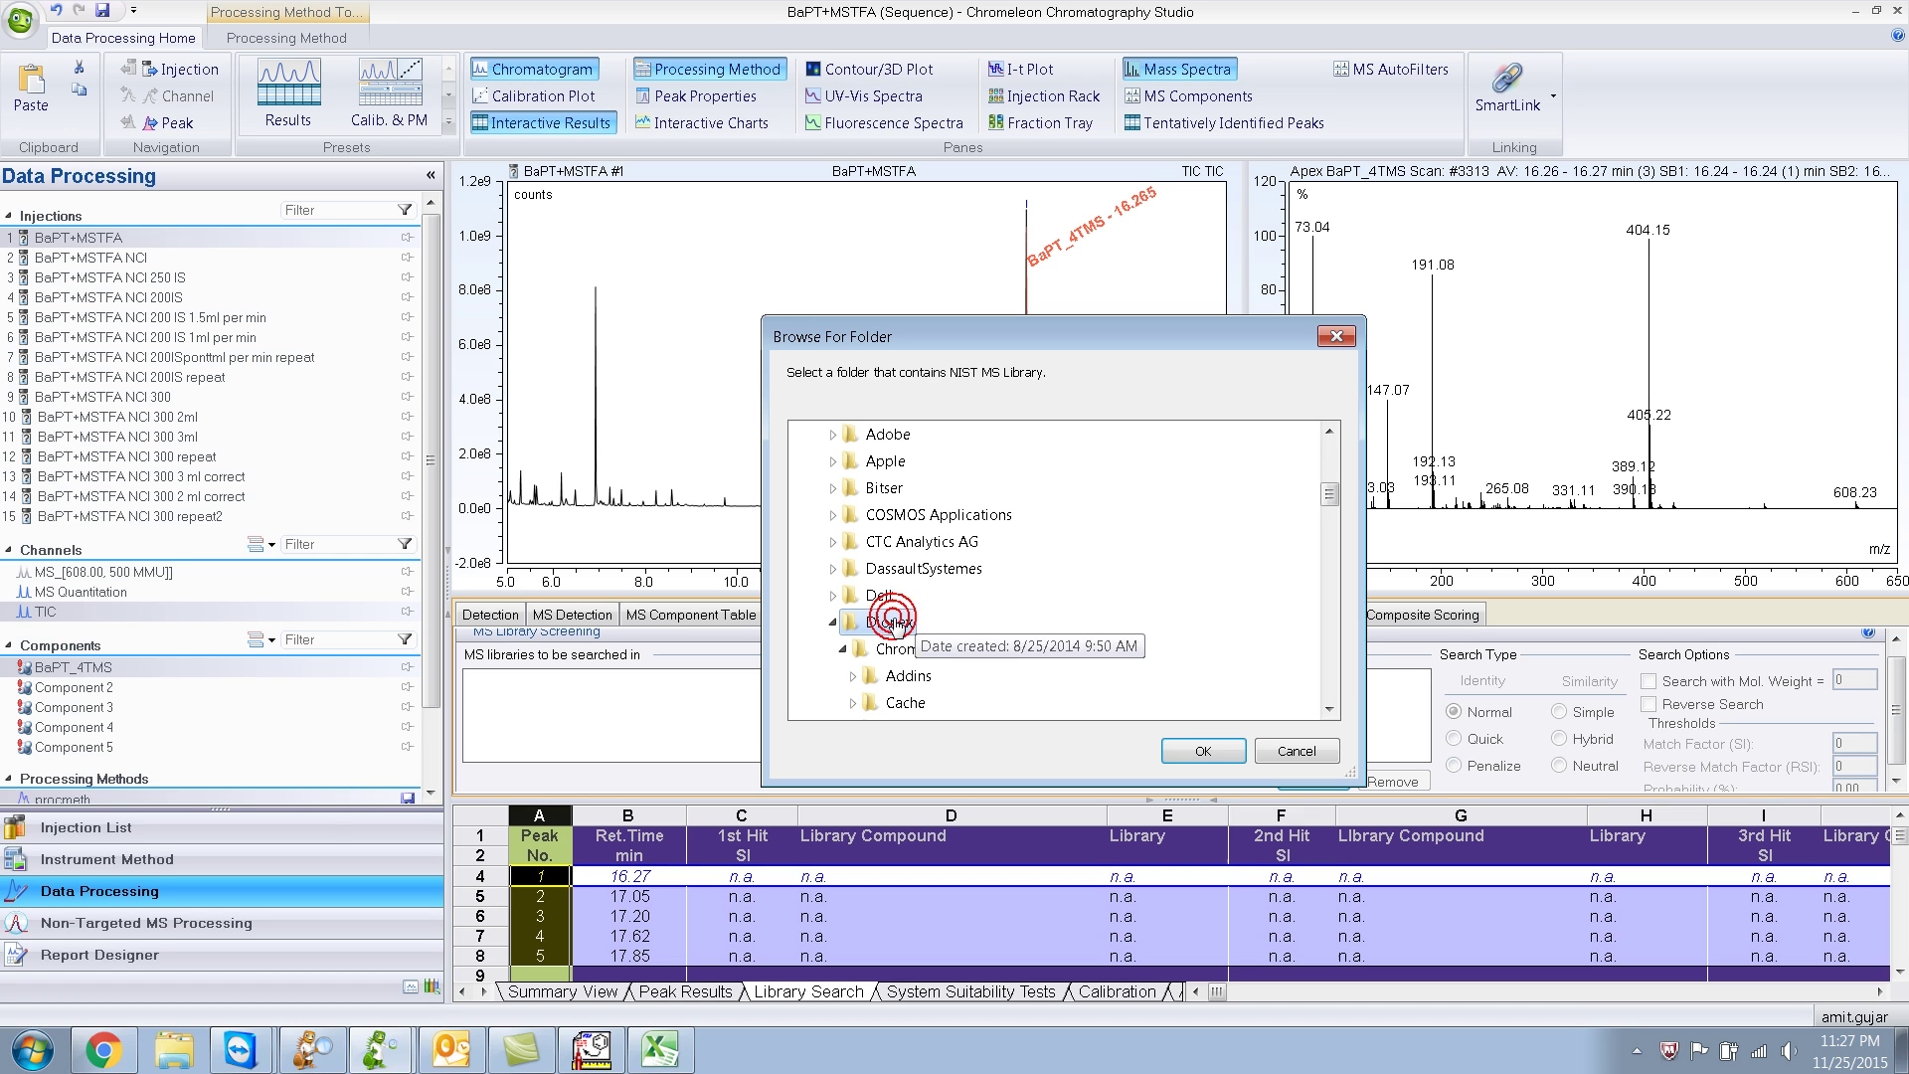
left_click_drag(1332, 495, 1333, 530)
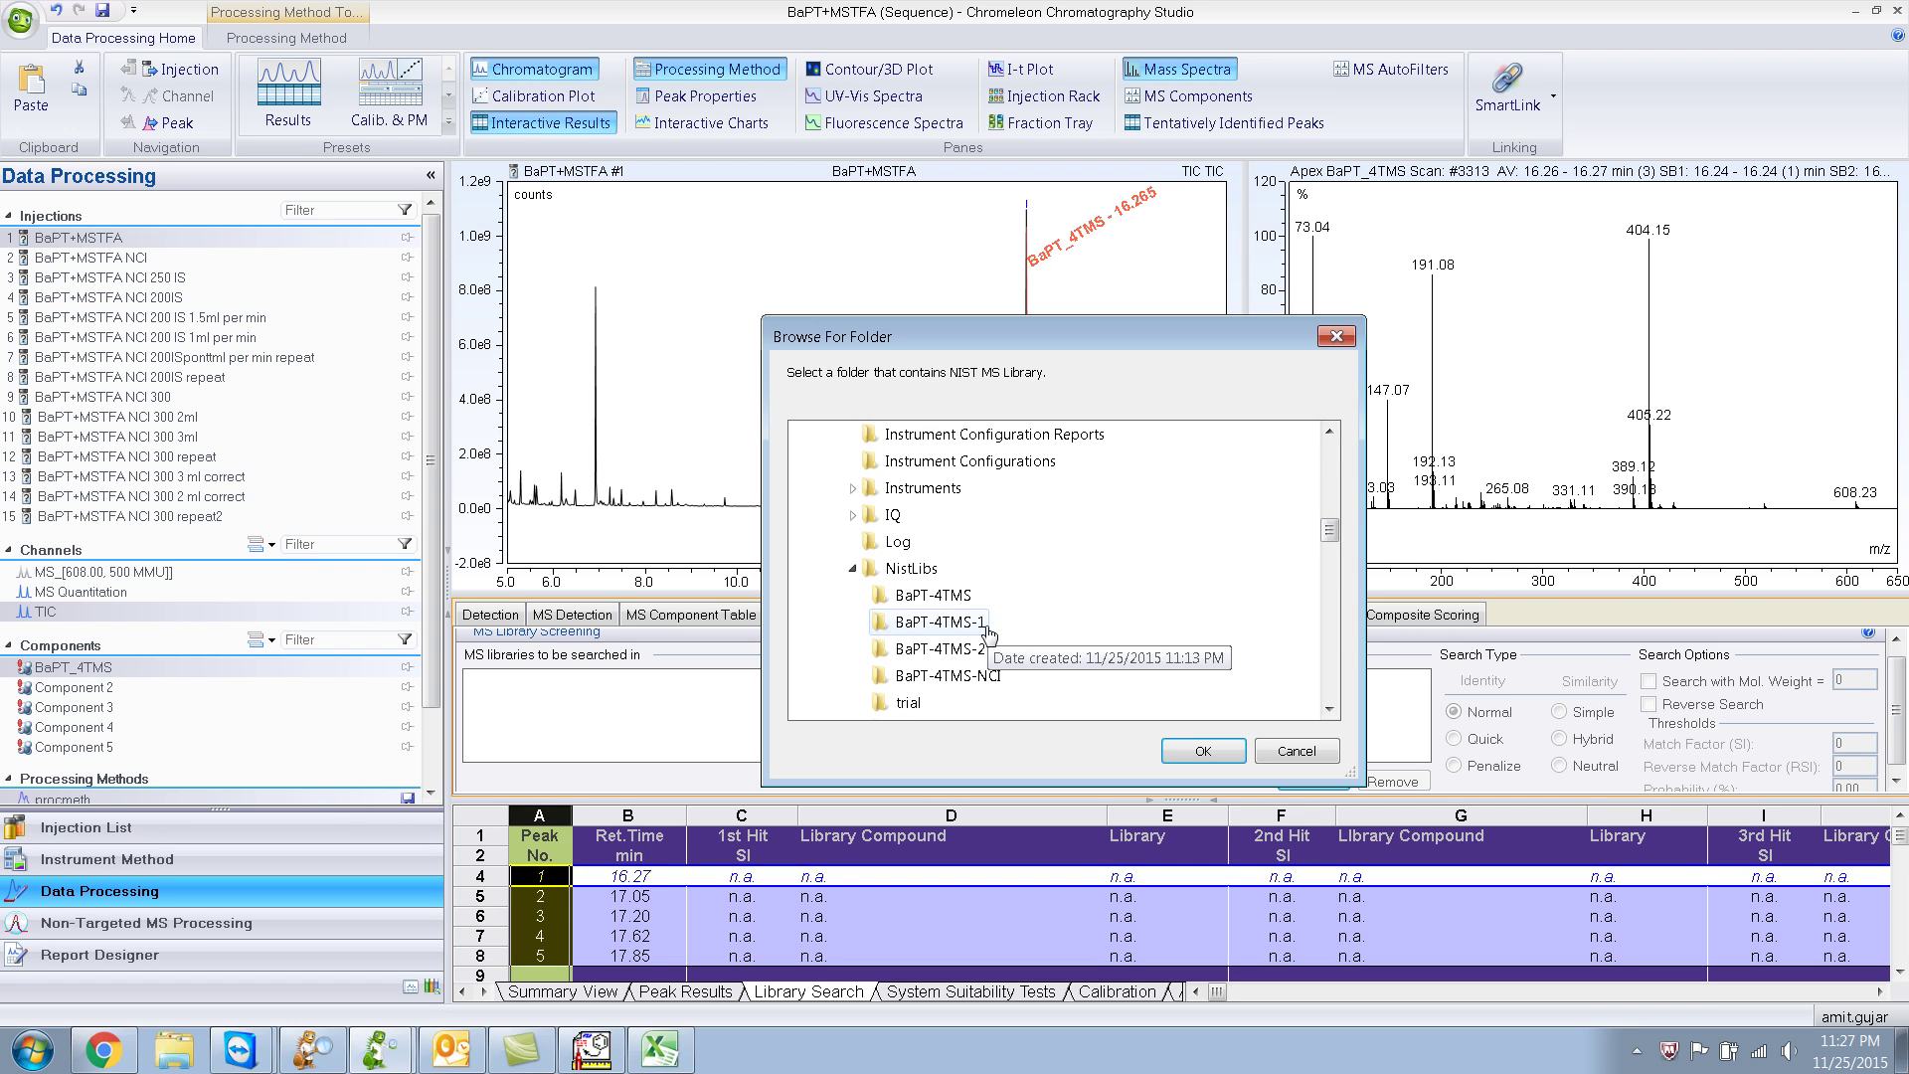
left_click(974, 649)
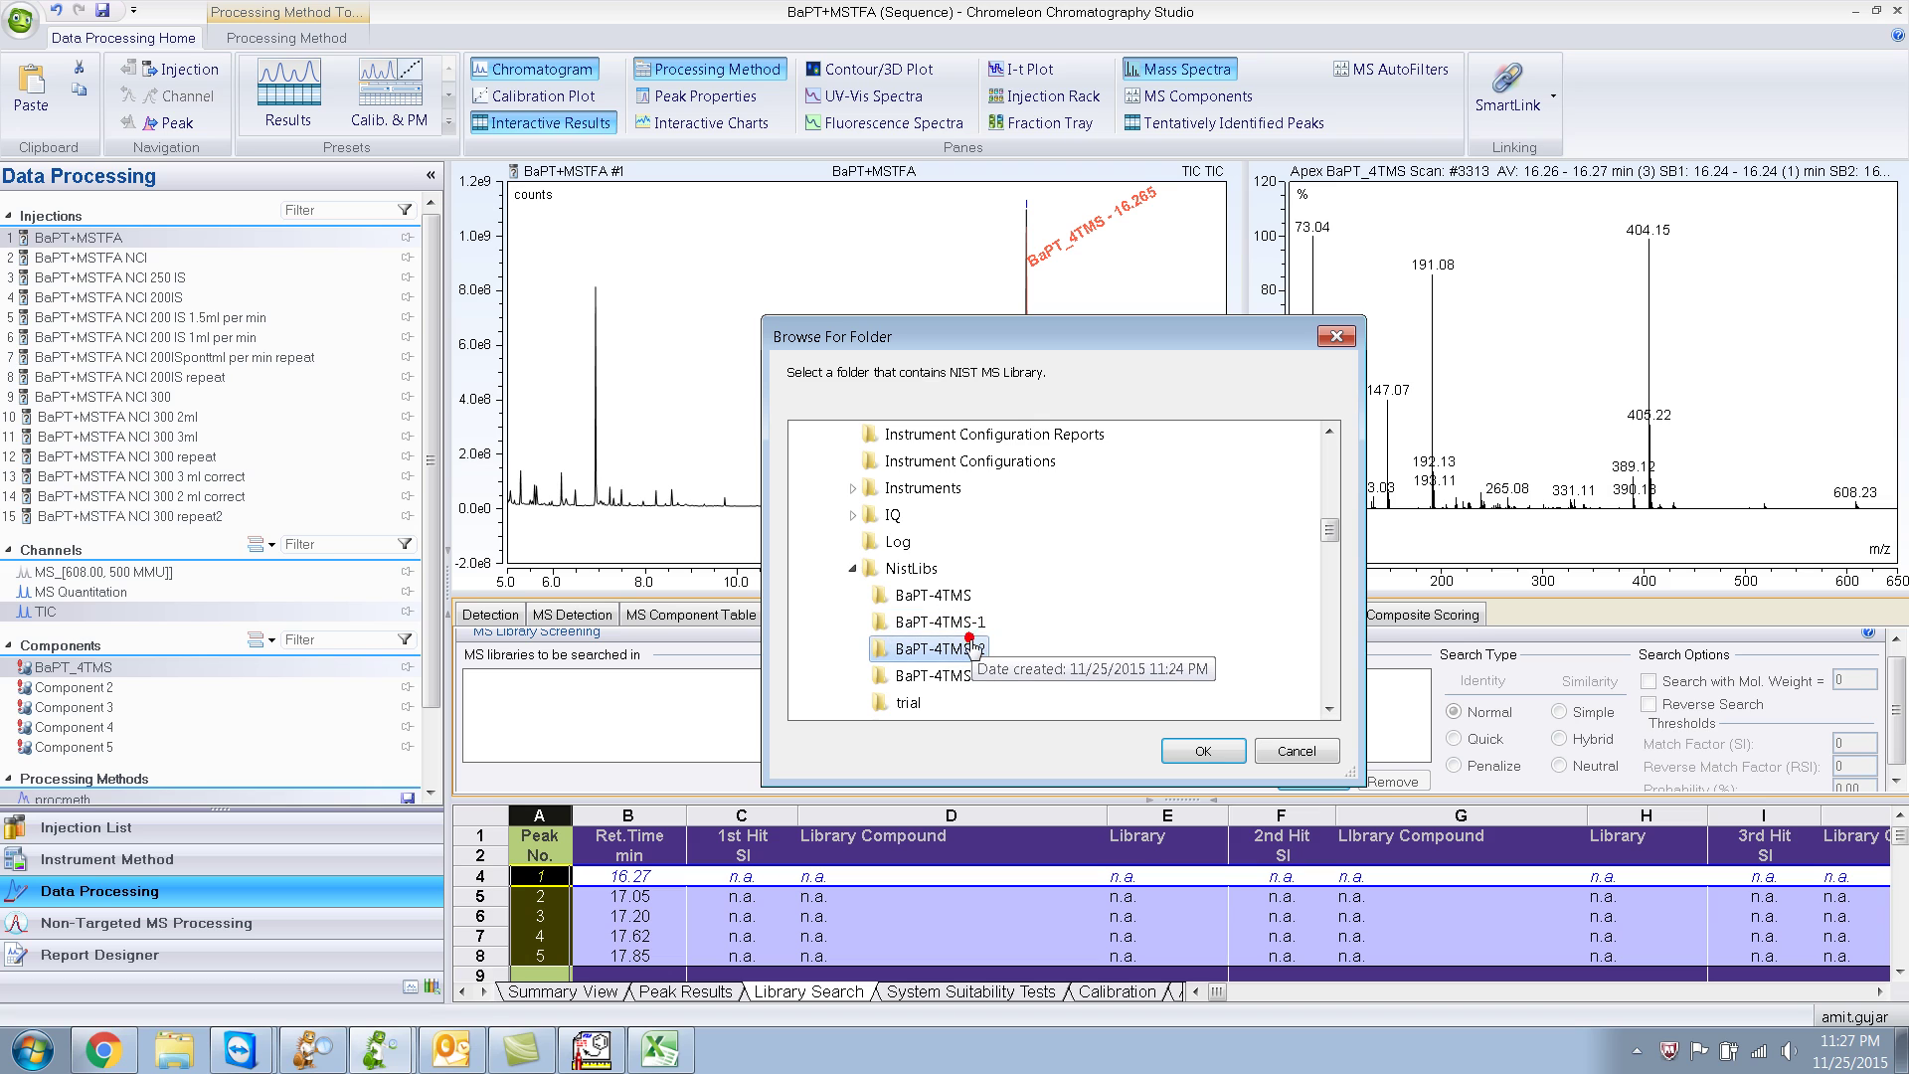
left_click(1190, 755)
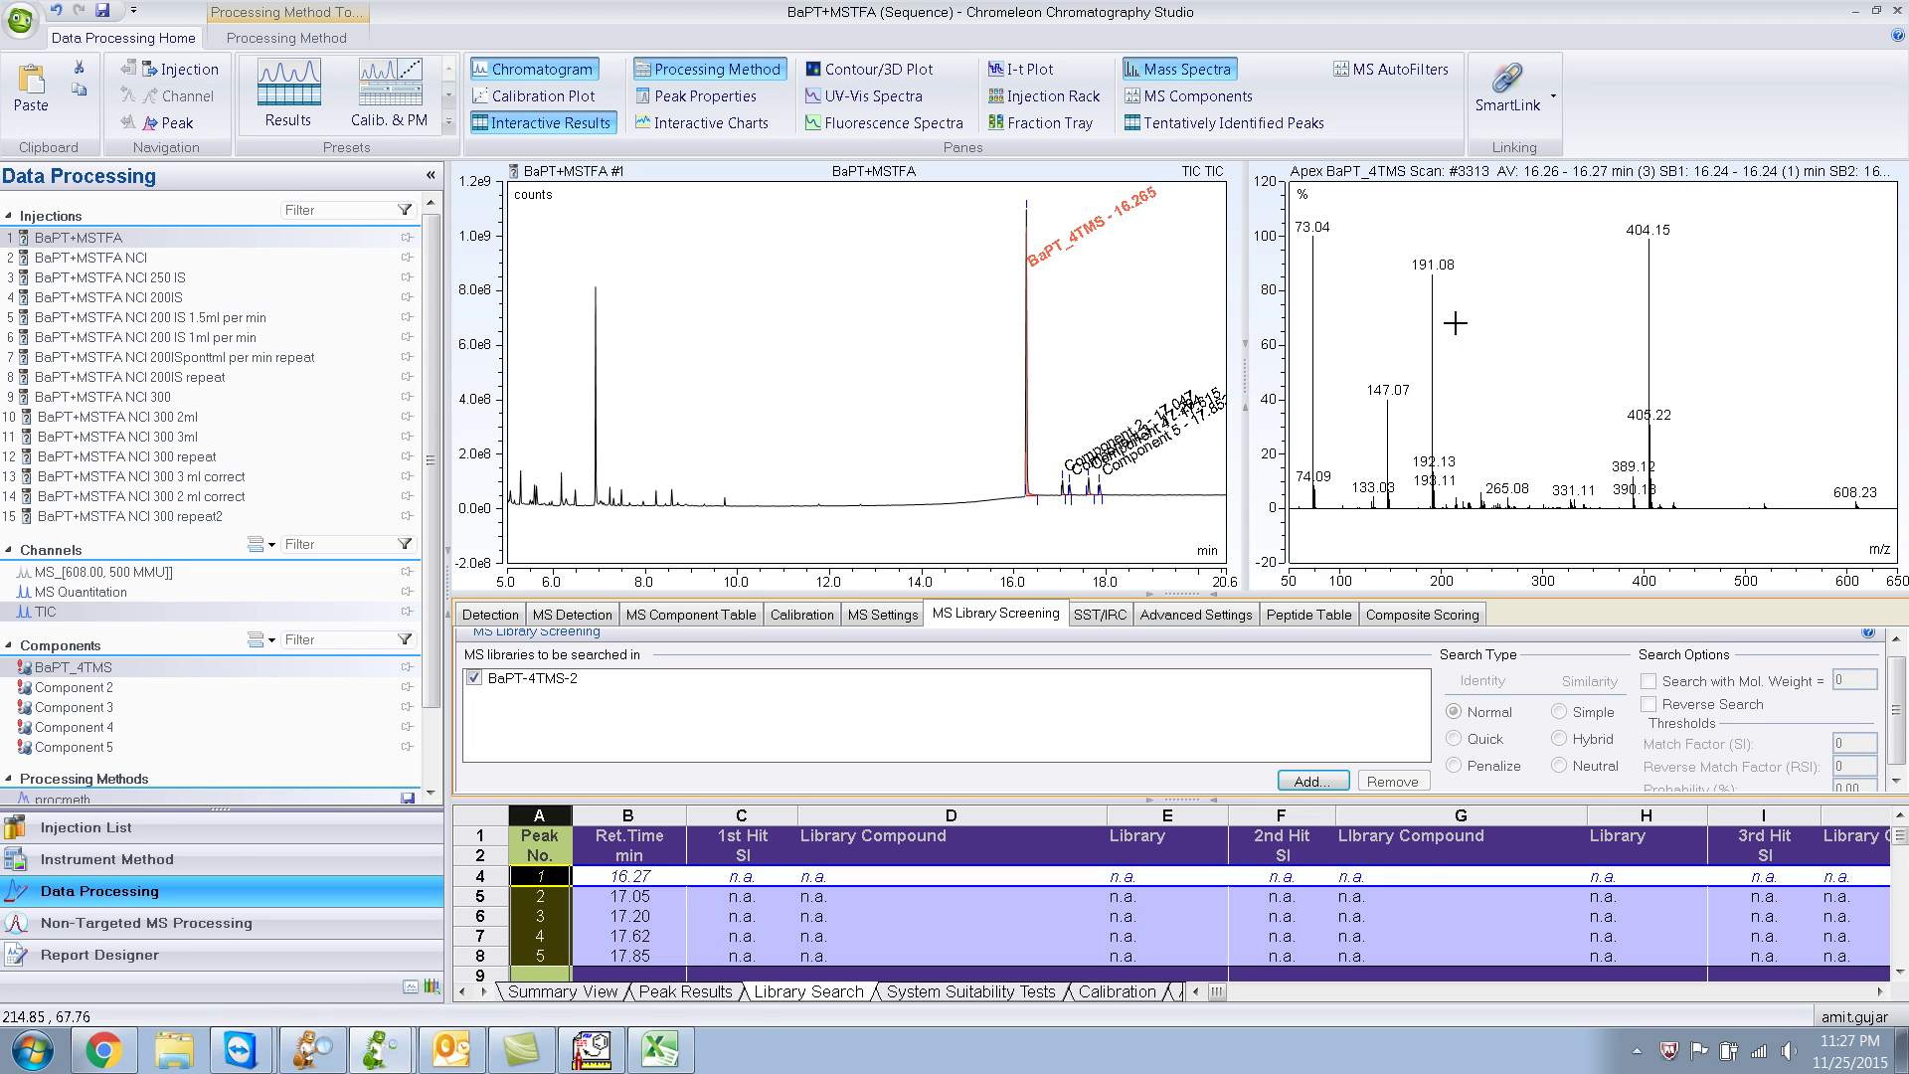
Add the peak's mass spectrum to the BaPT-4TMS-2 library, bringing its entry count to 1
left_click(1473, 280)
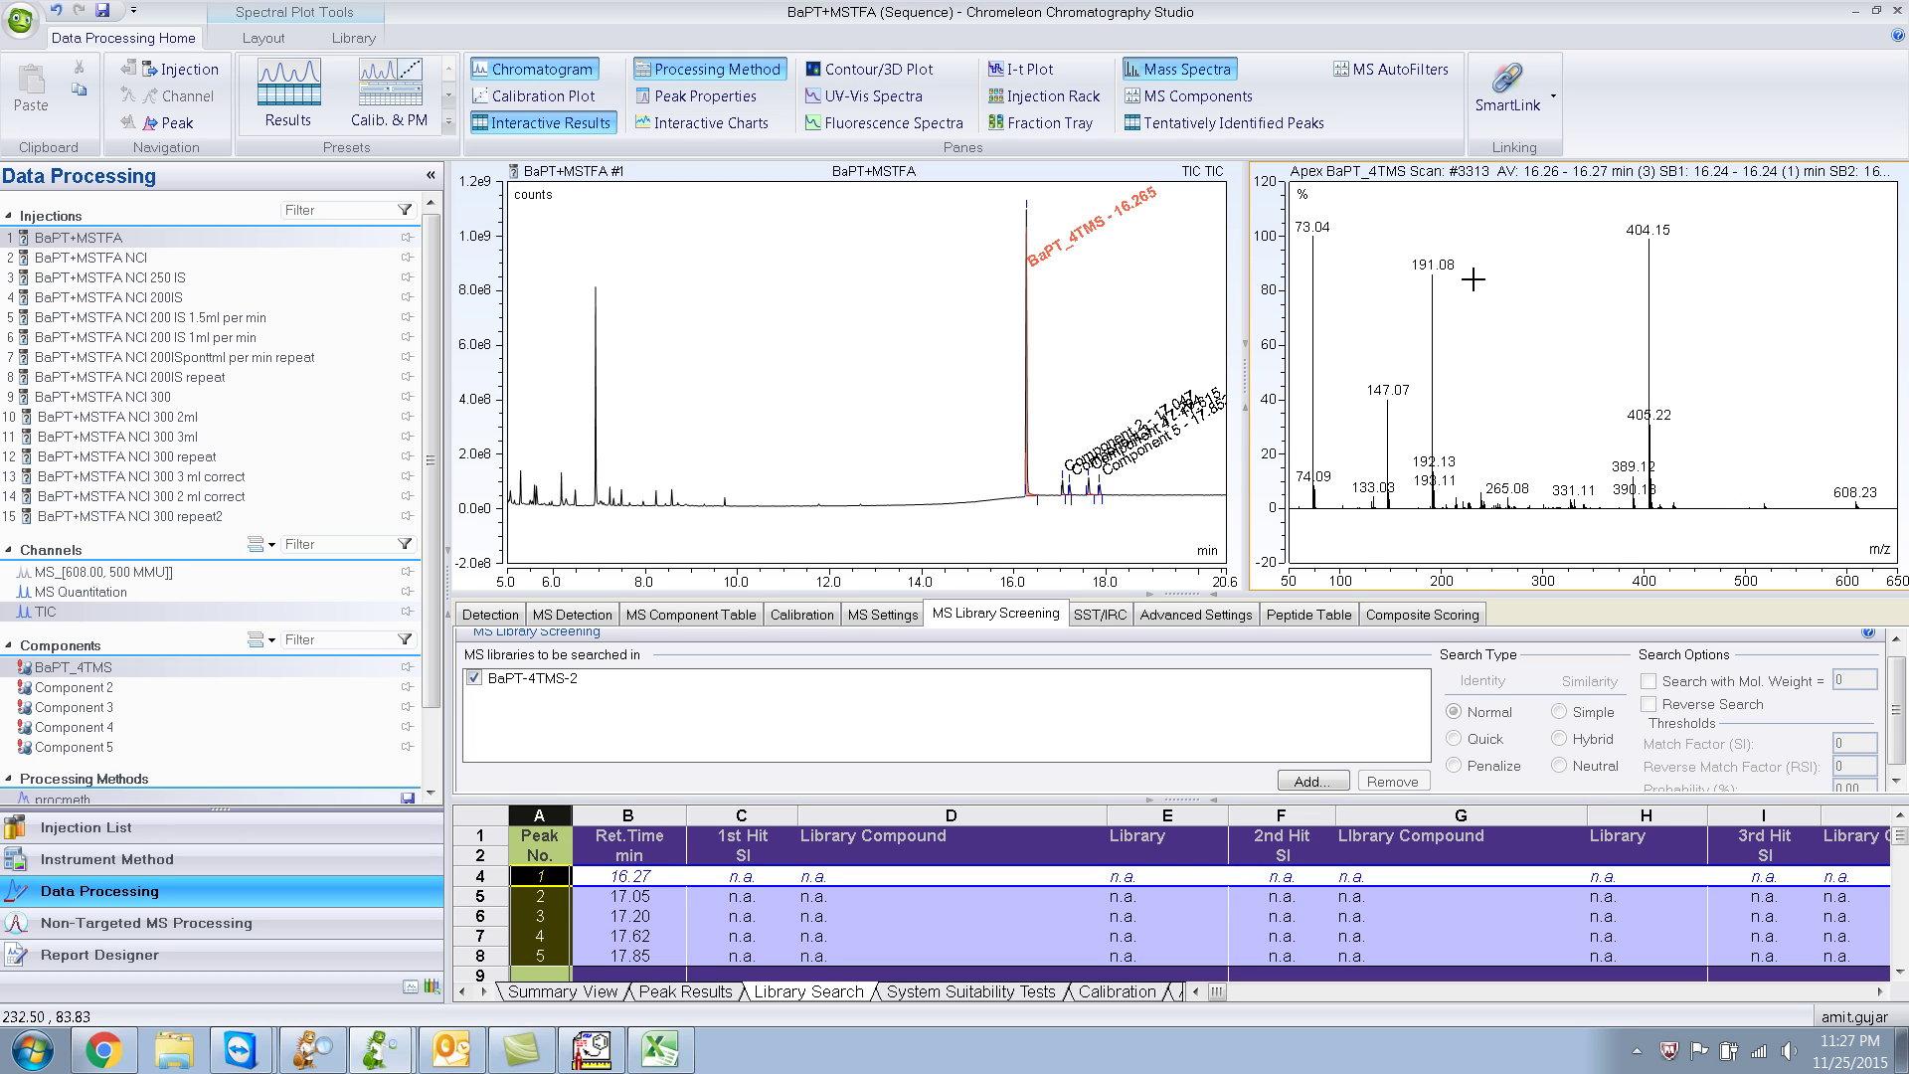
left_click(353, 39)
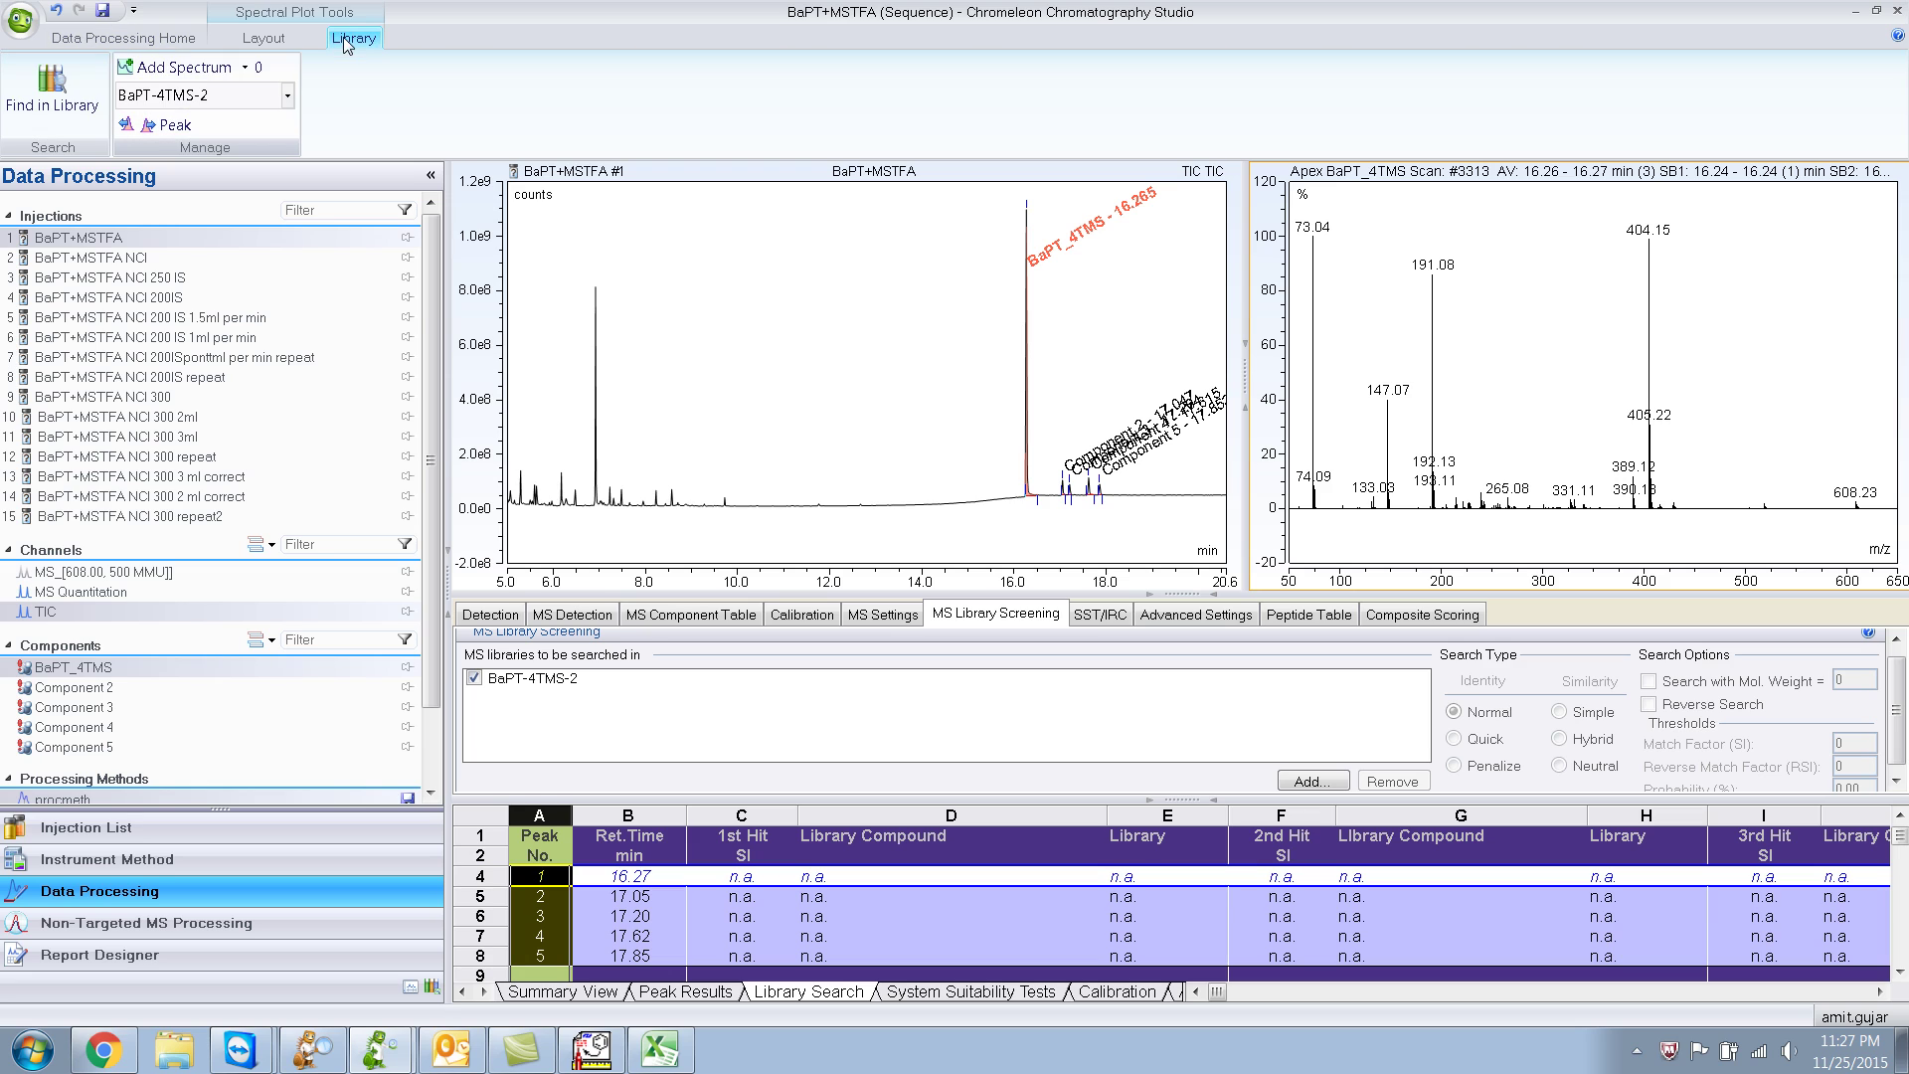
left_click(218, 75)
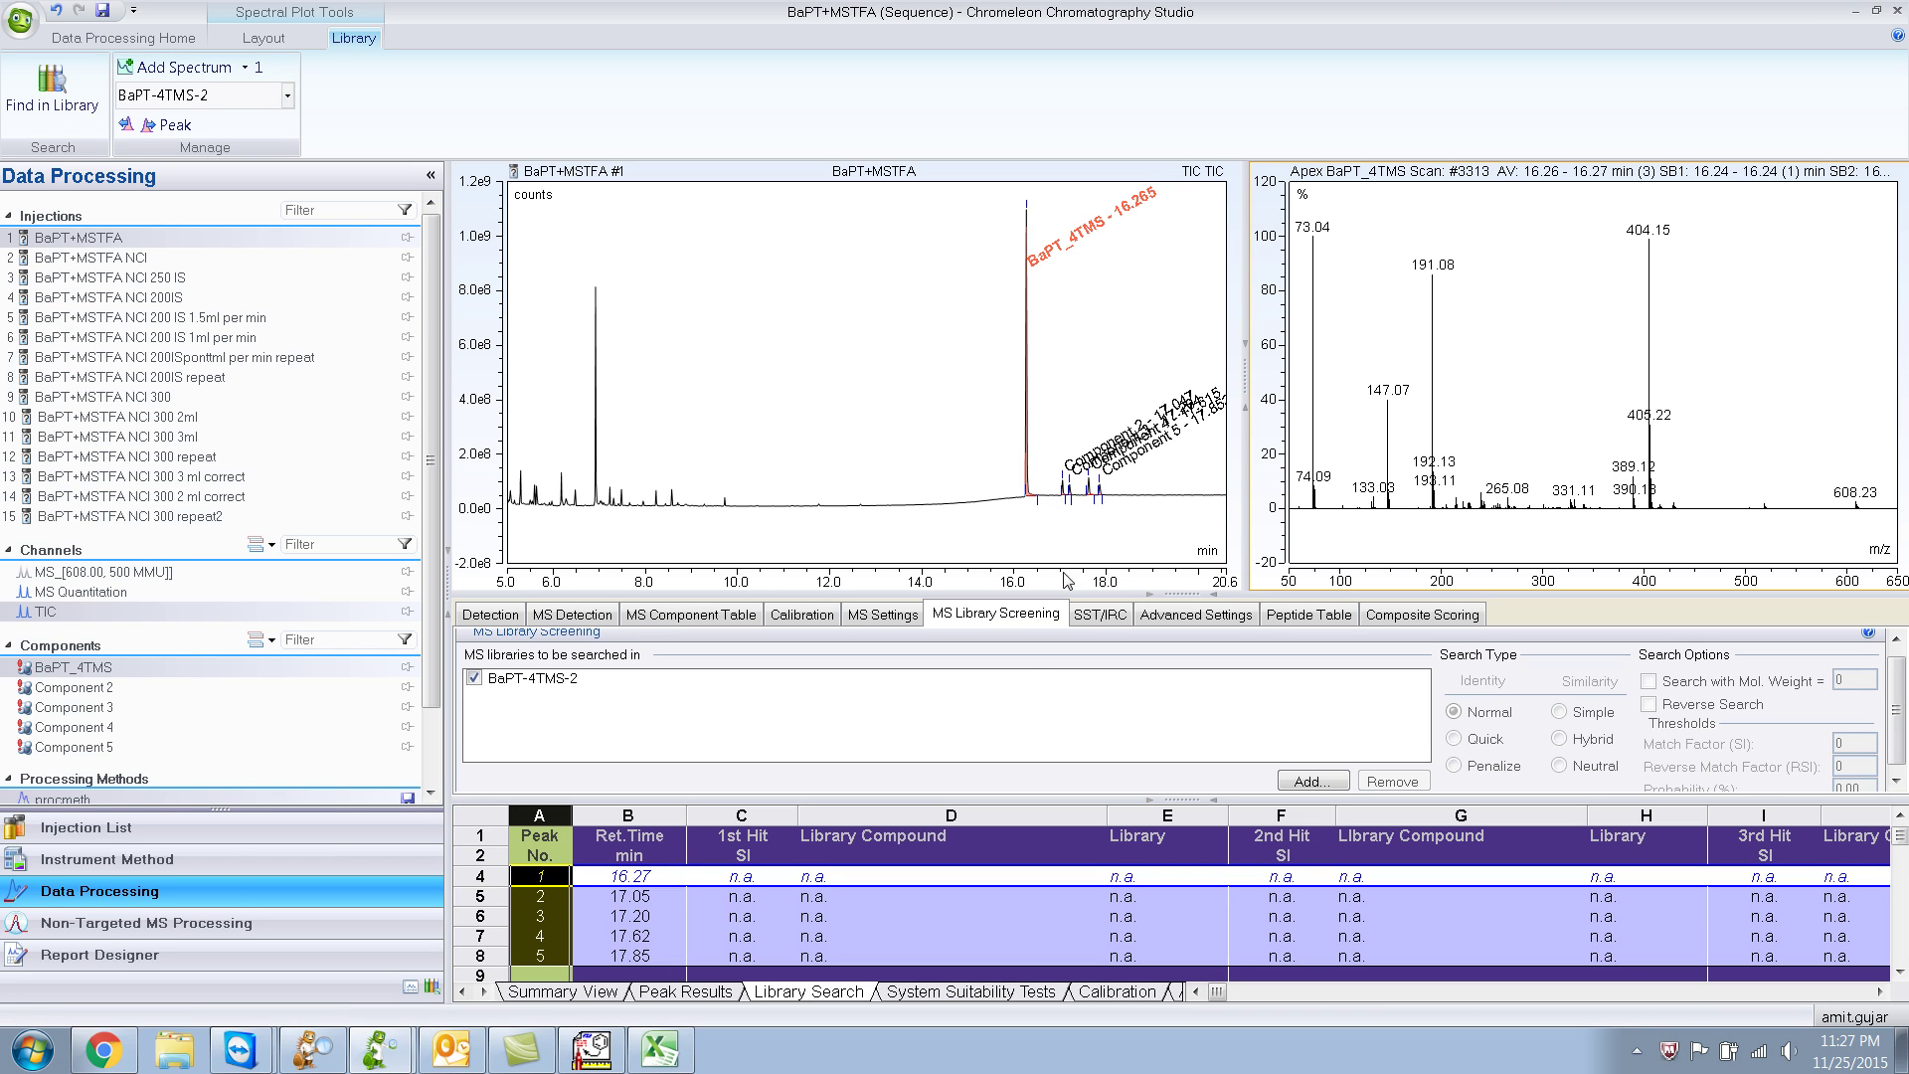
left_click(997, 725)
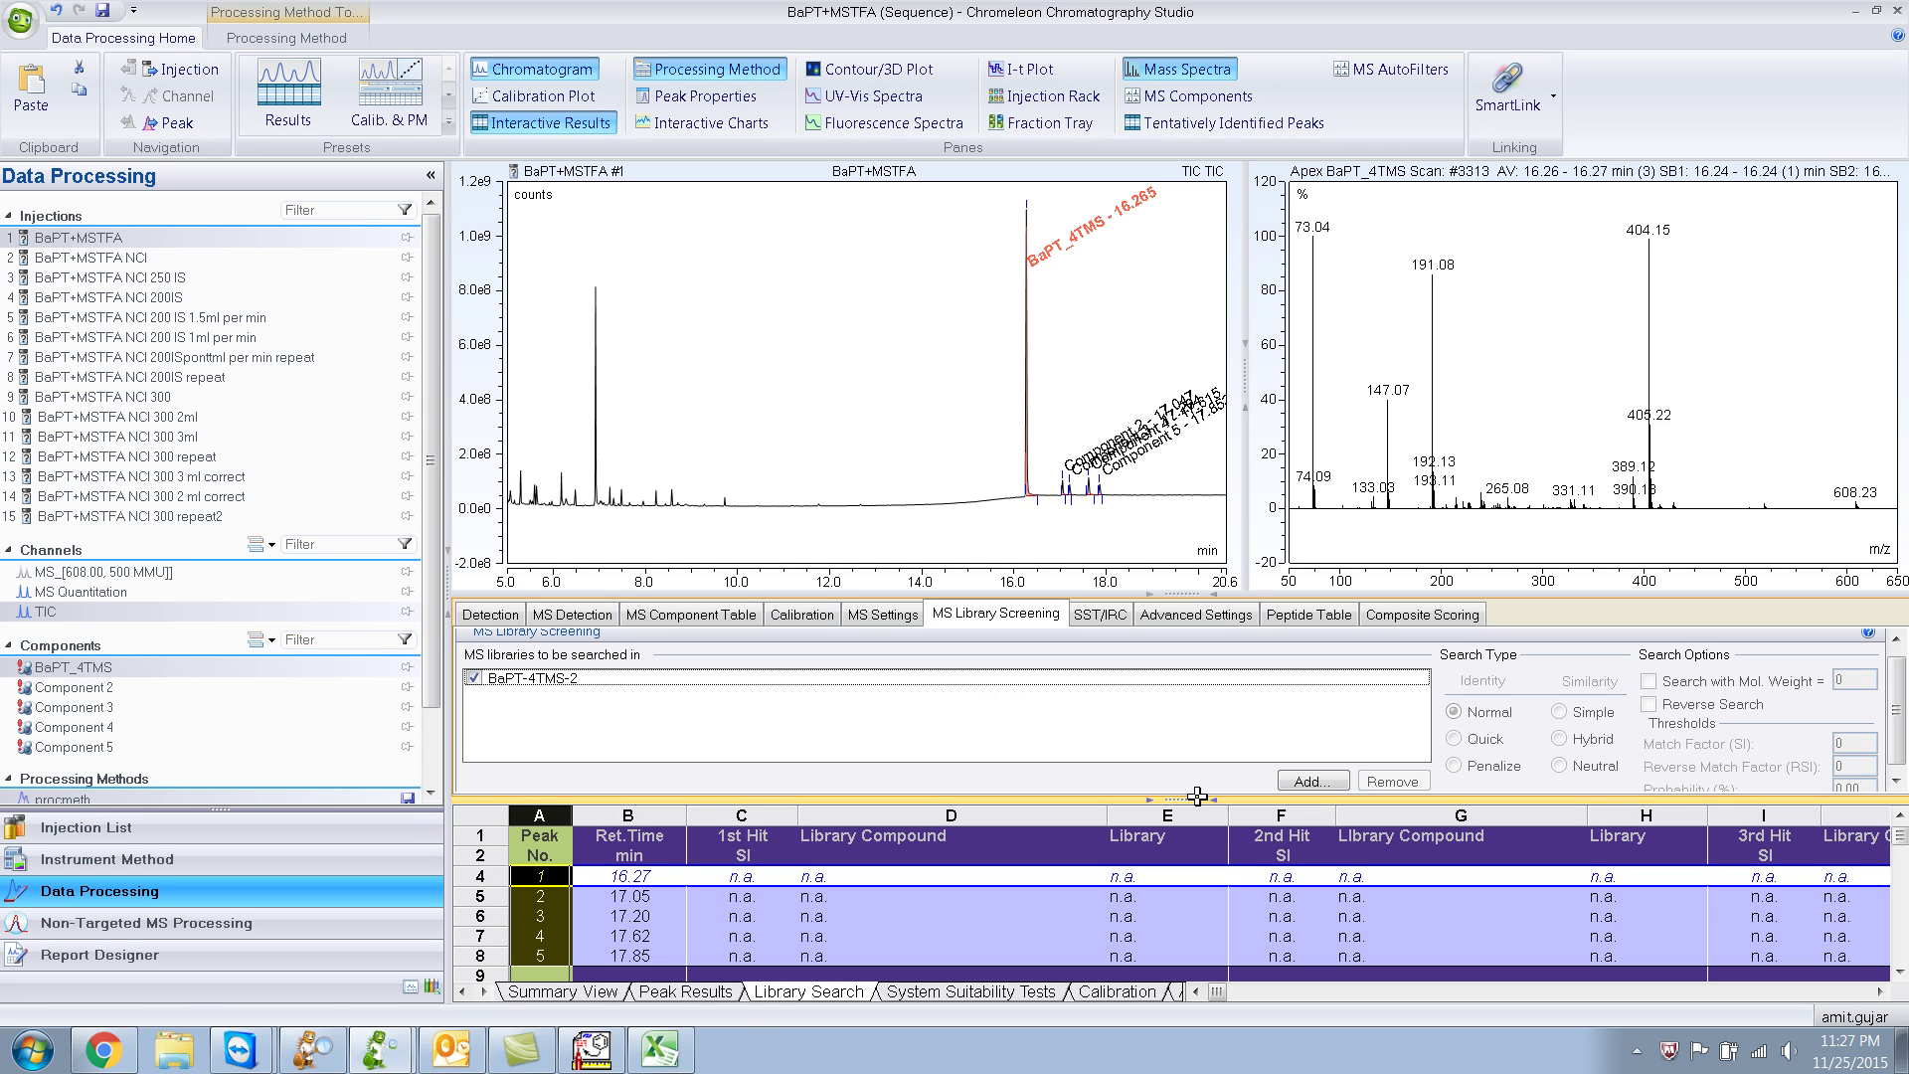
right_click(1513, 211)
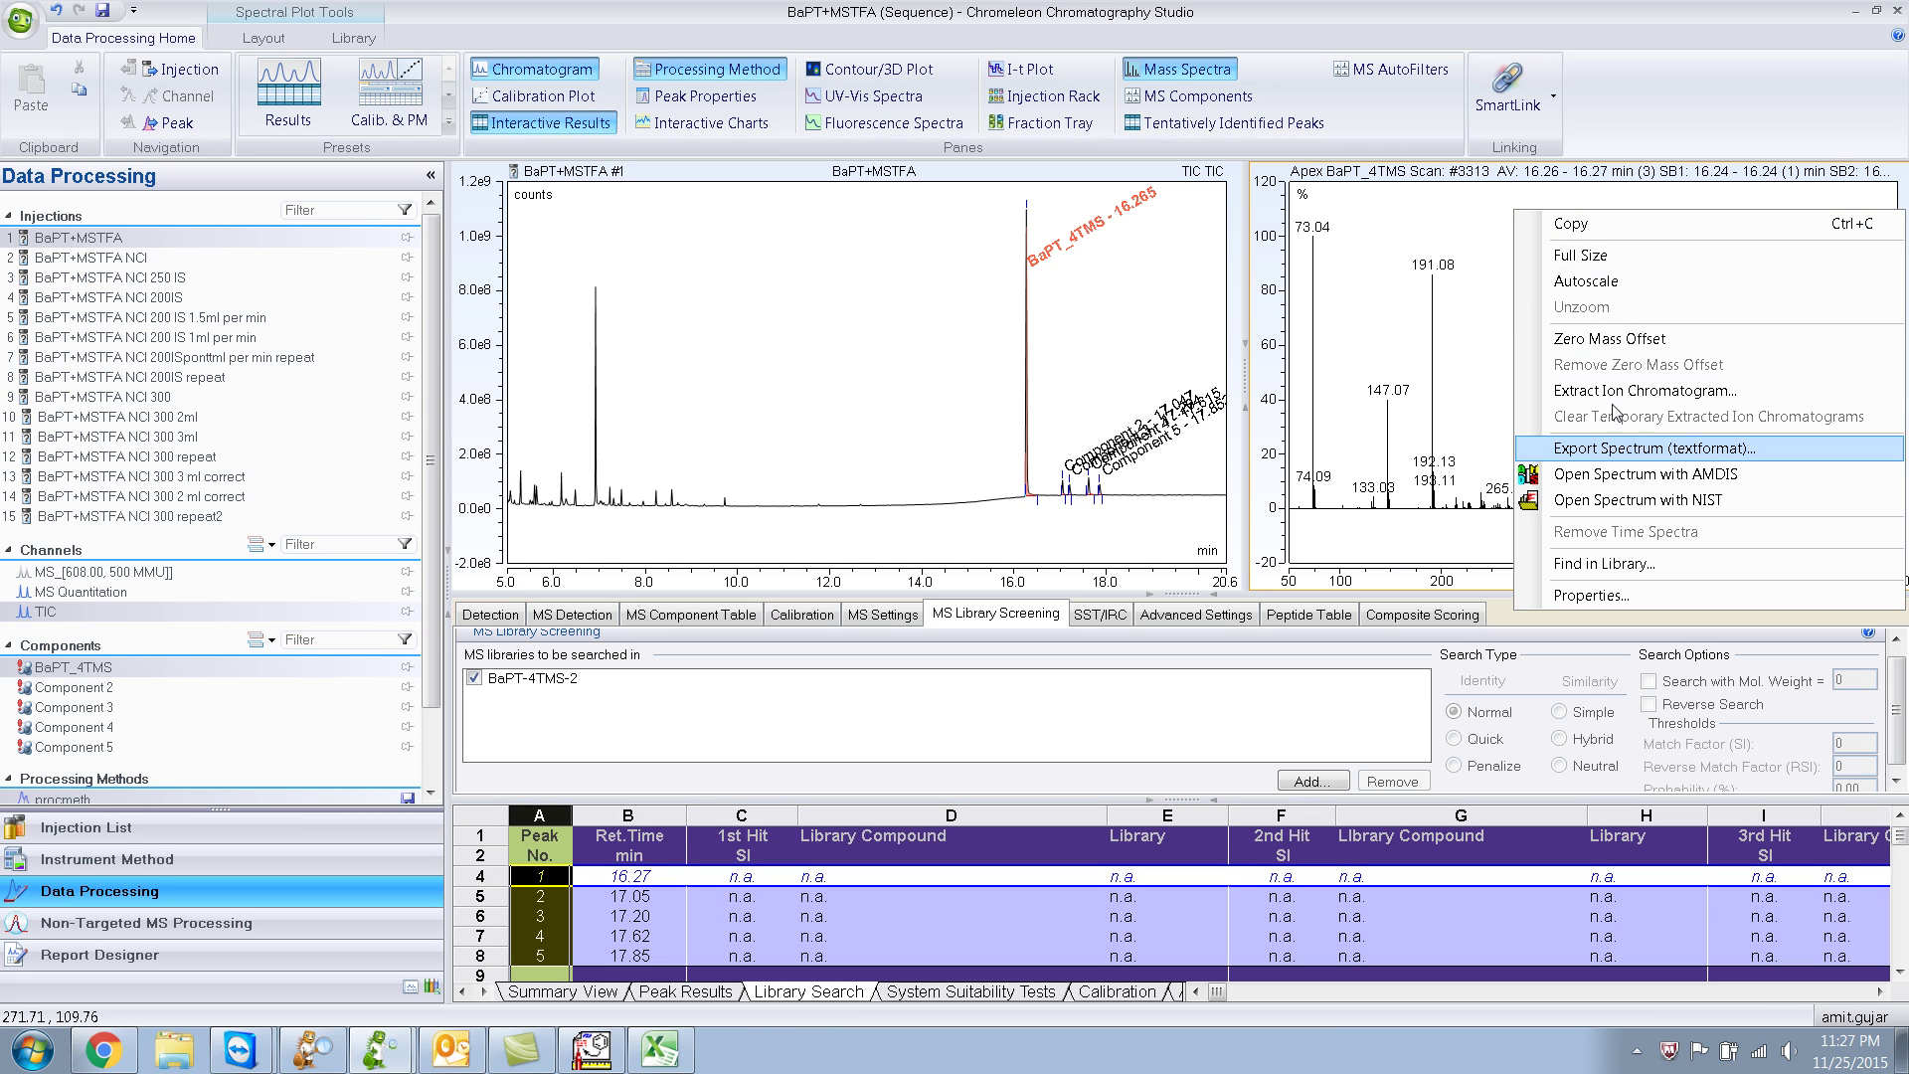
left_click(1661, 564)
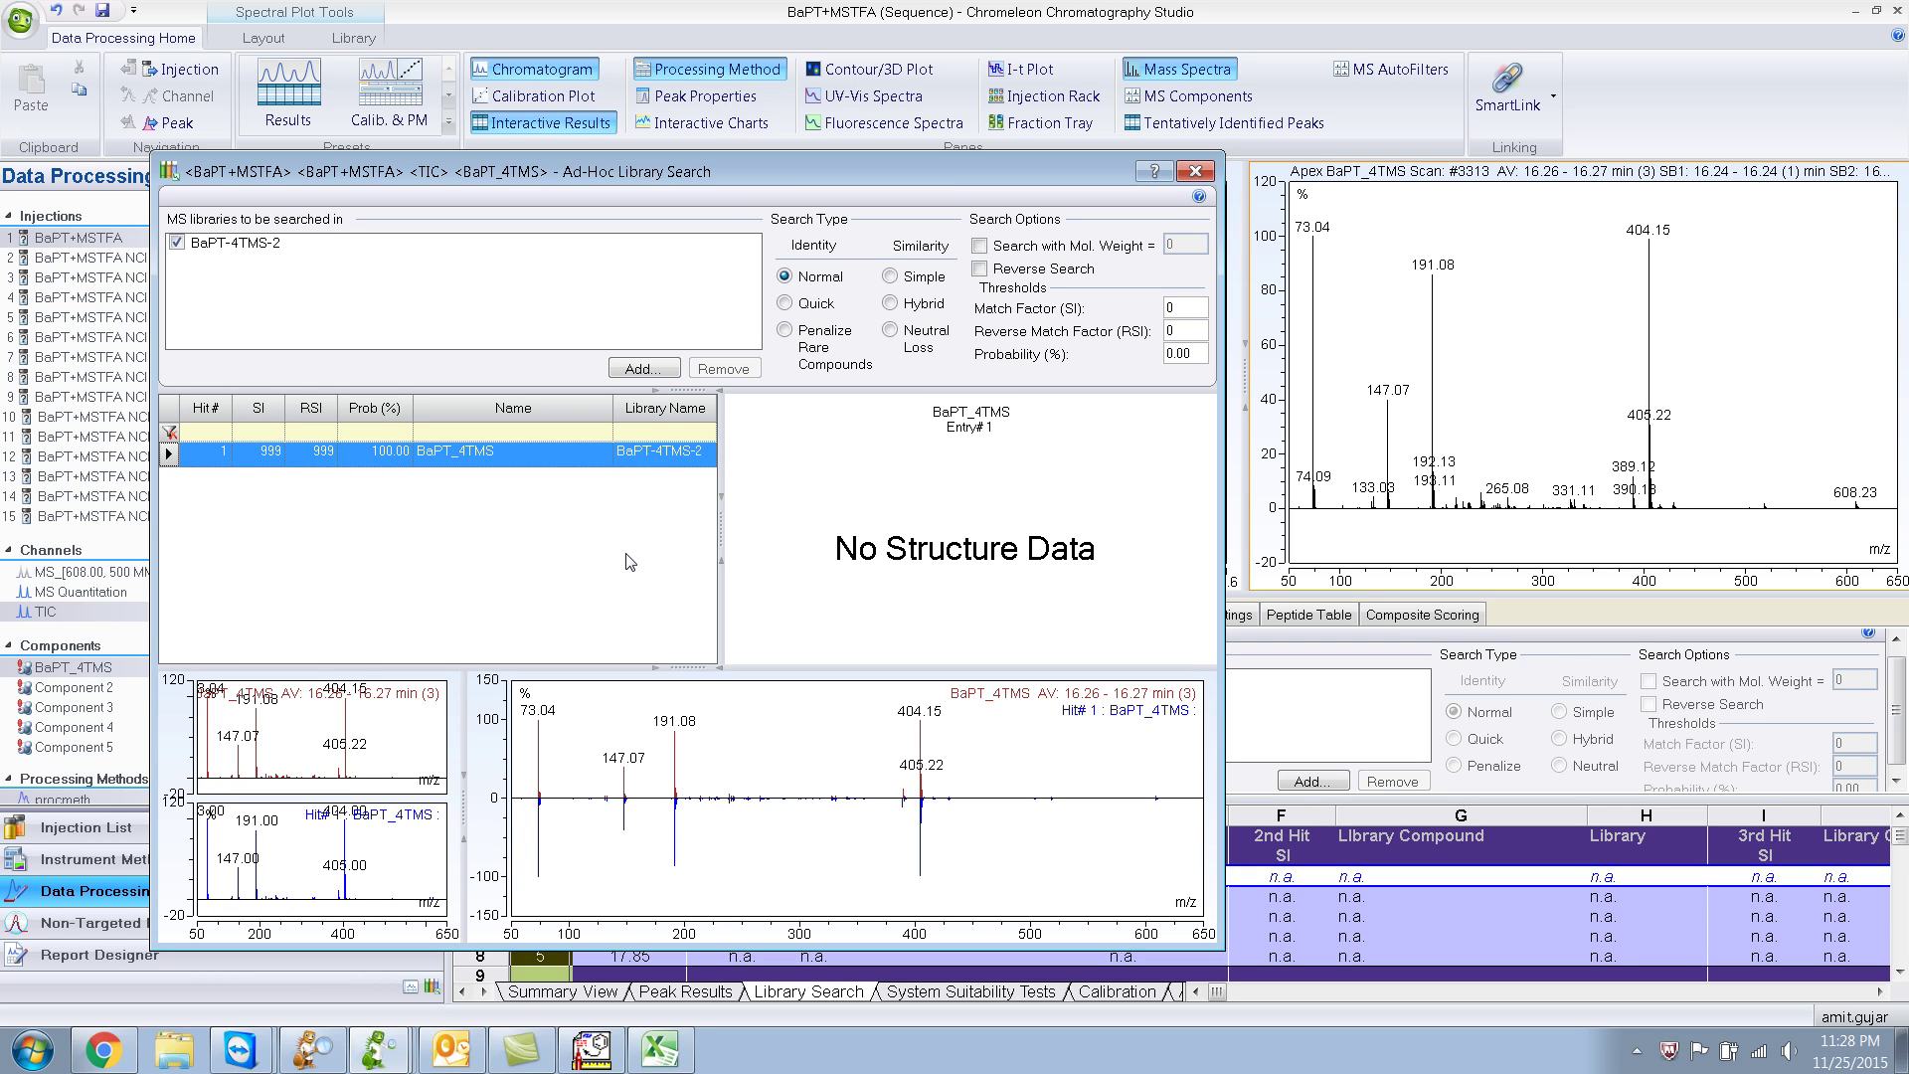
left_click(1195, 171)
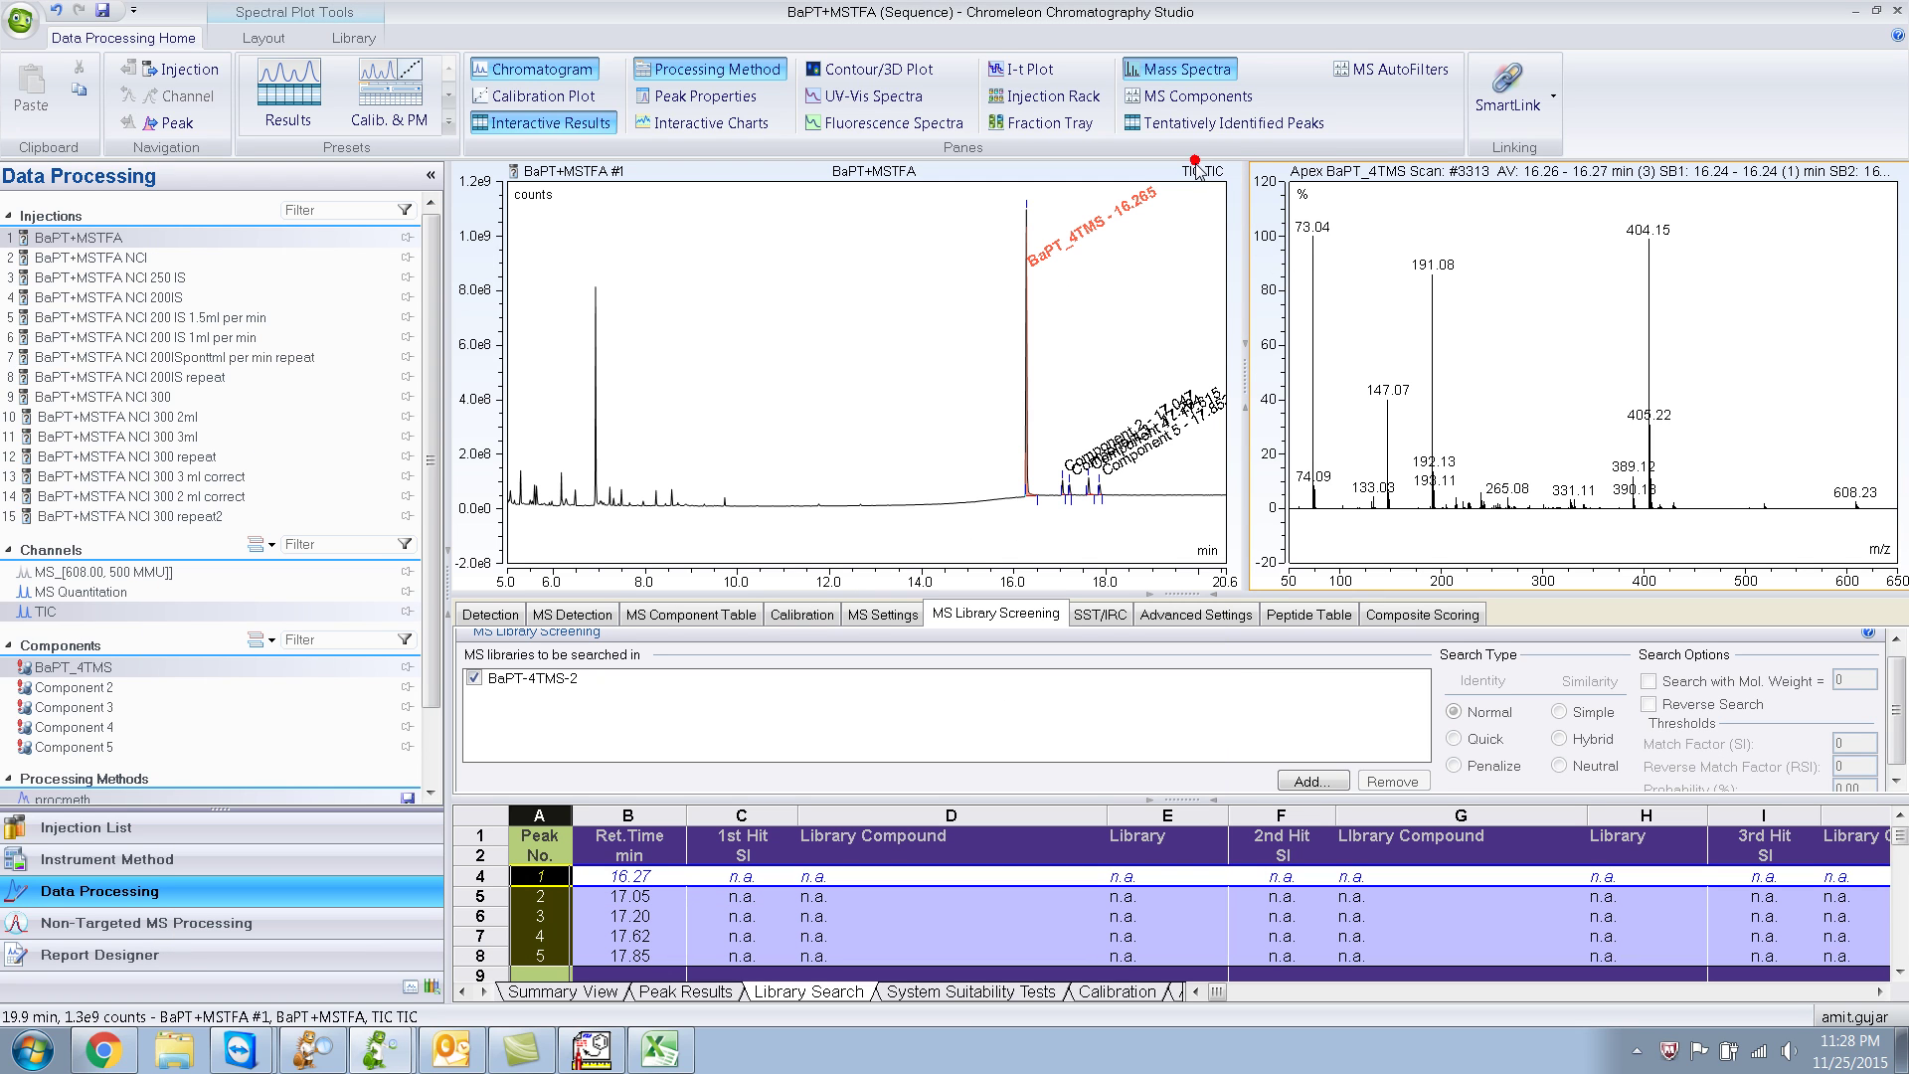